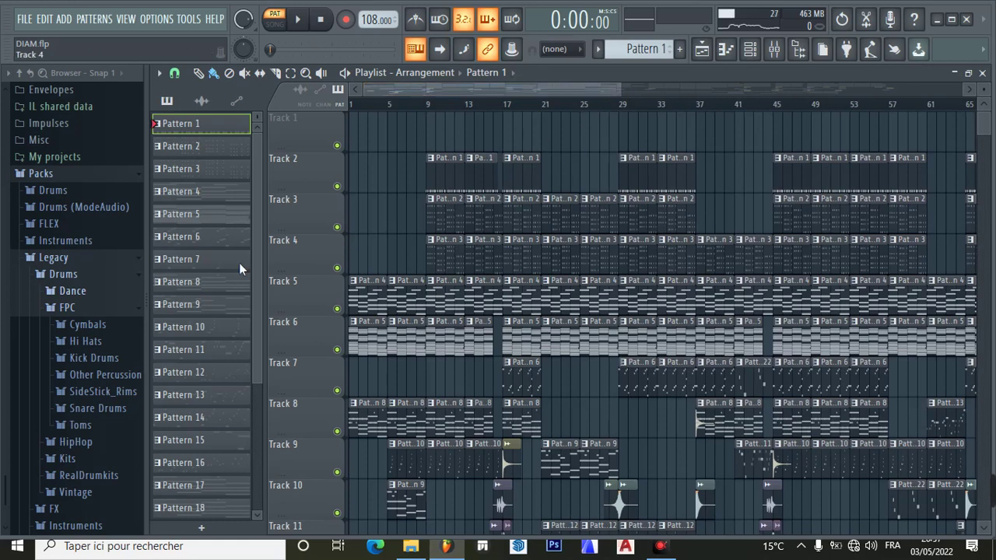
Look through the playlist's pattern list and view Pattern 9's notes in the piano roll before returning to the playlist.
{"action": "left_click_drag", "start_coordinate": [259, 284], "coordinate": [258, 438]}
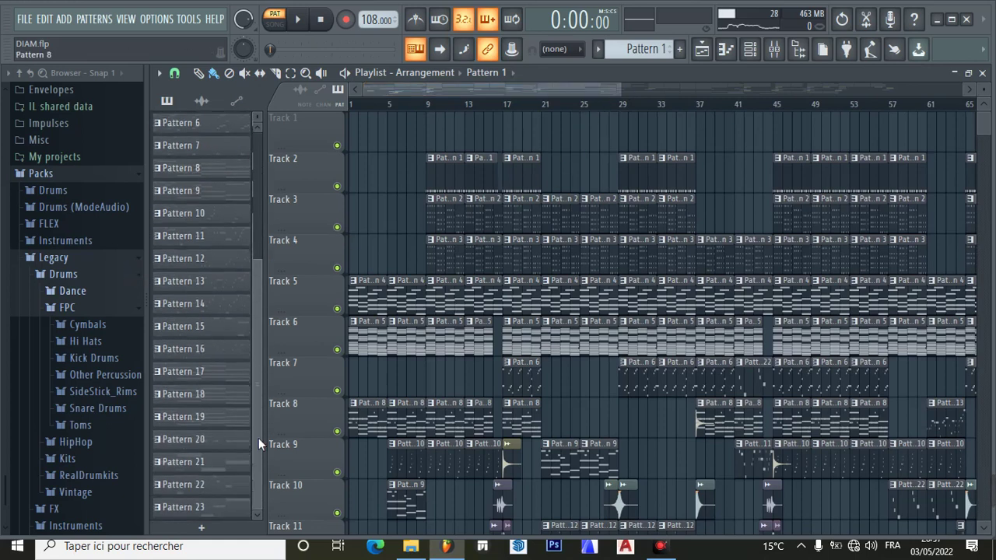
{"action": "left_click_drag", "start_coordinate": [254, 496], "coordinate": [253, 342]}
{"action": "double_click", "coordinate": [240, 304]}
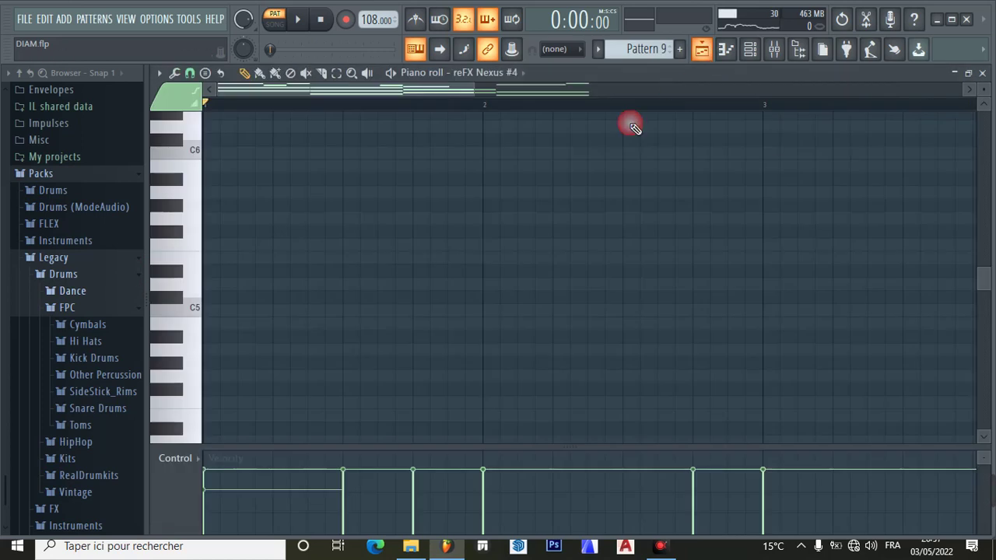
{"action": "left_click", "coordinate": [702, 49]}
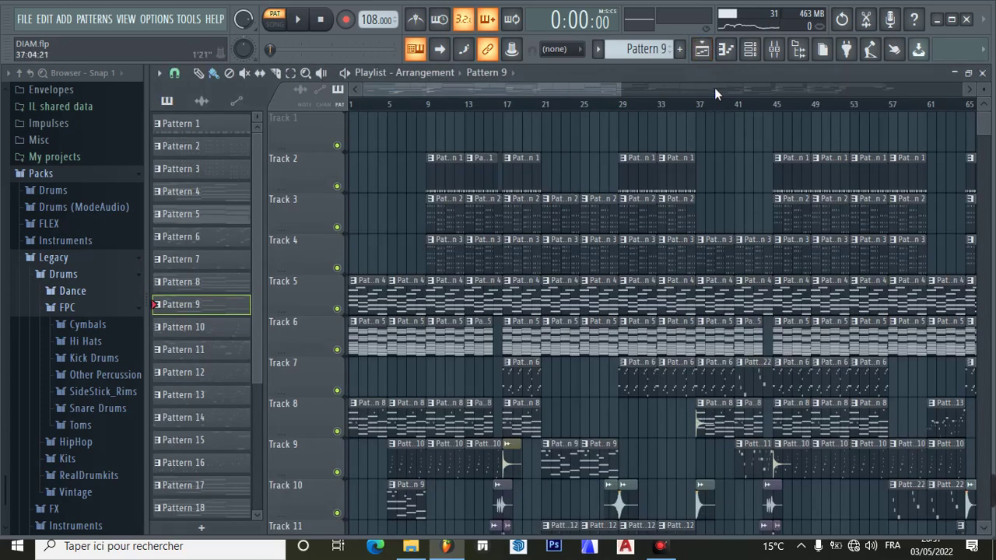
Show Pattern 1 in the channel rack and audition its Hard Kick sample.
{"action": "left_click", "coordinate": [750, 49]}
{"action": "key", "text": "1"}
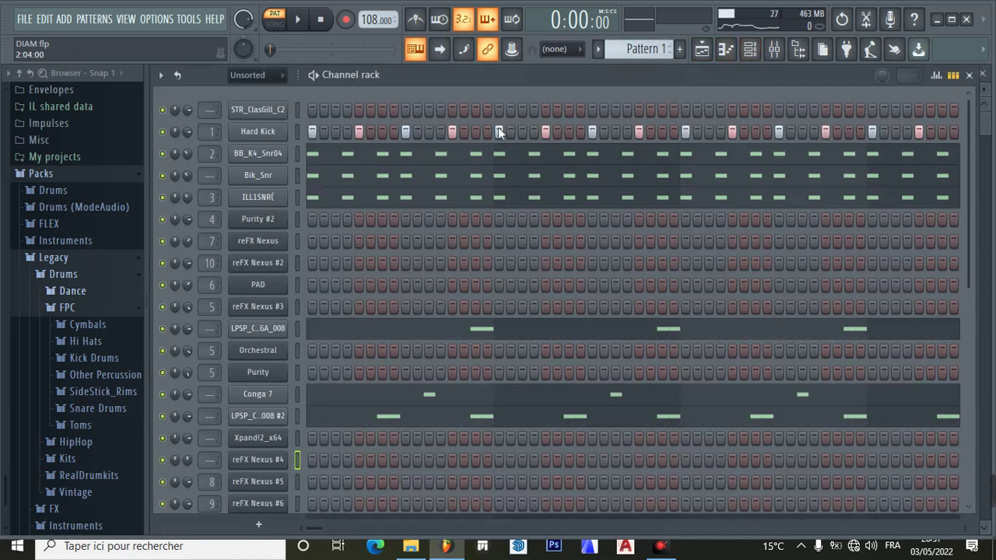
{"action": "left_click", "coordinate": [266, 133]}
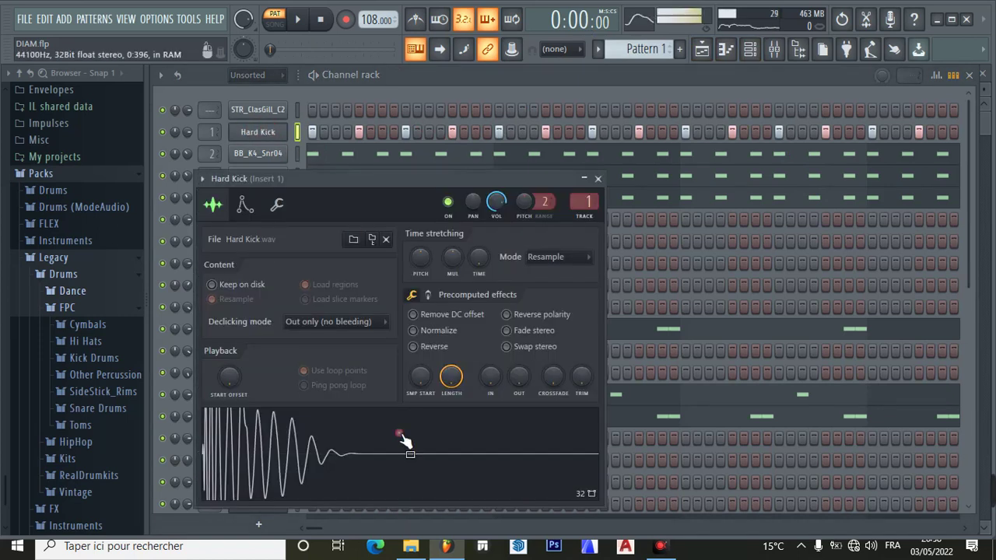
{"action": "left_click", "coordinate": [598, 180]}
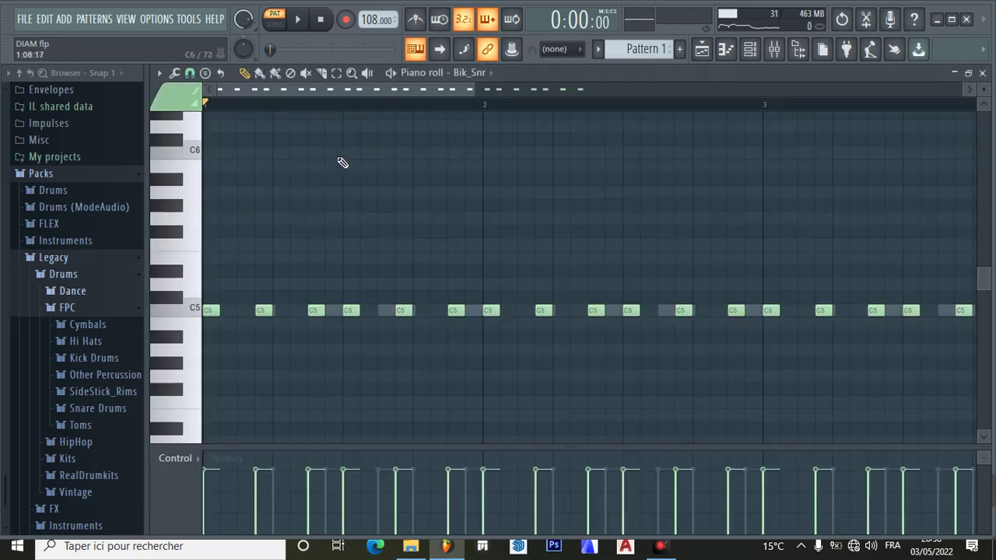
Audition the BB_K4_Snr04 snare sample from Pattern 1's channel rack, closing its sampler window when done.
{"action": "left_click", "coordinate": [702, 49]}
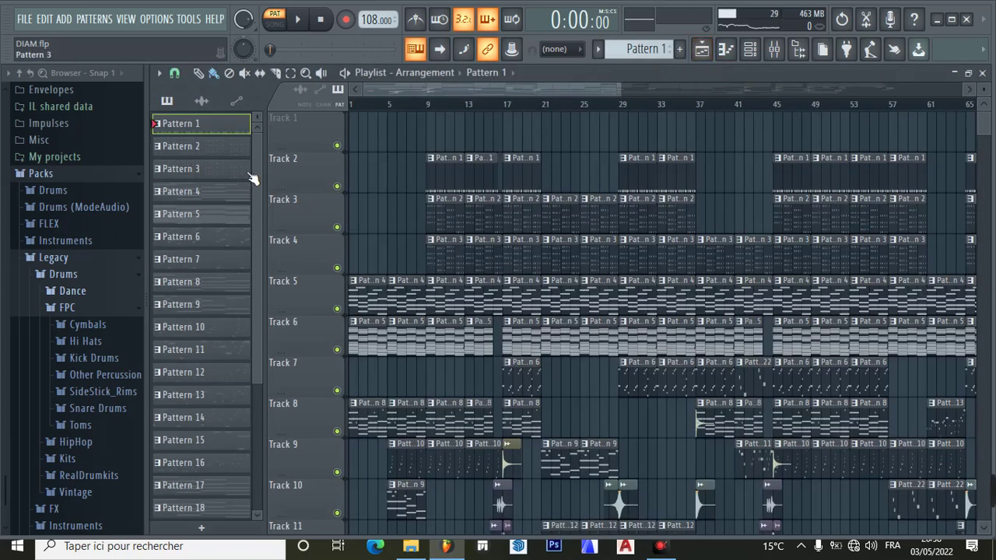
{"action": "left_click", "coordinate": [750, 49]}
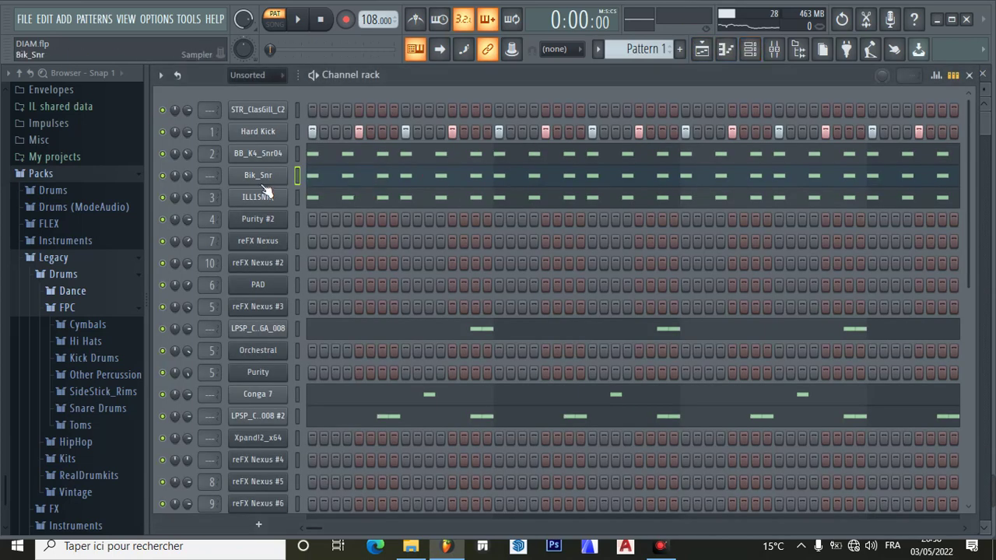
{"action": "left_click", "coordinate": [269, 155]}
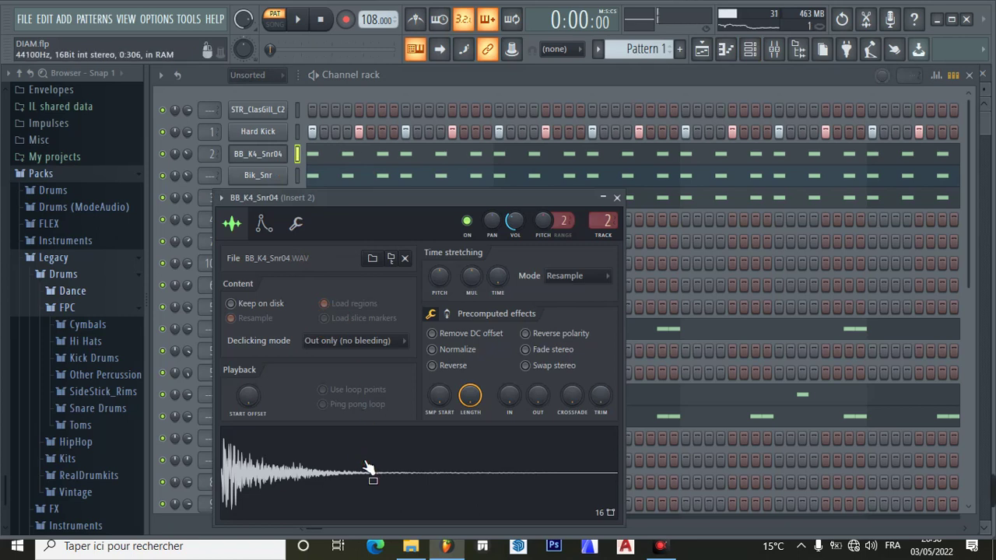
{"action": "left_click", "coordinate": [616, 198]}
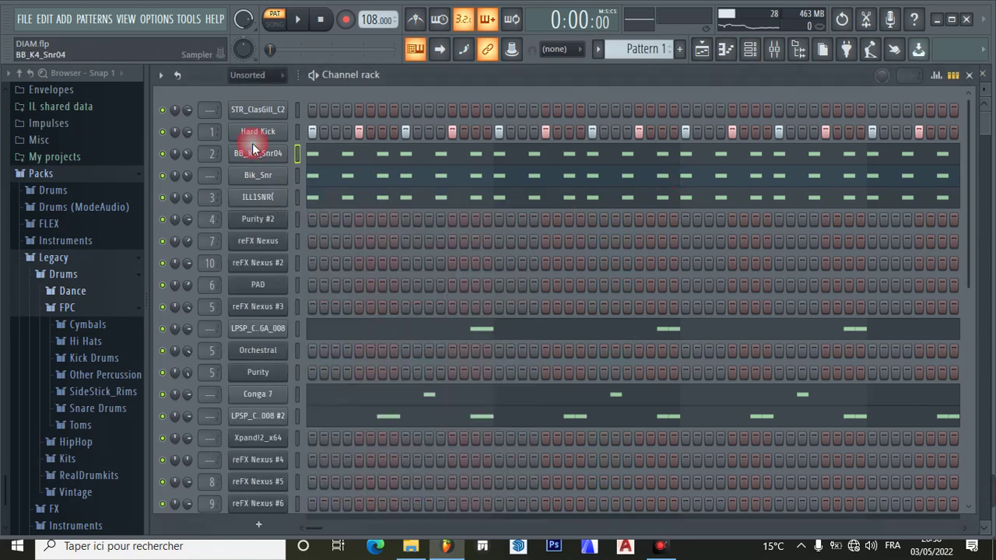
Audition the LPSP_CONGA_008 and Conga 7 percussion samples in Pattern 1, closing each sampler window.
{"action": "scroll", "coordinate": [322, 347], "scroll_direction": "down", "scroll_amount": 3}
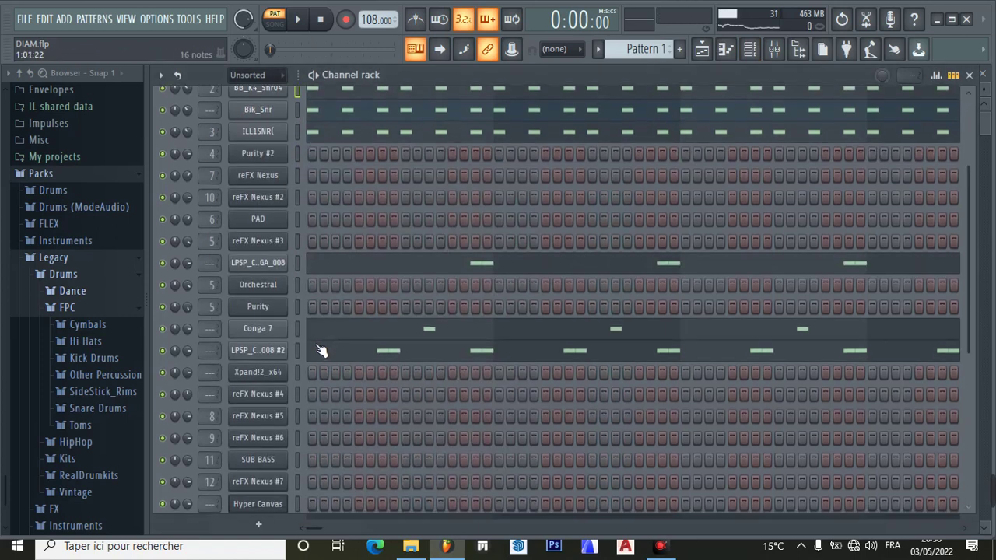
{"action": "left_click", "coordinate": [261, 267]}
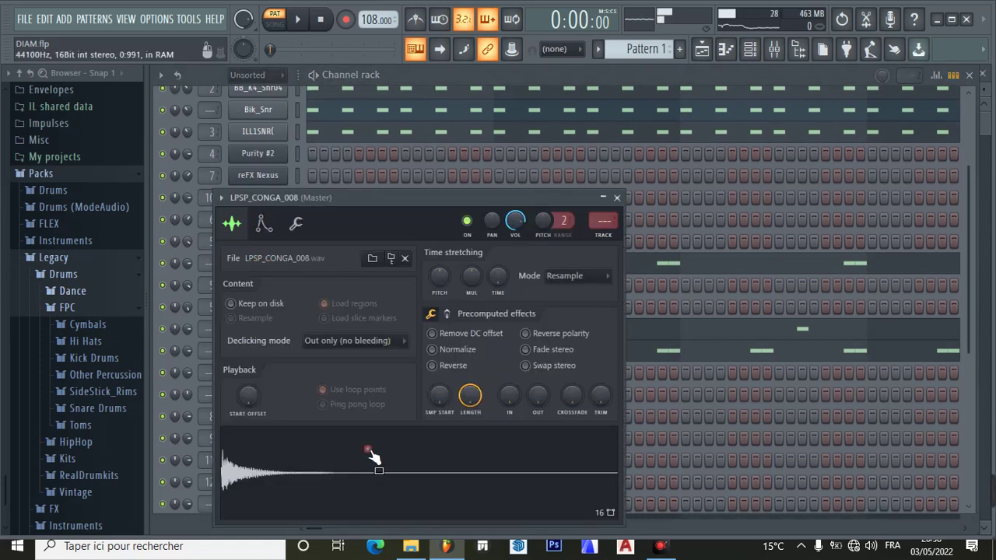
{"action": "left_click", "coordinate": [617, 198]}
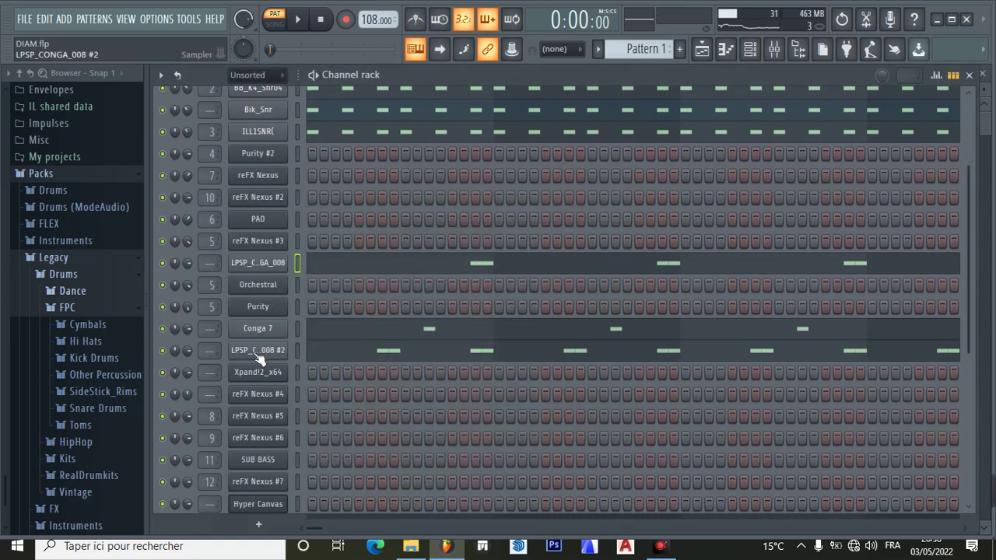
{"action": "left_click", "coordinate": [265, 327]}
{"action": "left_click", "coordinate": [334, 493]}
{"action": "left_click", "coordinate": [566, 326]}
{"action": "left_click", "coordinate": [655, 236]}
Audition the LPSP_CONGA_008 #2 sample and return to the first channels of the rack.
{"action": "left_click", "coordinate": [263, 351]}
{"action": "left_click", "coordinate": [410, 527]}
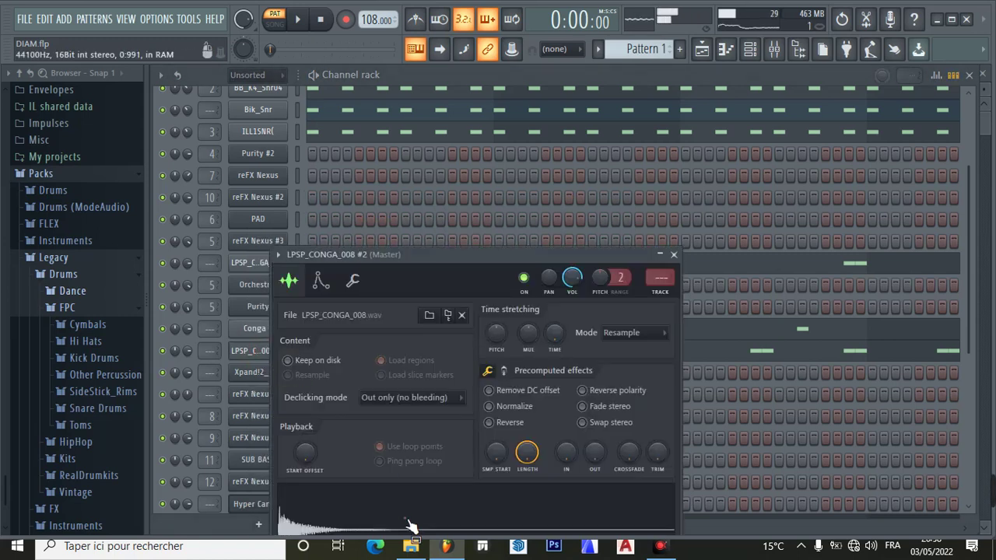
{"action": "left_click", "coordinate": [674, 254]}
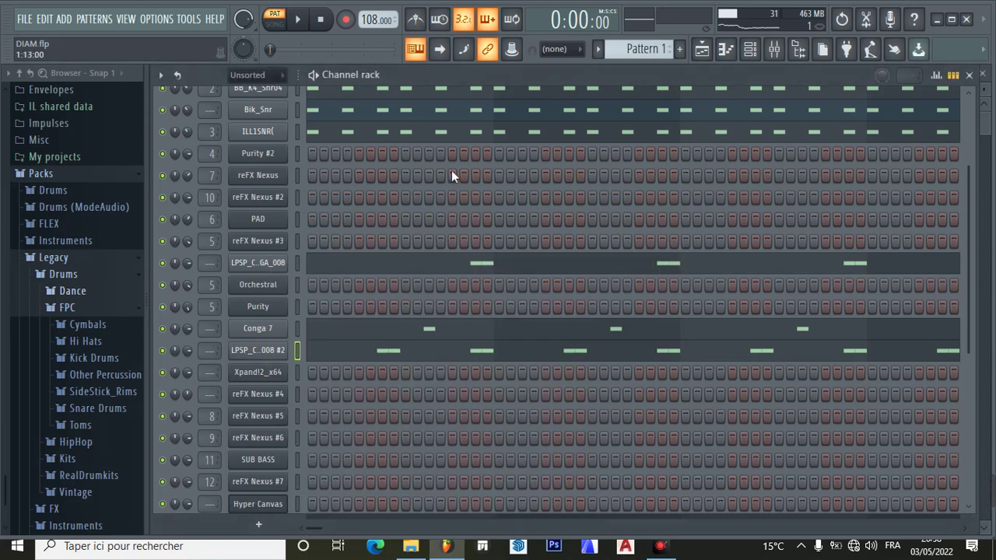
{"action": "scroll", "coordinate": [451, 175], "scroll_direction": "up", "scroll_amount": 3}
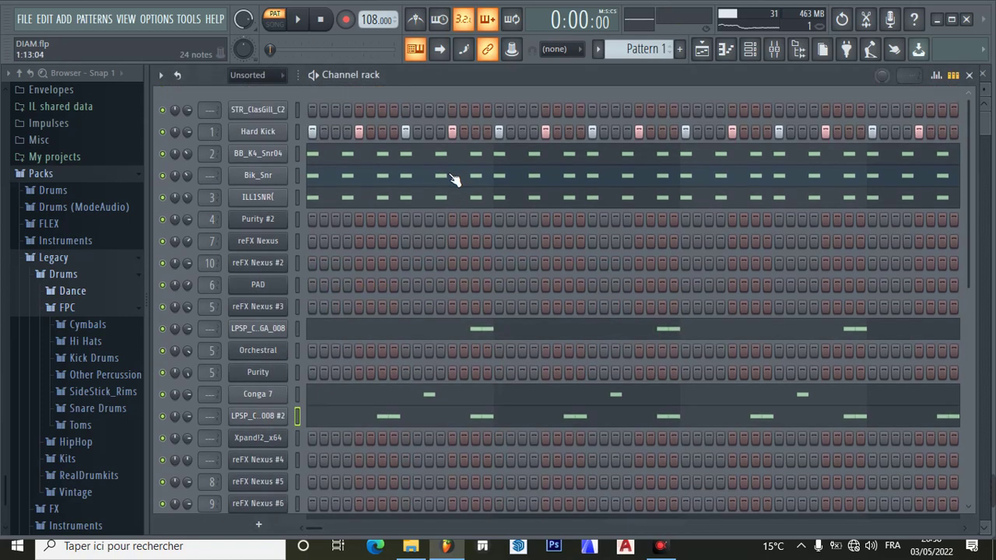
Solo the BB_K4_Snr04 snare channel and play Pattern 1 while viewing the snare's notes in the piano roll.
{"action": "right_click", "coordinate": [164, 155]}
{"action": "left_click", "coordinate": [181, 160]}
{"action": "left_click", "coordinate": [360, 157]}
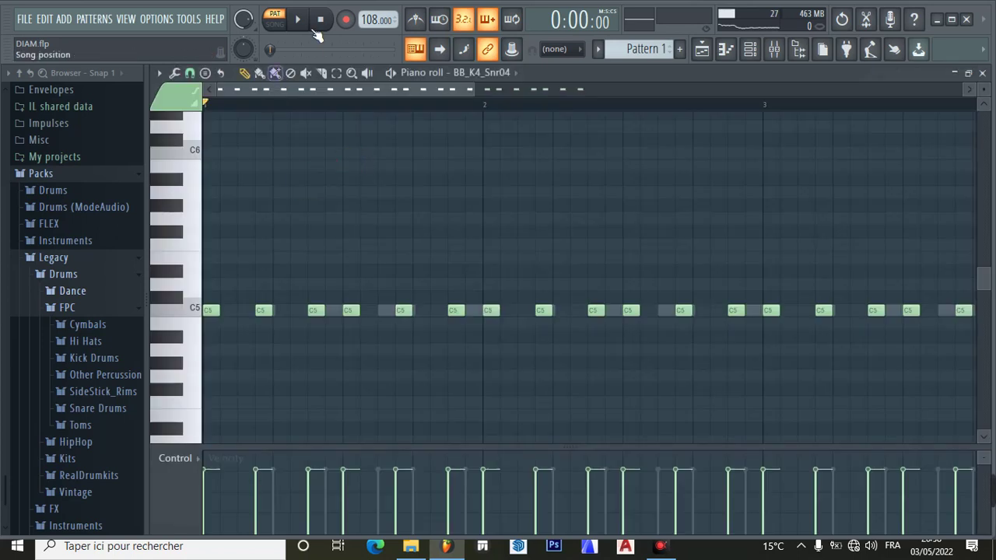
{"action": "left_click", "coordinate": [302, 22]}
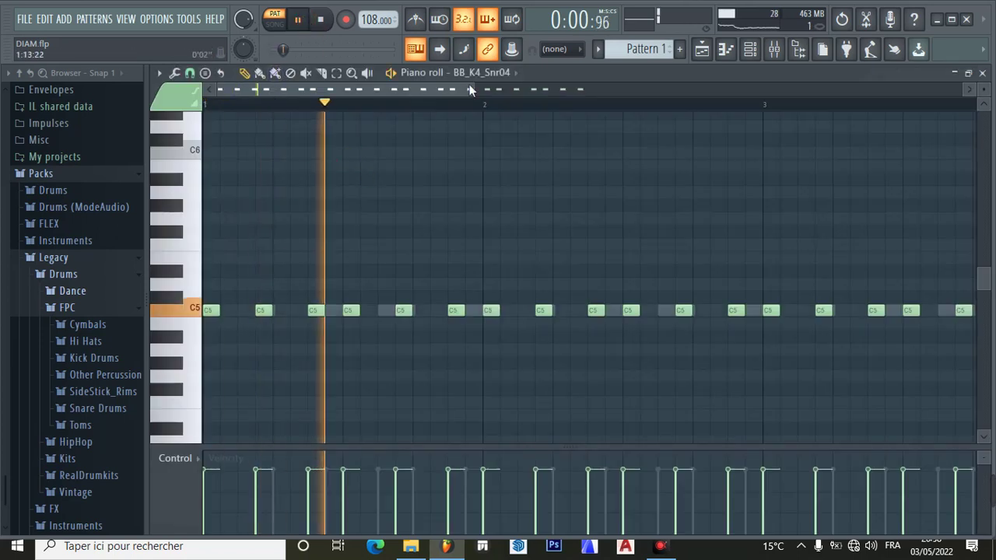
{"action": "scroll", "coordinate": [593, 111], "scroll_direction": "down", "scroll_amount": 2}
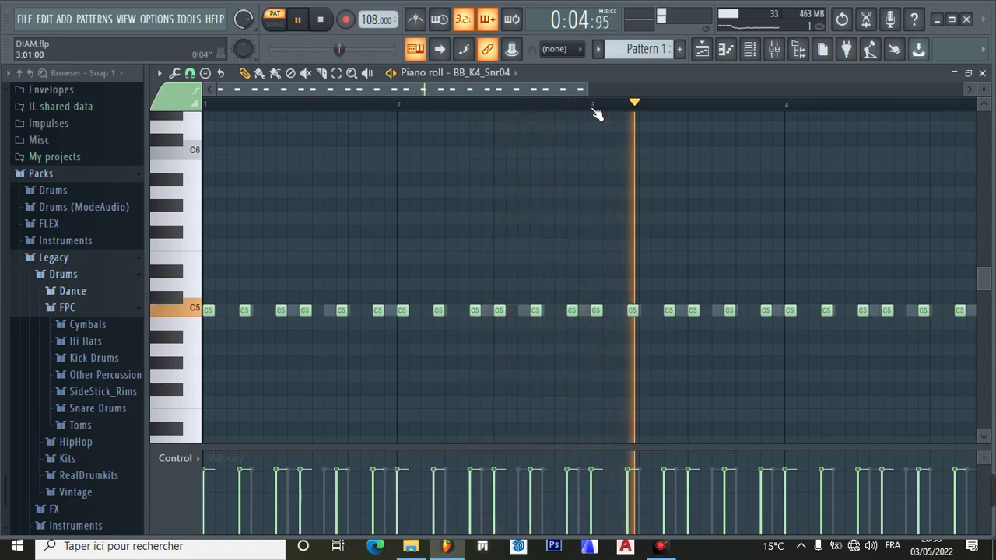
{"action": "left_click", "coordinate": [300, 22]}
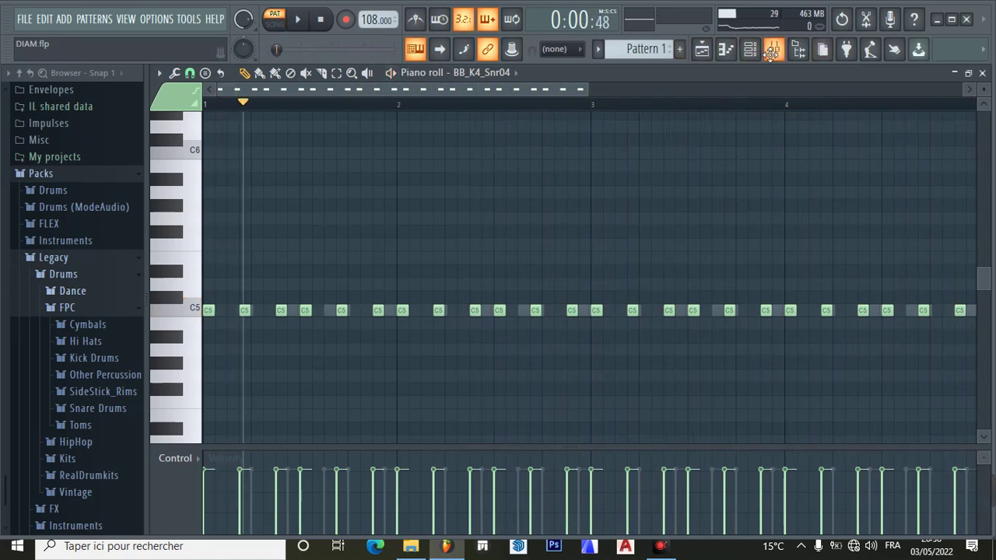
Solo the Hard Kick channel, play Pattern 1, and view the channel's step fill options without applying any.
{"action": "left_click", "coordinate": [750, 49]}
{"action": "right_click", "coordinate": [166, 134]}
{"action": "left_click", "coordinate": [233, 138]}
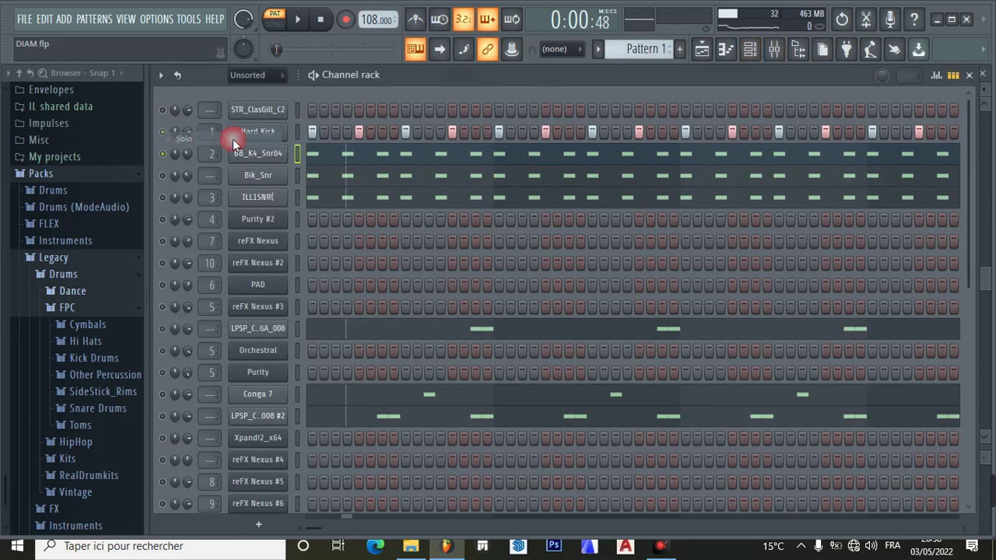
{"action": "left_click", "coordinate": [299, 21]}
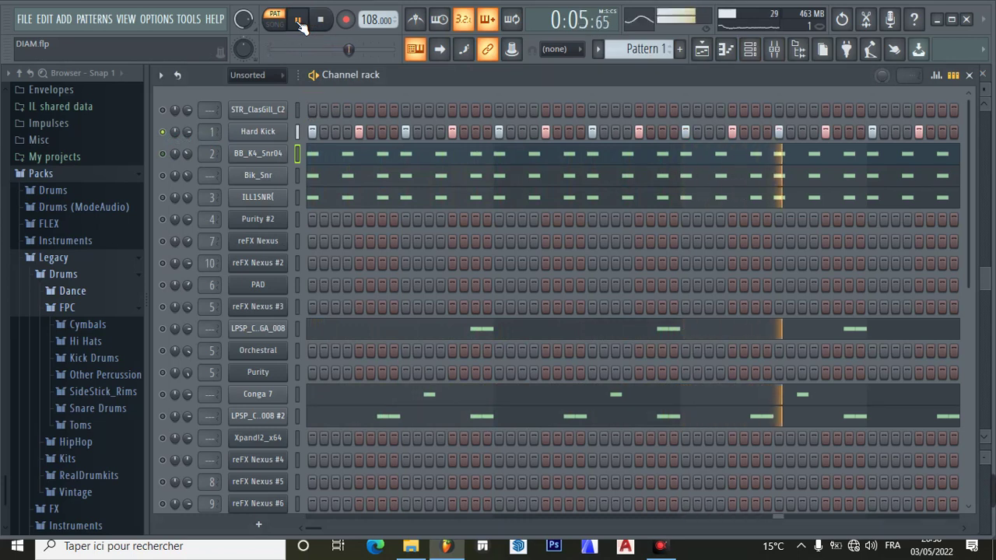
{"action": "left_click", "coordinate": [300, 24]}
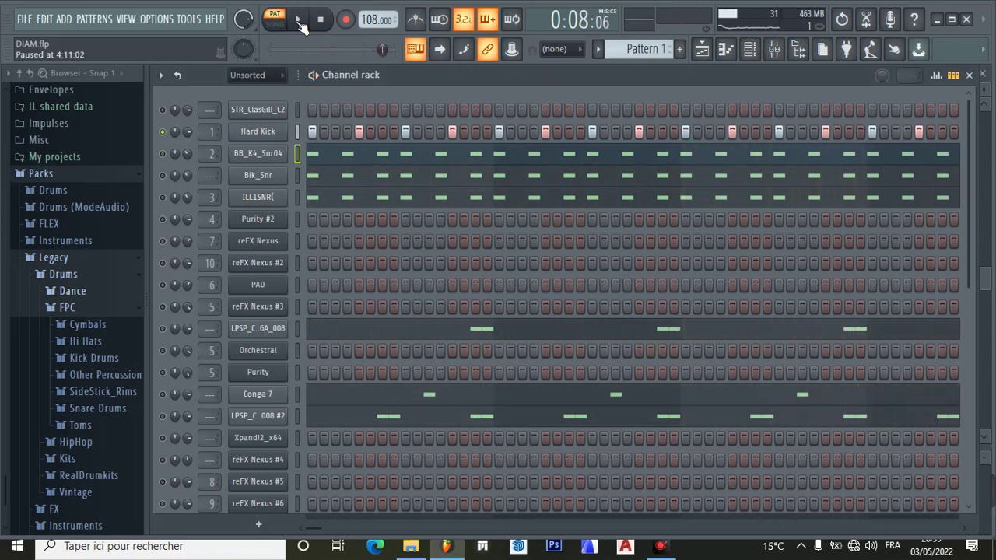
{"action": "right_click", "coordinate": [261, 134]}
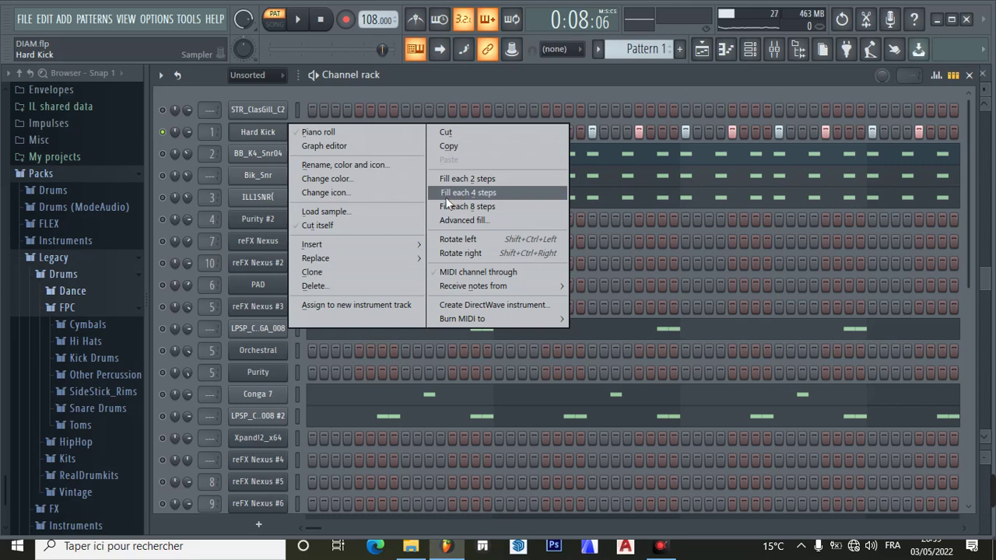
{"action": "left_click", "coordinate": [431, 92]}
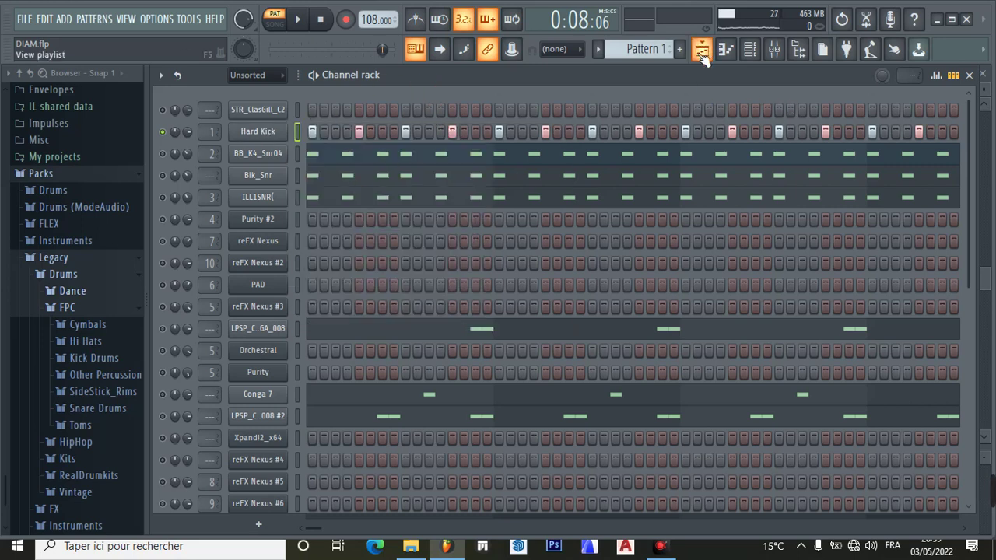
Solo the LPSP_CONGA_008 channel, play Pattern 1 with its notes in the piano roll, and return to the channel rack.
{"action": "right_click", "coordinate": [170, 332]}
{"action": "left_click", "coordinate": [311, 325]}
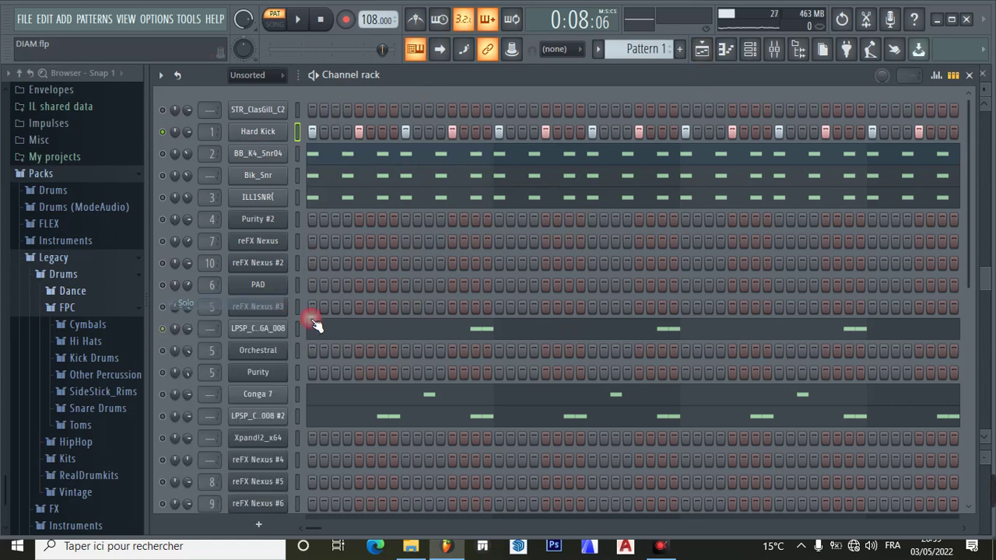
{"action": "left_click", "coordinate": [315, 327]}
{"action": "left_click", "coordinate": [320, 21]}
{"action": "left_click", "coordinate": [298, 19]}
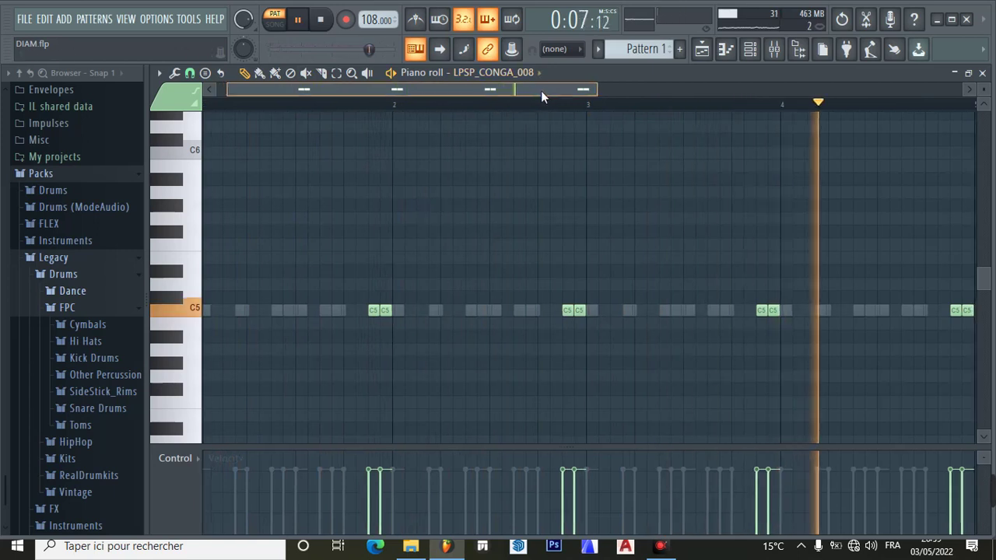
{"action": "left_click_drag", "start_coordinate": [535, 90], "coordinate": [586, 92]}
{"action": "left_click", "coordinate": [298, 19]}
{"action": "left_click", "coordinate": [750, 49]}
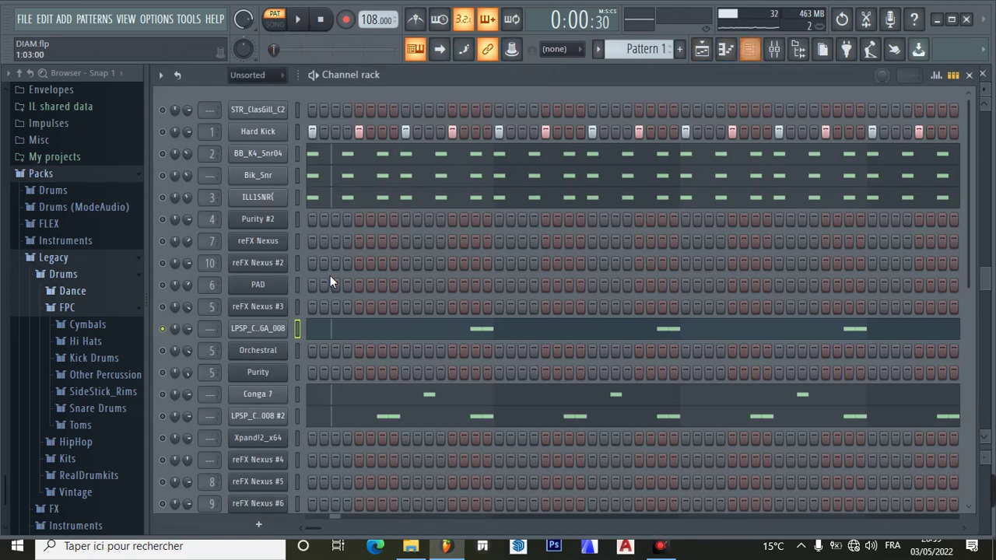
View the Conga 7 notes in the piano roll during playback of Pattern 1, and return to the channel rack.
{"action": "left_click", "coordinate": [351, 401]}
{"action": "left_click_drag", "start_coordinate": [311, 92], "coordinate": [228, 94]}
{"action": "left_click", "coordinate": [308, 26]}
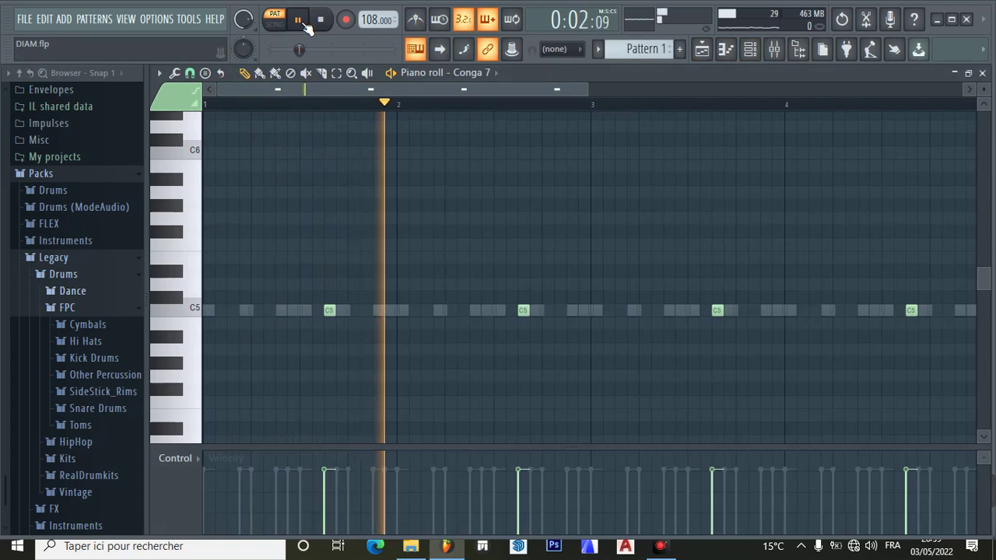
{"action": "left_click", "coordinate": [298, 20]}
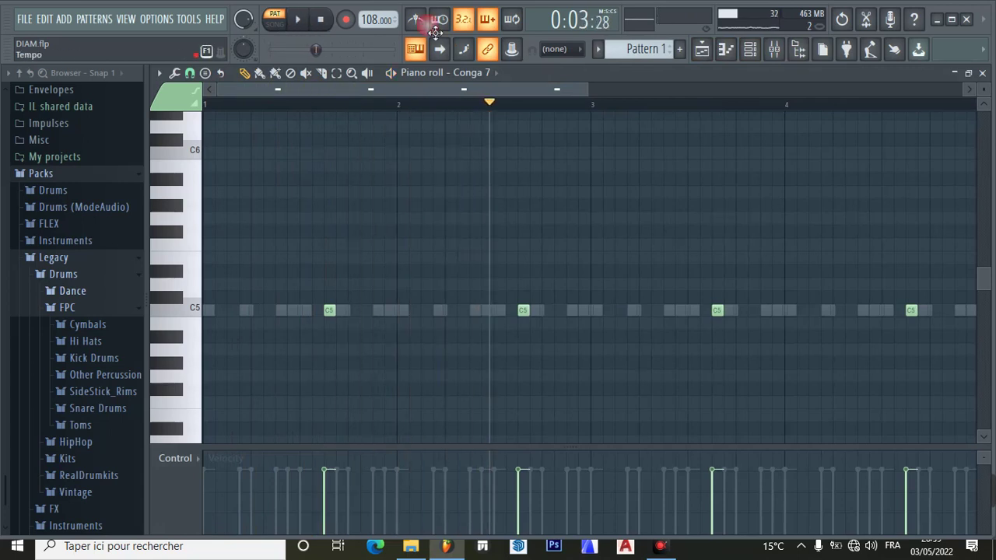
{"action": "left_click", "coordinate": [749, 49]}
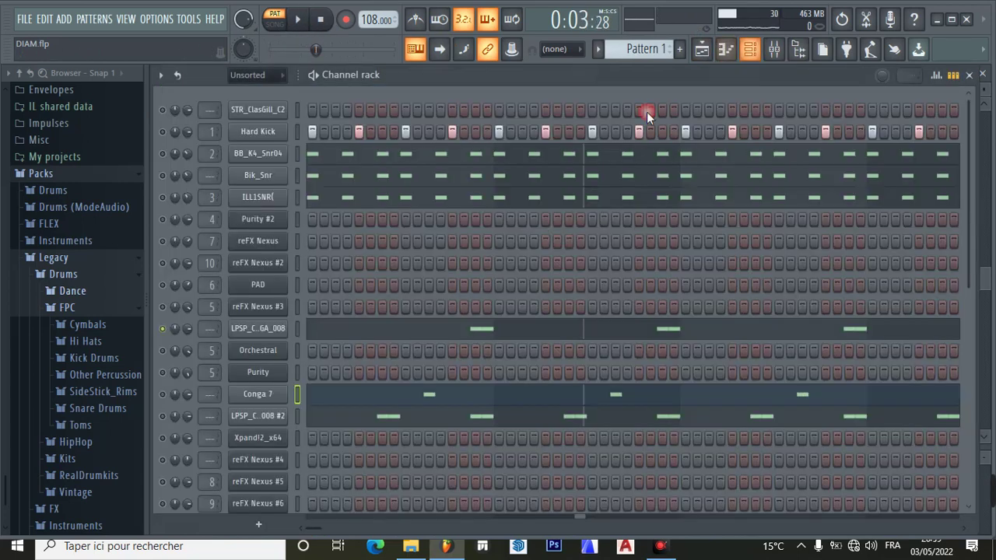
Solo the Conga 7 channel, play Pattern 1 with its notes in the piano roll, and return to the playlist.
{"action": "right_click", "coordinate": [163, 394]}
{"action": "left_click", "coordinate": [191, 304]}
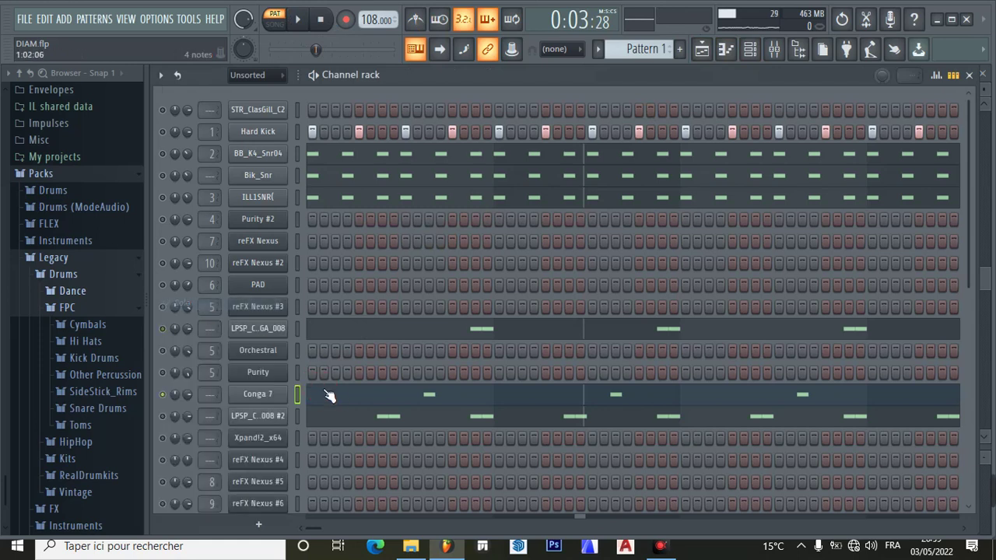
{"action": "left_click", "coordinate": [341, 399]}
{"action": "left_click", "coordinate": [299, 21]}
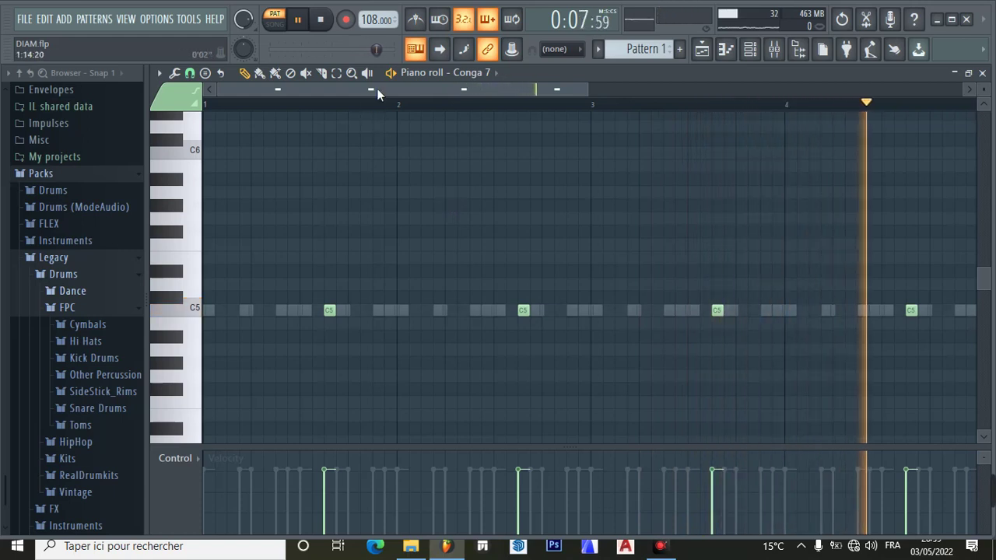
{"action": "left_click", "coordinate": [298, 22]}
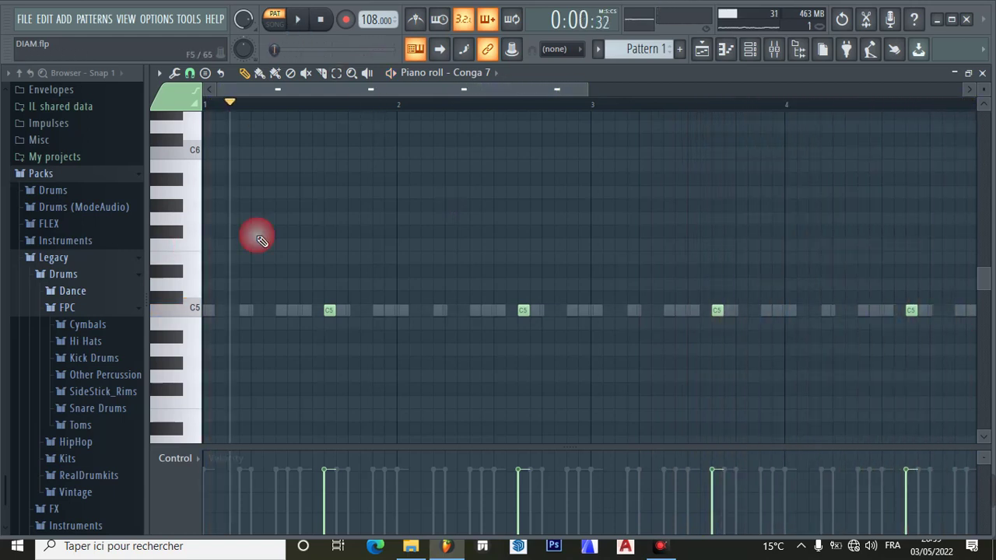
{"action": "left_click", "coordinate": [703, 51]}
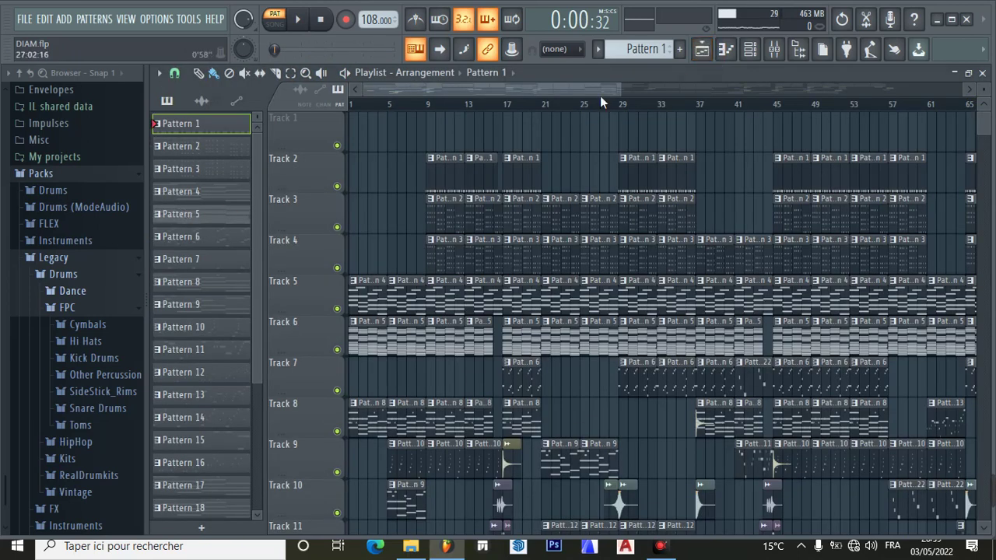
Solo the LPSP_CONGA_008 #2 channel, play Pattern 1 with its notes in the piano roll, and return to the channel rack.
{"action": "left_click", "coordinate": [749, 49]}
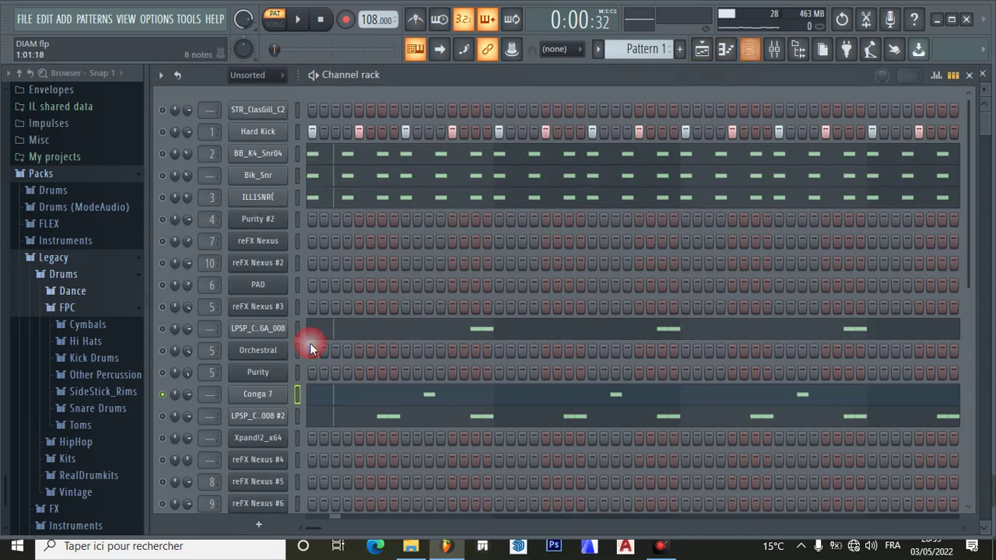
{"action": "right_click", "coordinate": [166, 419]}
{"action": "left_click", "coordinate": [199, 303]}
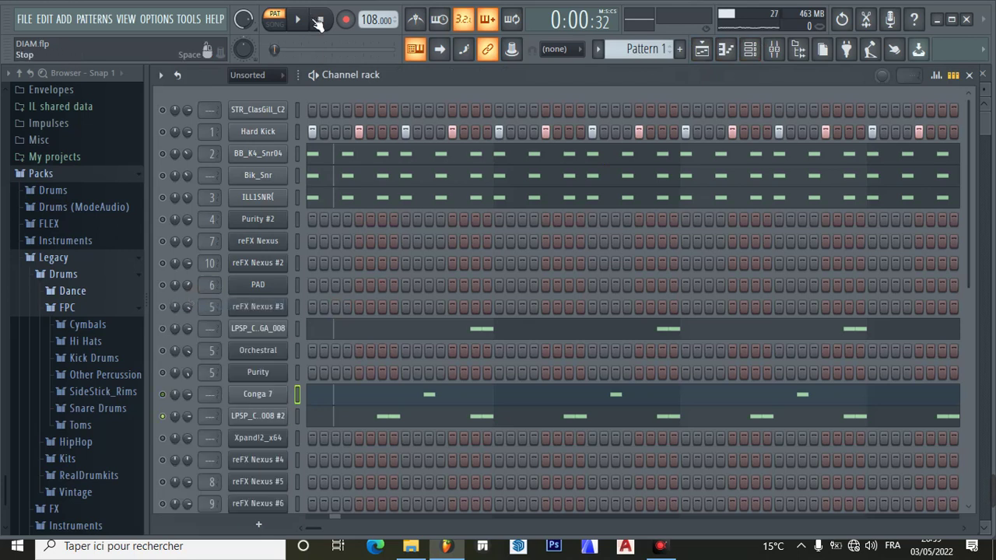
{"action": "left_click", "coordinate": [297, 19]}
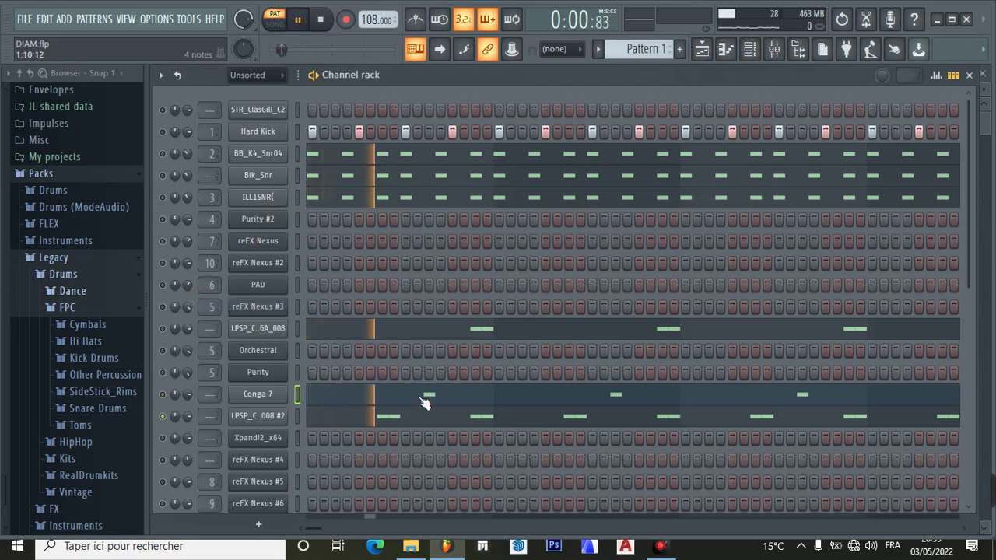
{"action": "left_click", "coordinate": [417, 421]}
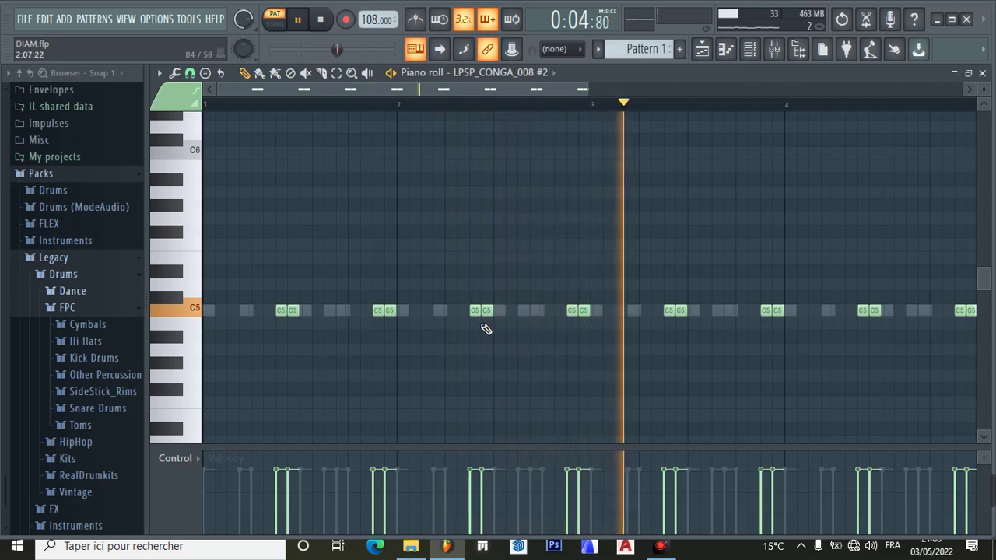
{"action": "left_click", "coordinate": [300, 24]}
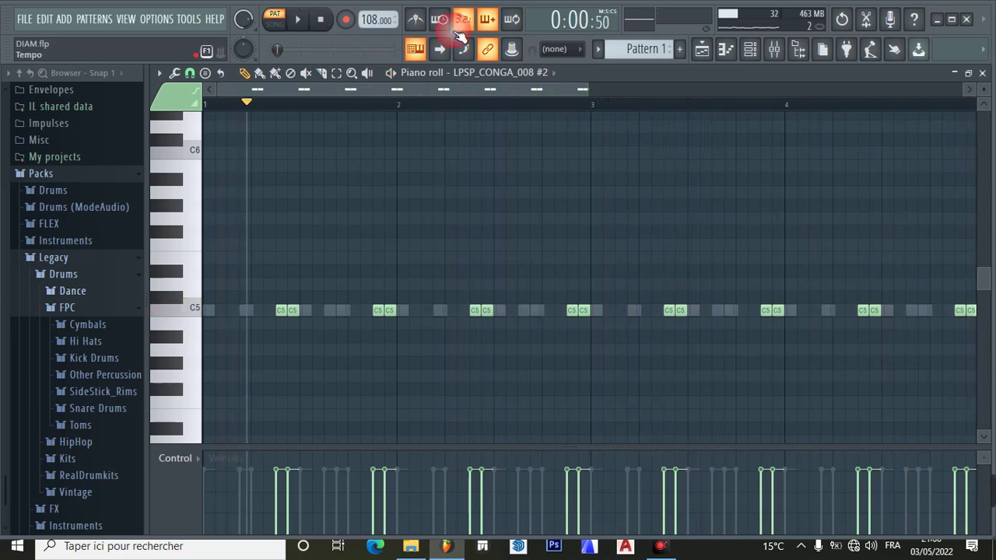
{"action": "left_click", "coordinate": [701, 49]}
{"action": "left_click", "coordinate": [751, 49]}
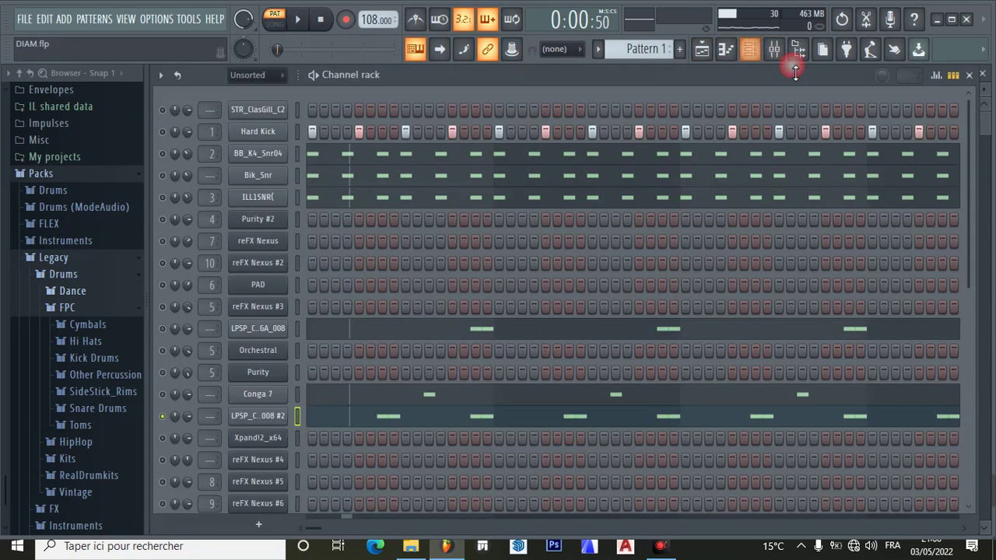
Turn off solo so all channels are active, and play Pattern 1 with the full drum and percussion set.
{"action": "right_click", "coordinate": [163, 305]}
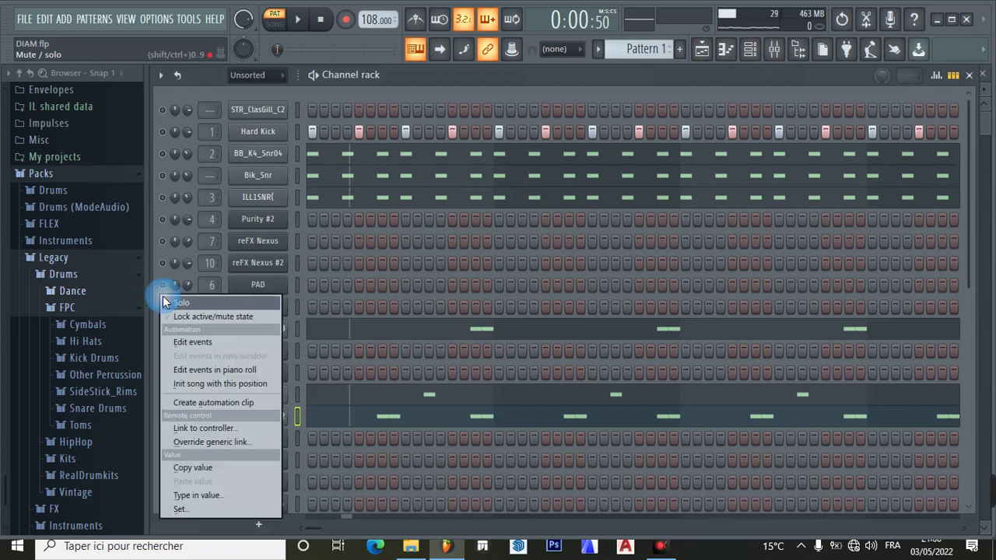
{"action": "left_click", "coordinate": [165, 303]}
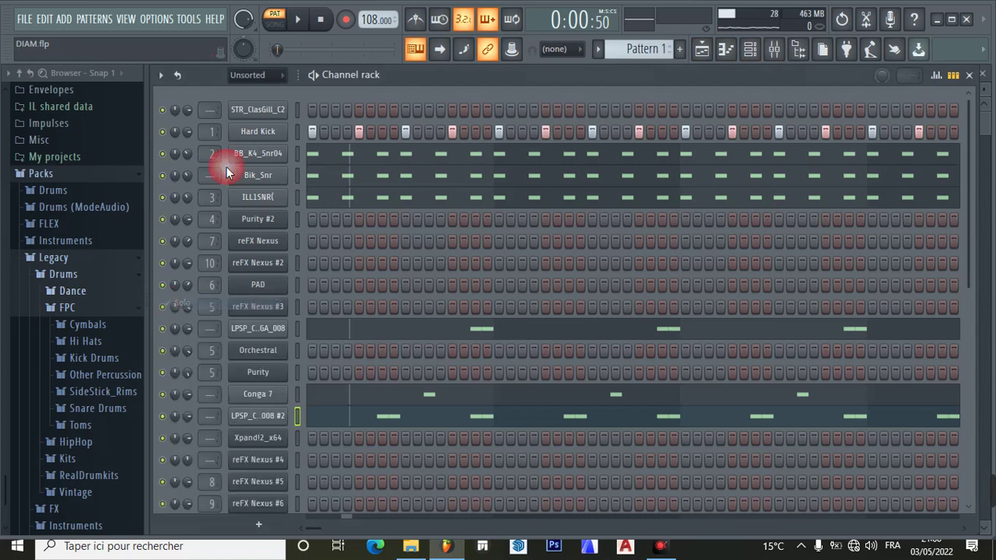
{"action": "left_click", "coordinate": [296, 19]}
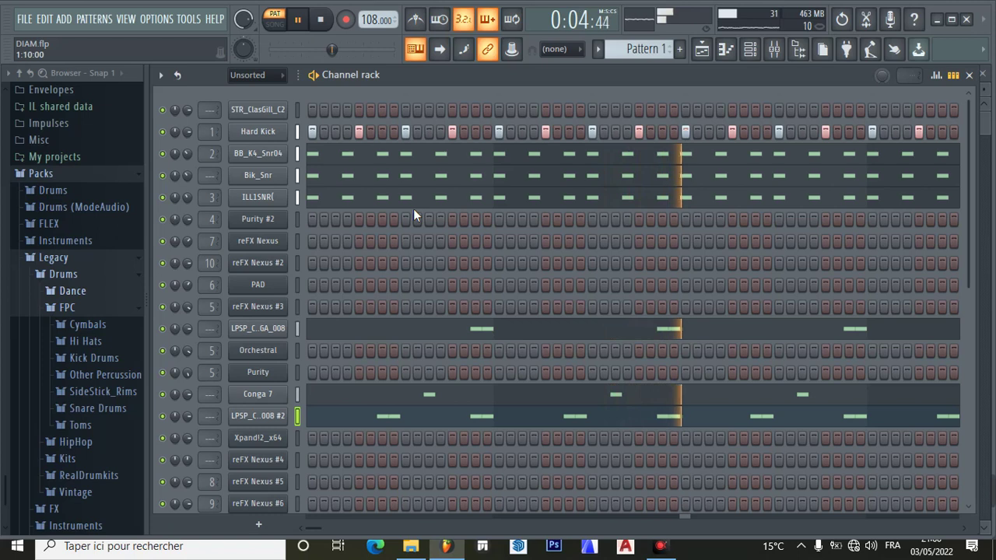
{"action": "left_click", "coordinate": [300, 22]}
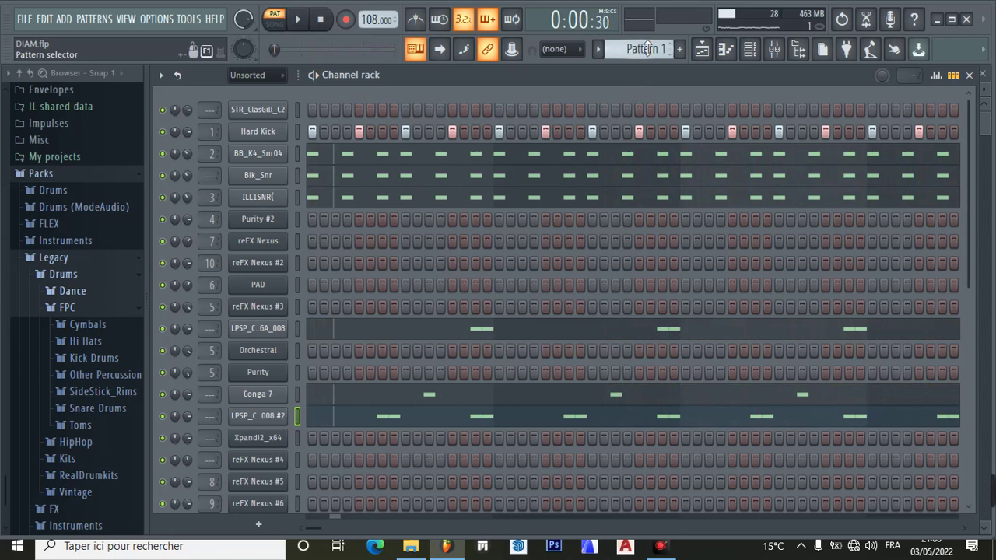
Switch to Pattern 2, view the preset loaded in the Purity #2 instrument, and close its window.
{"action": "scroll", "coordinate": [642, 48], "scroll_direction": "down", "scroll_amount": 1}
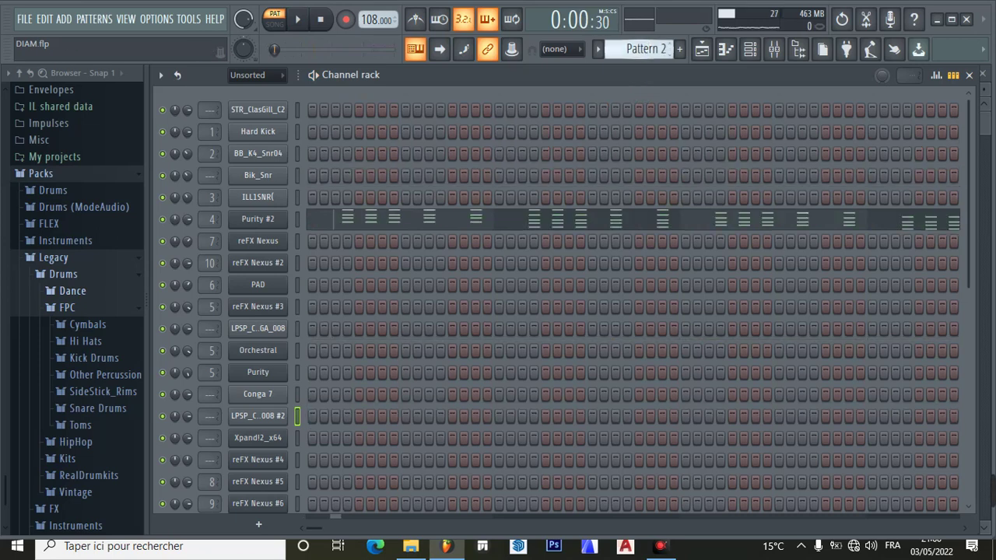
{"action": "left_click", "coordinate": [249, 223]}
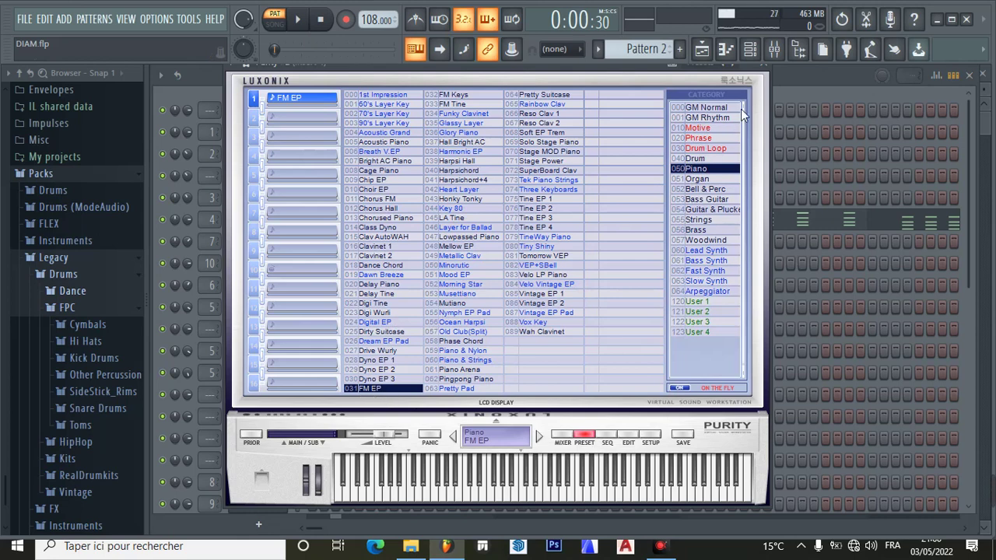
{"action": "left_click", "coordinate": [766, 79]}
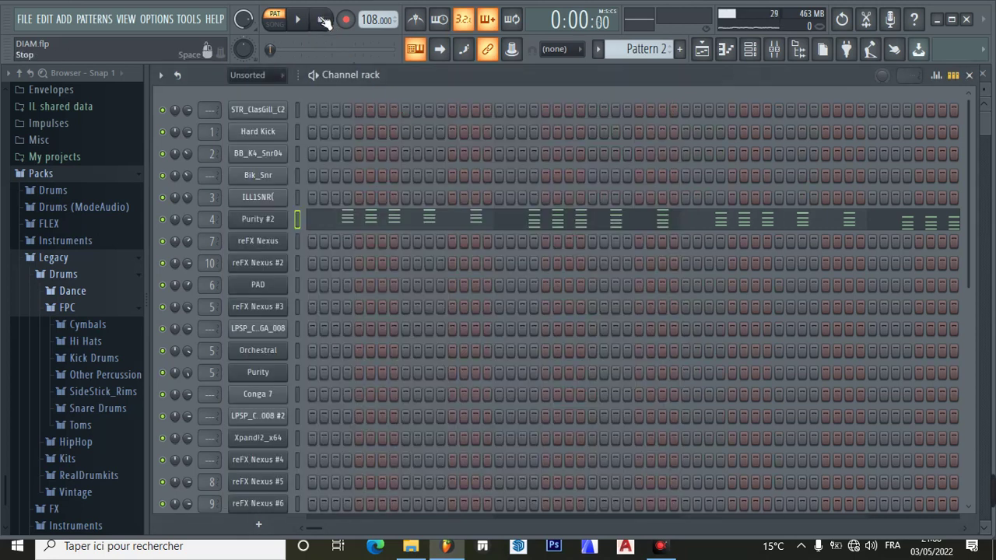
Play Pattern 2 with the Purity #2 notes shown in the piano roll, and return to the channel rack.
{"action": "left_click", "coordinate": [301, 21]}
{"action": "left_click", "coordinate": [389, 224]}
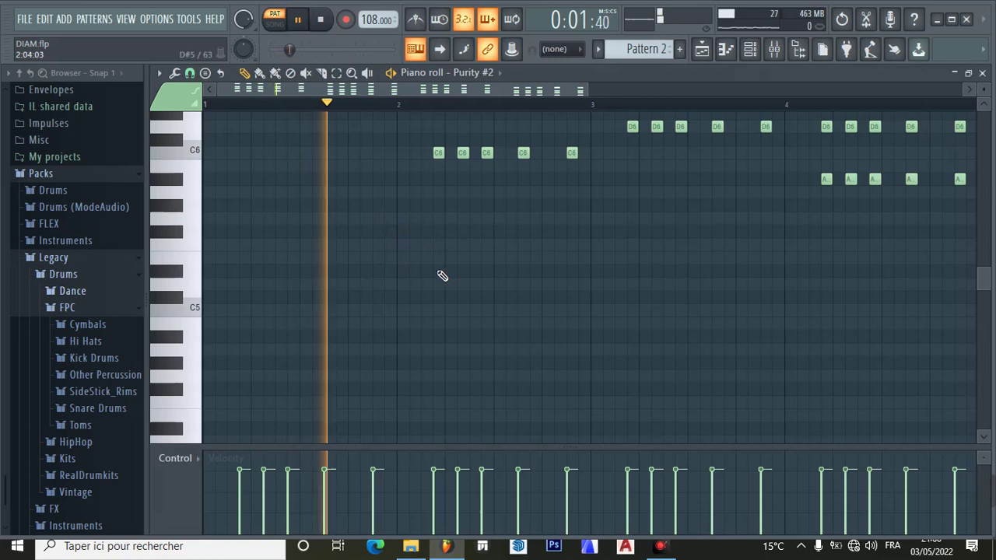
{"action": "scroll", "coordinate": [450, 285], "scroll_direction": "up", "scroll_amount": 4}
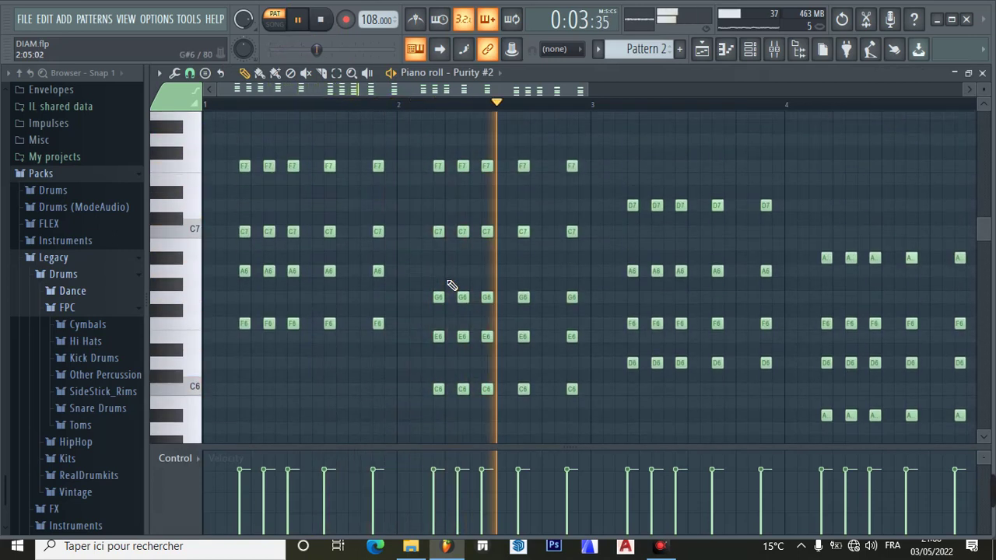
{"action": "left_click", "coordinate": [297, 29]}
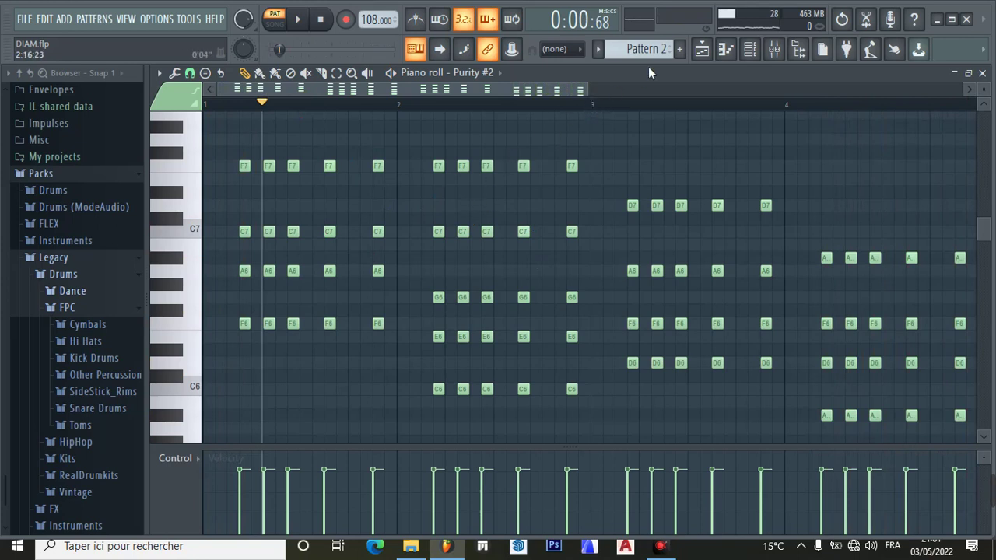
{"action": "left_click", "coordinate": [751, 49]}
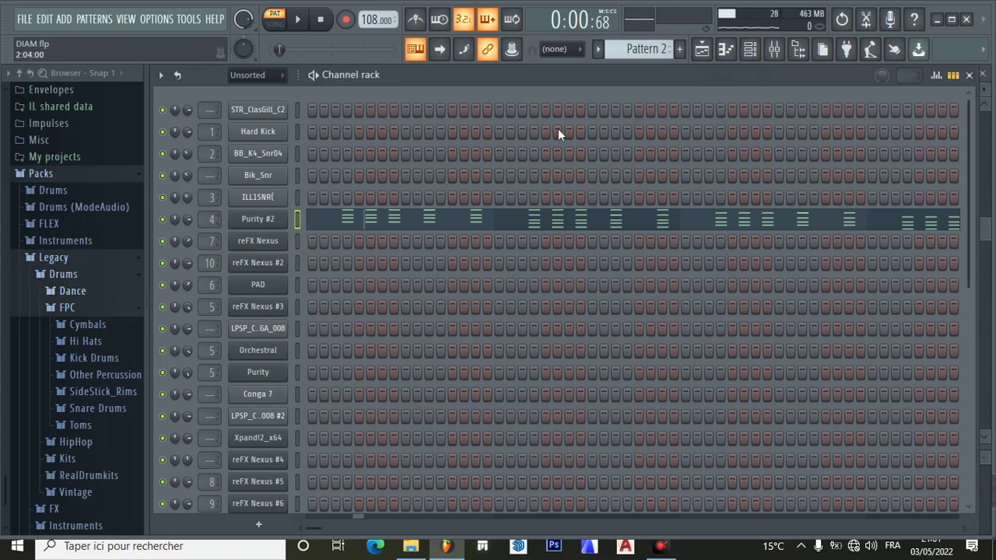
View the Fruity parametric EQ 2, Fruity Stereo Shaper and Fruity delay 2 effects on mixer Insert 4.
{"action": "left_click", "coordinate": [775, 49]}
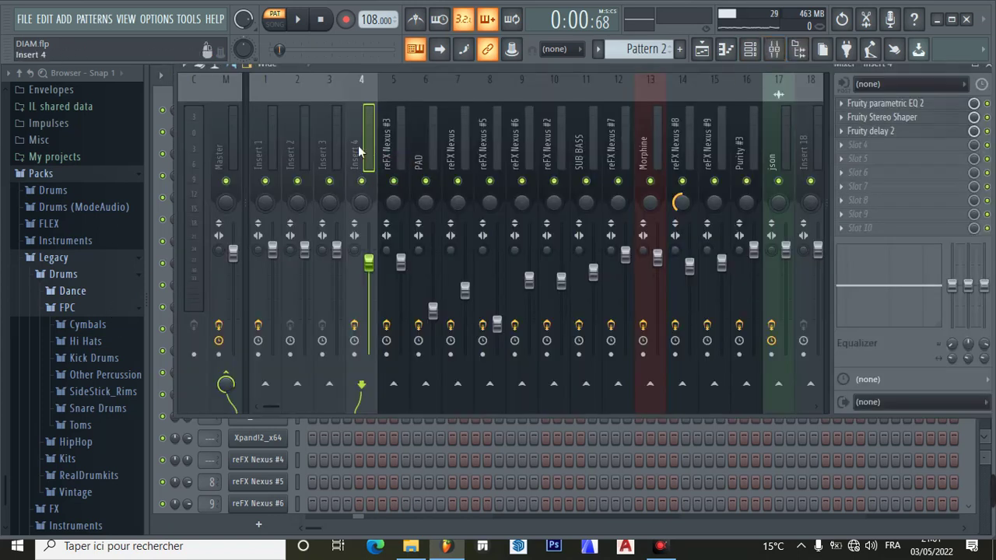
{"action": "left_click", "coordinate": [880, 105]}
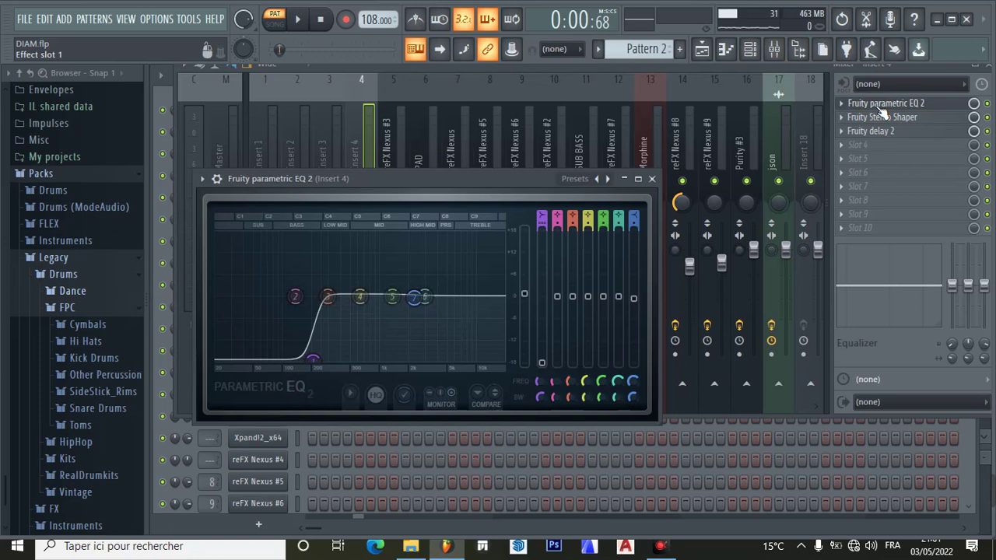
{"action": "left_click", "coordinate": [885, 117]}
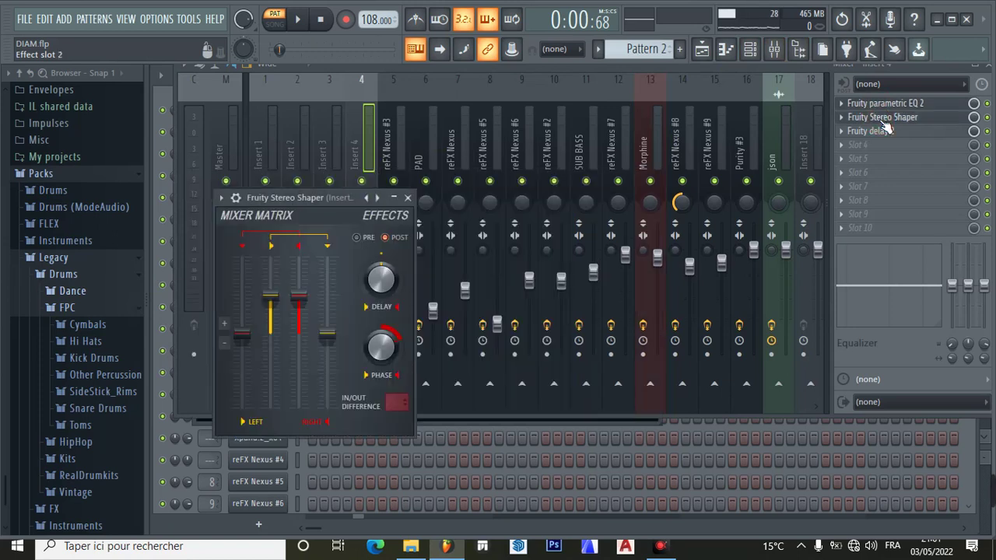
{"action": "left_click", "coordinate": [878, 131]}
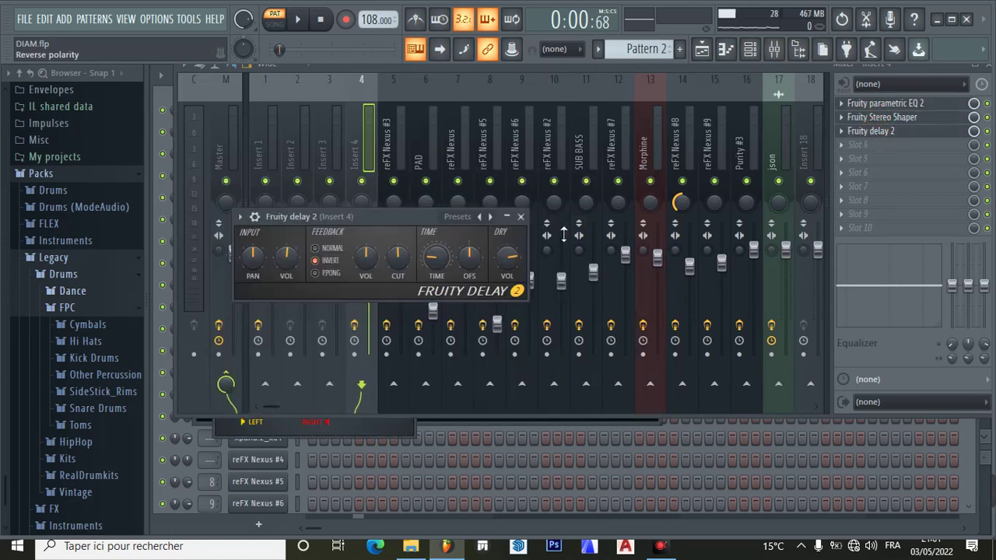
{"action": "left_click", "coordinate": [521, 217]}
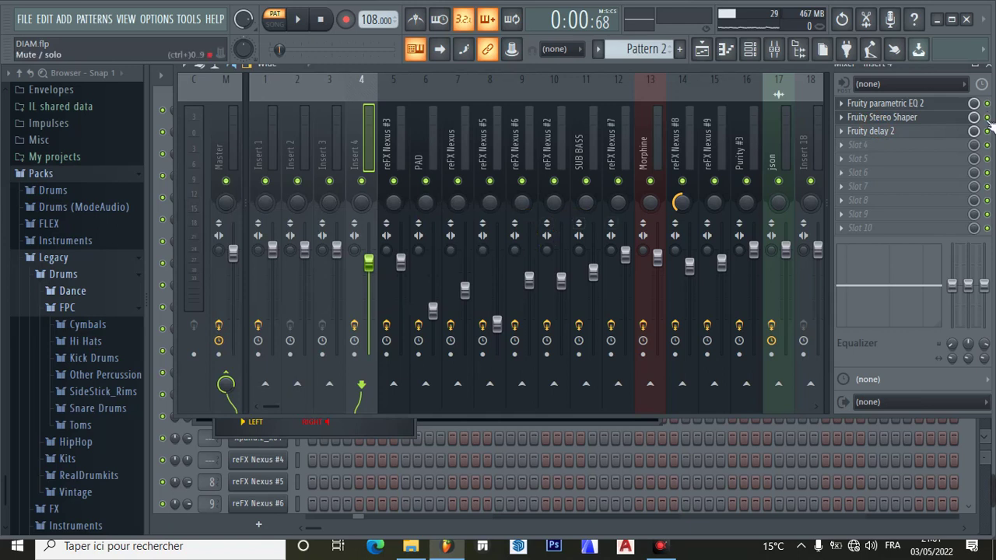
Play Pattern 2 with Insert 4's Fruity delay 2 bypassed, and play it again with the delay enabled.
{"action": "left_click", "coordinate": [298, 21]}
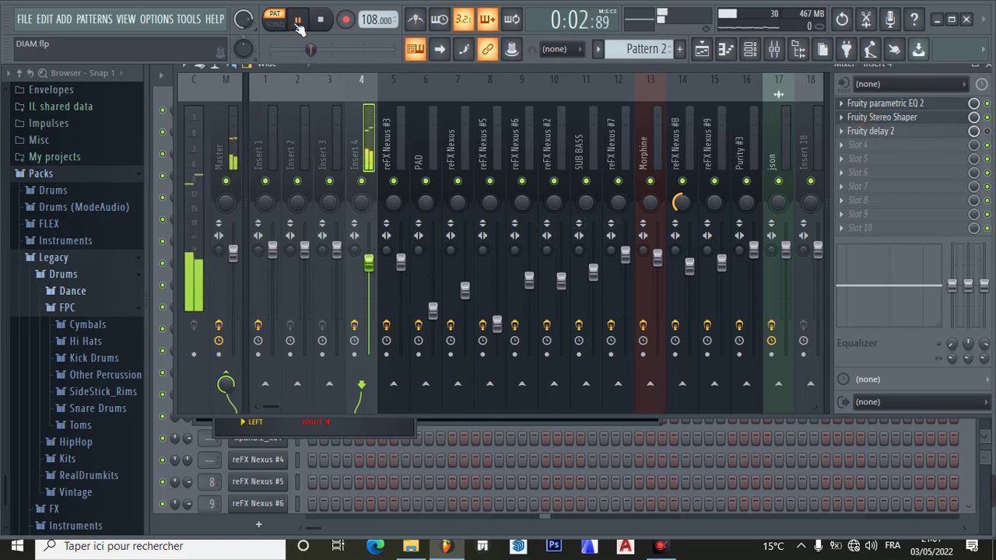
{"action": "left_click", "coordinate": [297, 21]}
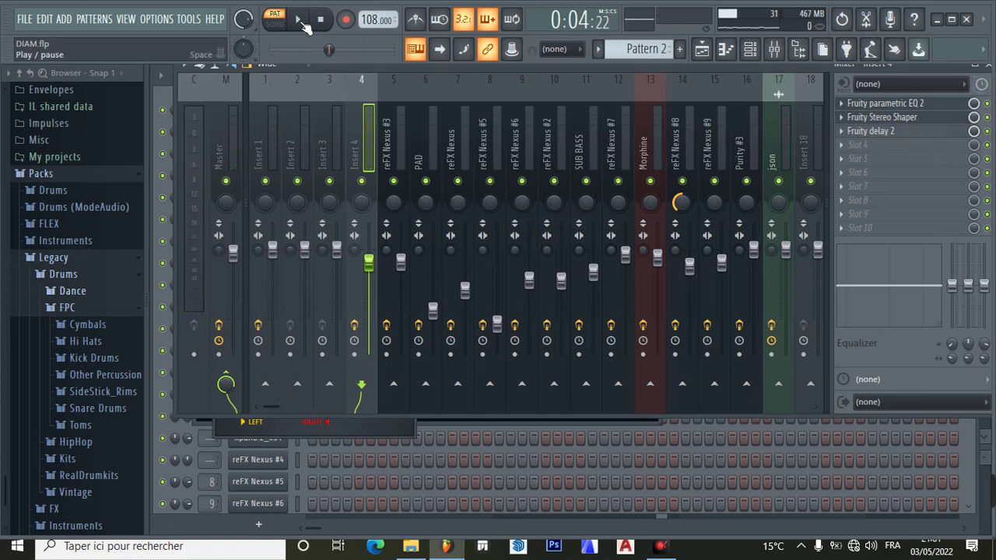
{"action": "left_click", "coordinate": [299, 24]}
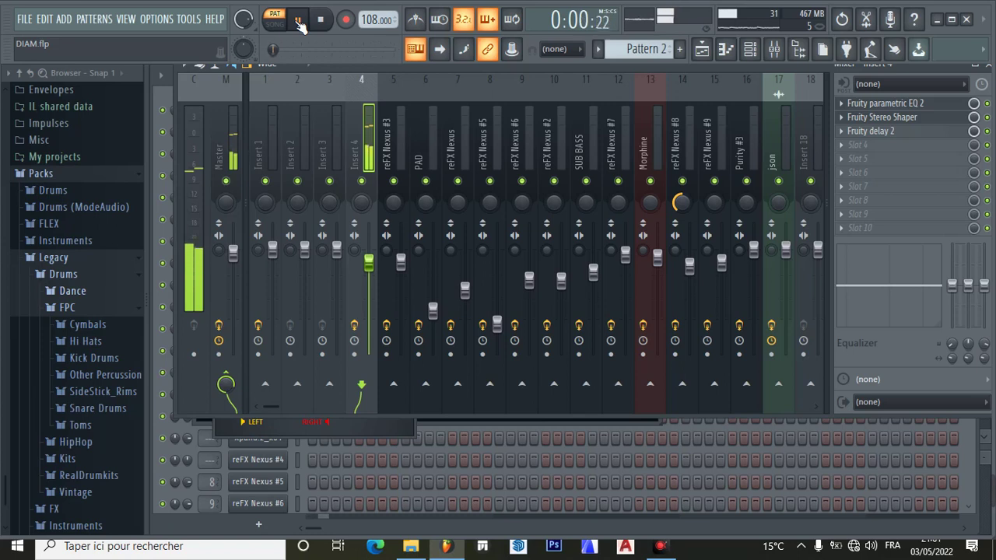
{"action": "left_click", "coordinate": [298, 20]}
Select Pattern 3 in the playlist and show its channels in the channel rack.
{"action": "left_click", "coordinate": [702, 53]}
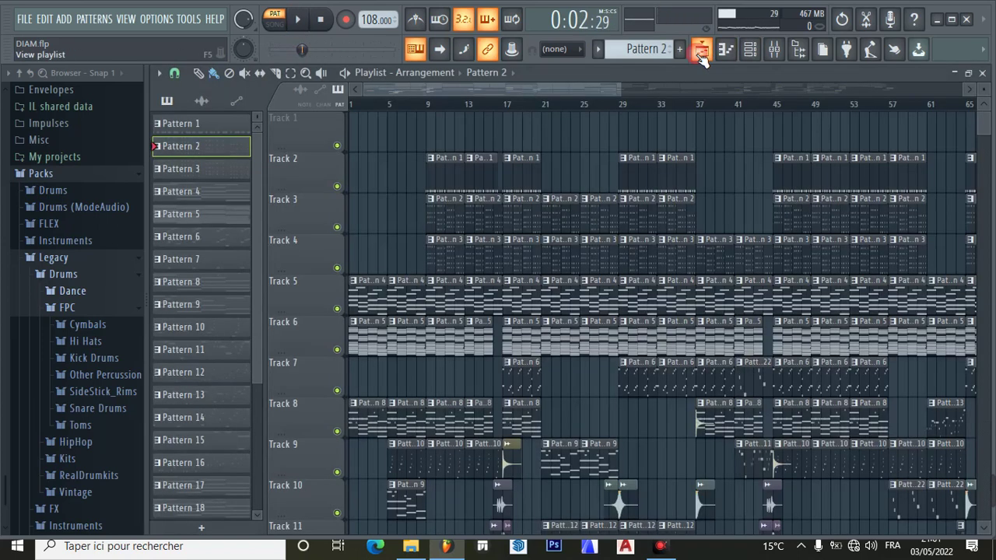
{"action": "left_click", "coordinate": [205, 176]}
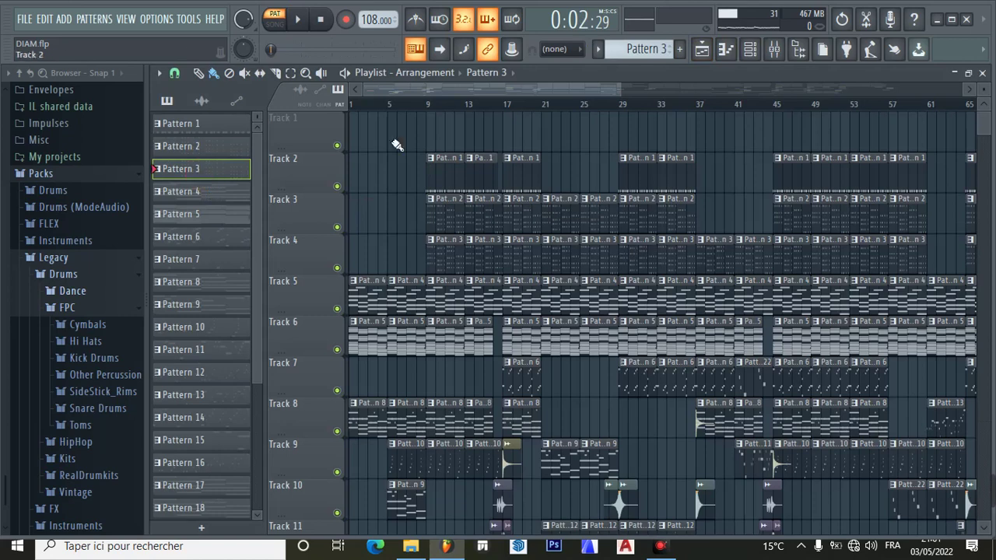
{"action": "left_click", "coordinate": [750, 49]}
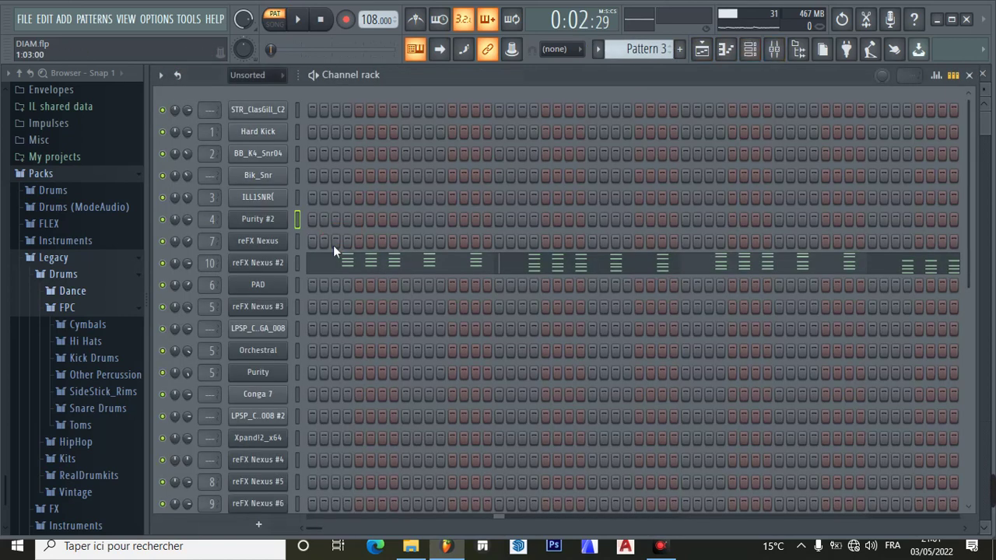
Examine the reFX Nexus #2 instrument's category list, loaded preset and effect settings, and close its window.
{"action": "left_click", "coordinate": [264, 263]}
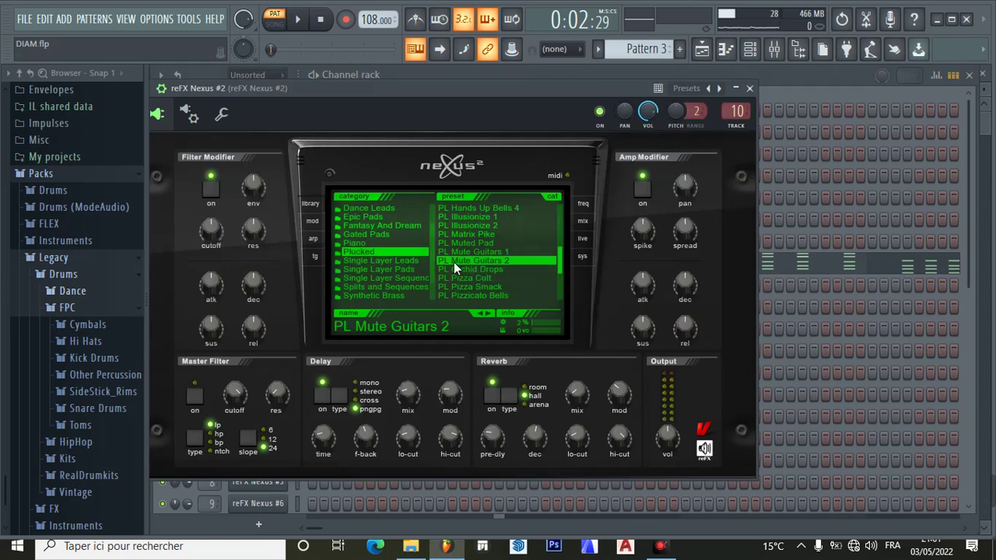
{"action": "left_click", "coordinate": [749, 89]}
{"action": "left_click", "coordinate": [256, 265]}
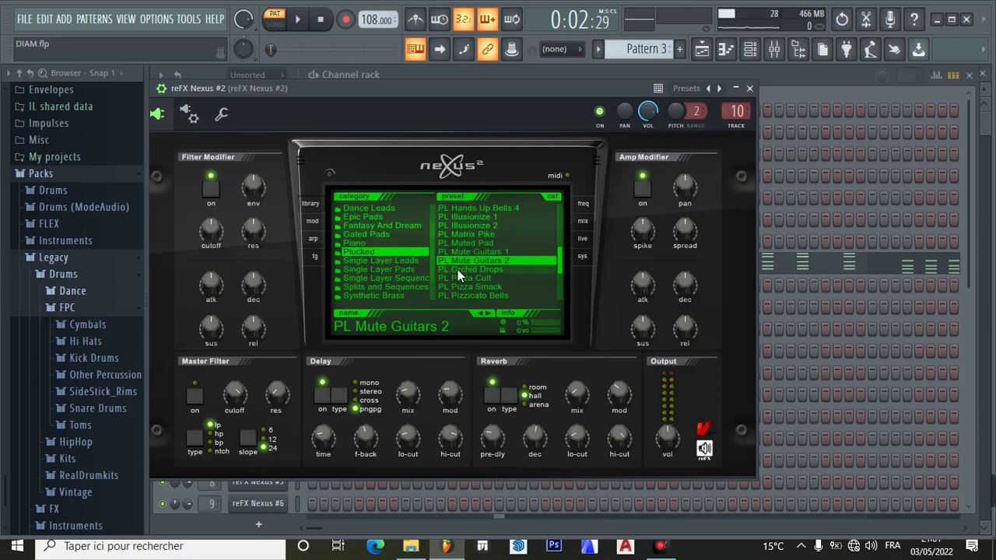
{"action": "scroll", "coordinate": [432, 270], "scroll_direction": "down", "scroll_amount": 1}
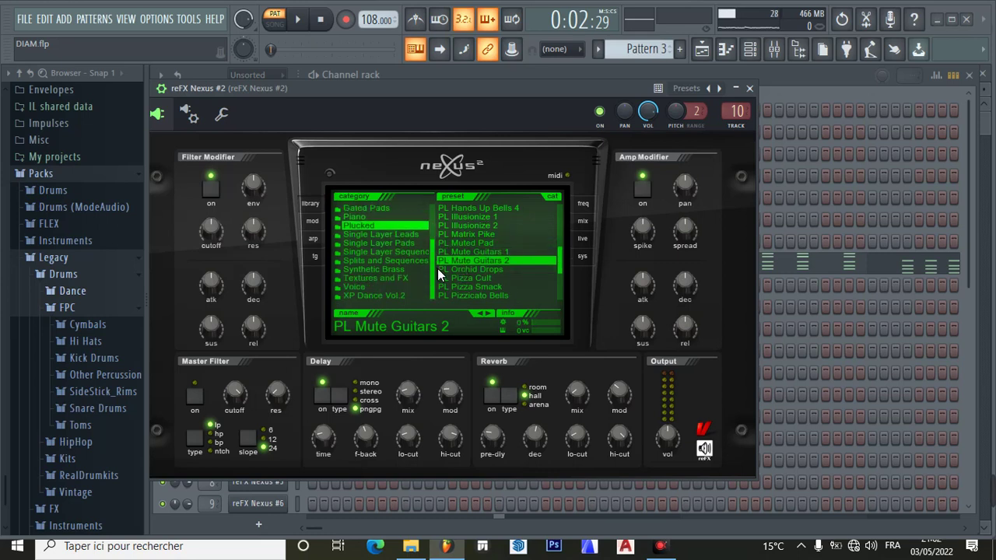
{"action": "scroll", "coordinate": [433, 275], "scroll_direction": "up", "scroll_amount": 1}
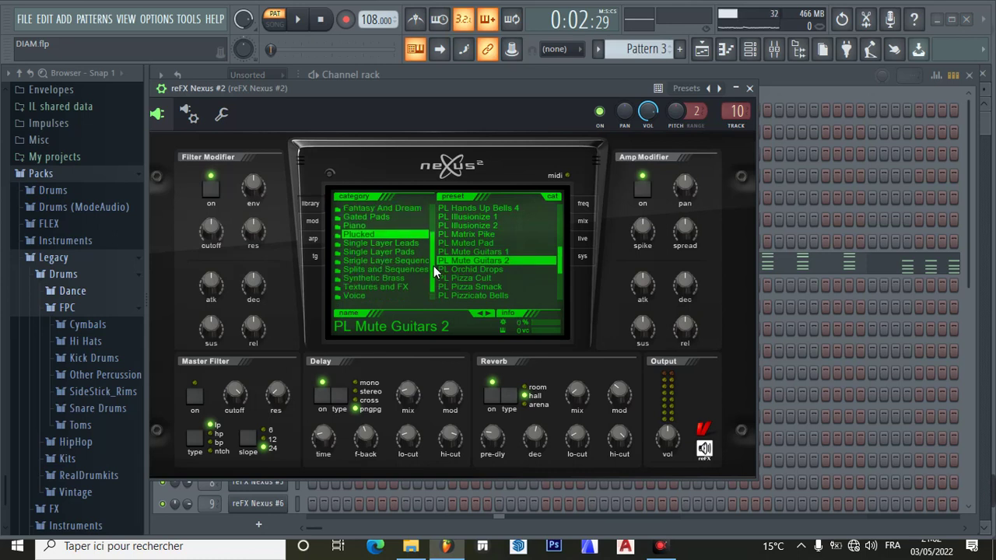
{"action": "scroll", "coordinate": [434, 266], "scroll_direction": "up", "scroll_amount": 2}
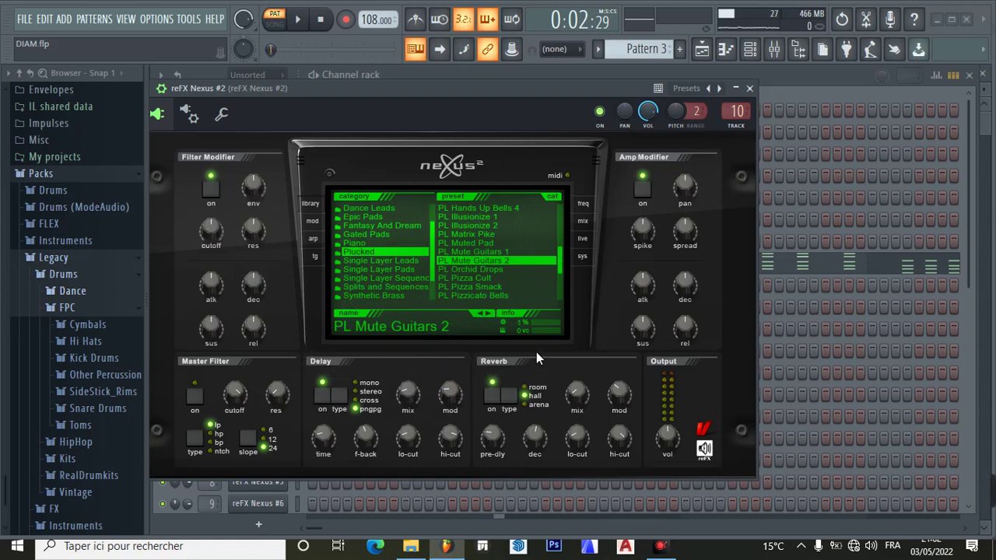
{"action": "mouse_move", "coordinate": [573, 406]}
{"action": "left_click", "coordinate": [749, 88]}
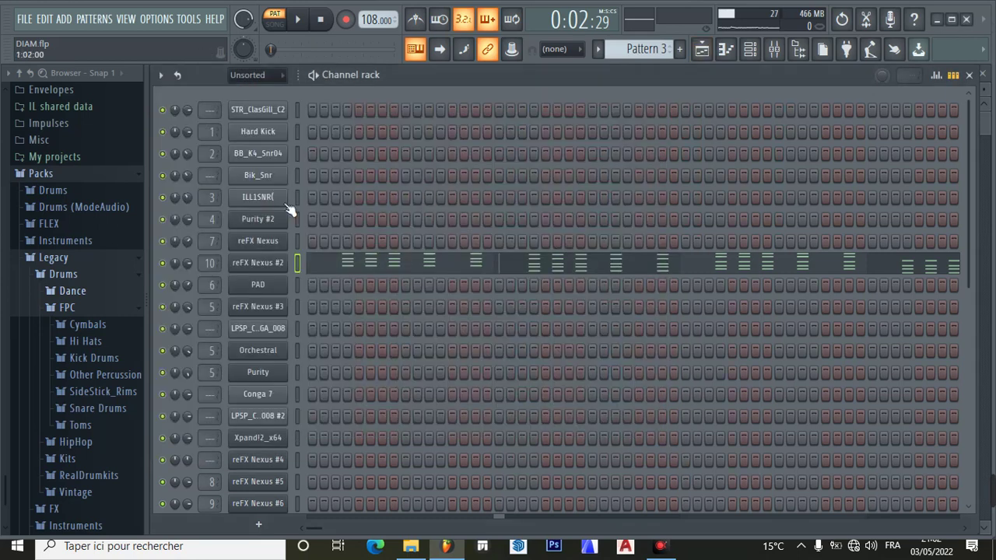
Play Pattern 3 while viewing all four bars of the reFX Nexus #2 notes in the piano roll, and pause playback.
{"action": "left_click", "coordinate": [306, 21]}
{"action": "left_click", "coordinate": [440, 264]}
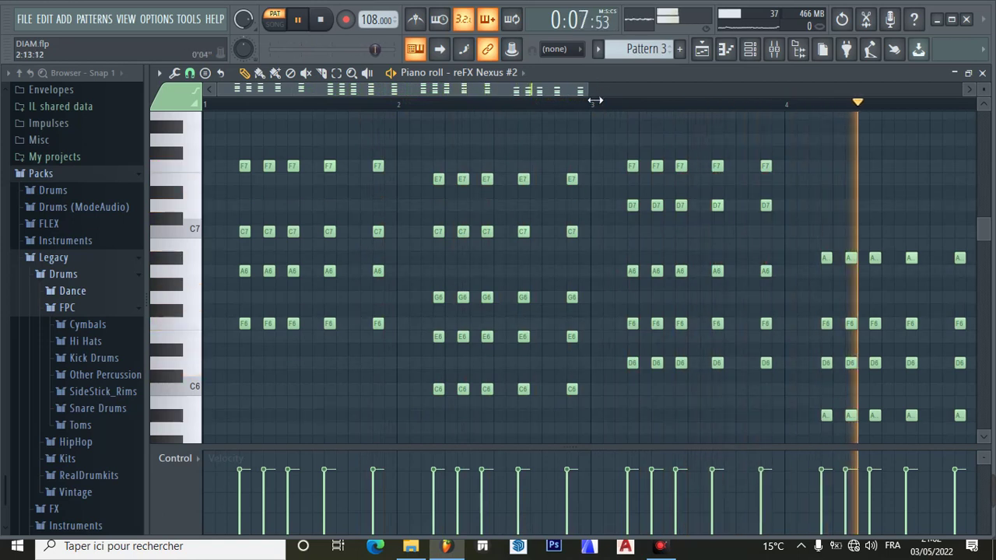
{"action": "left_click_drag", "start_coordinate": [596, 99], "coordinate": [632, 101]}
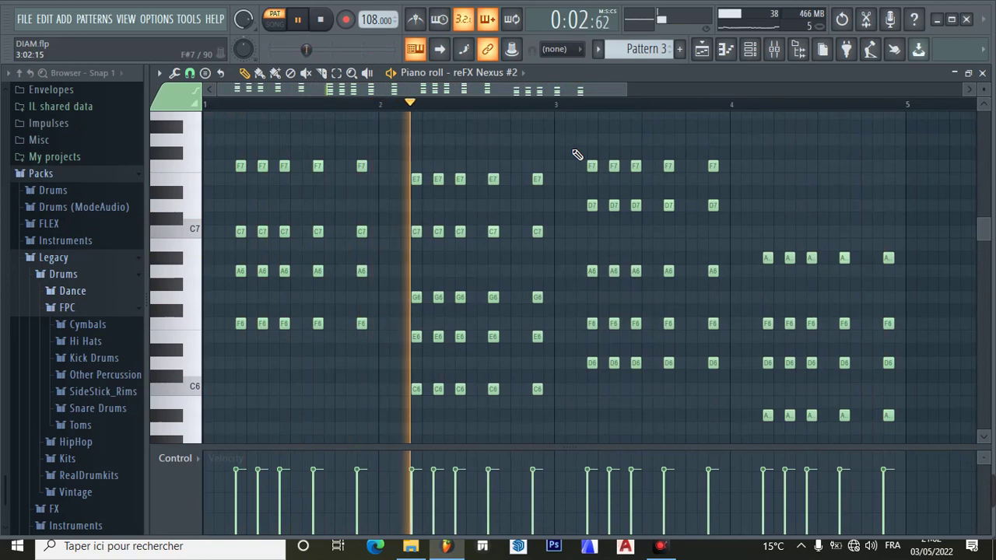
{"action": "left_click", "coordinate": [304, 25]}
Select Pattern 4 in the playlist and show its channels in the channel rack.
{"action": "left_click", "coordinate": [702, 49]}
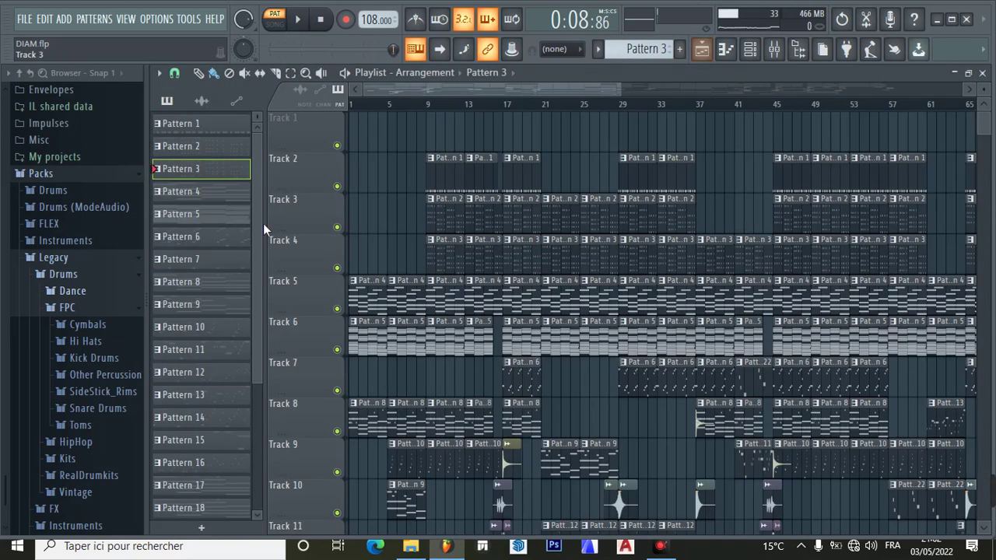
{"action": "left_click", "coordinate": [210, 199]}
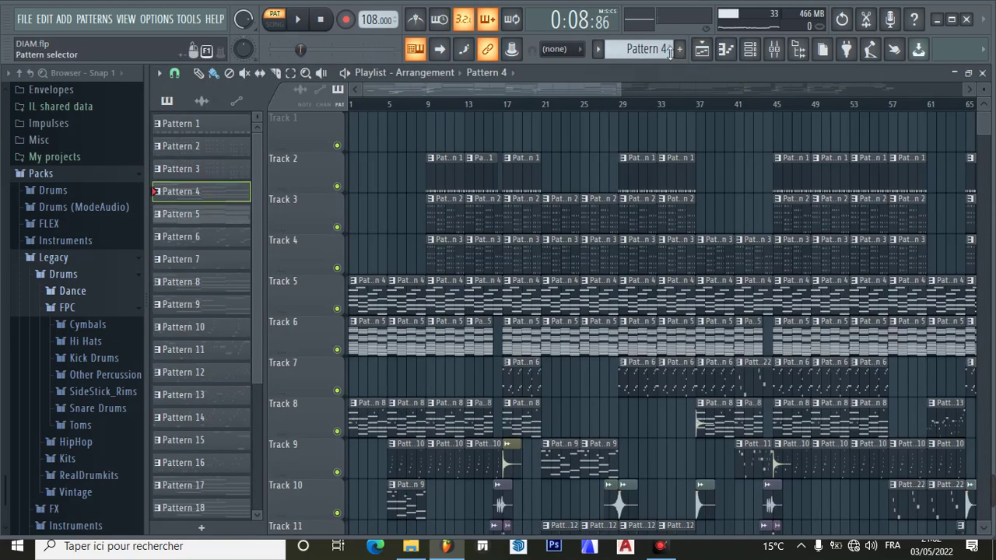
{"action": "left_click", "coordinate": [749, 49]}
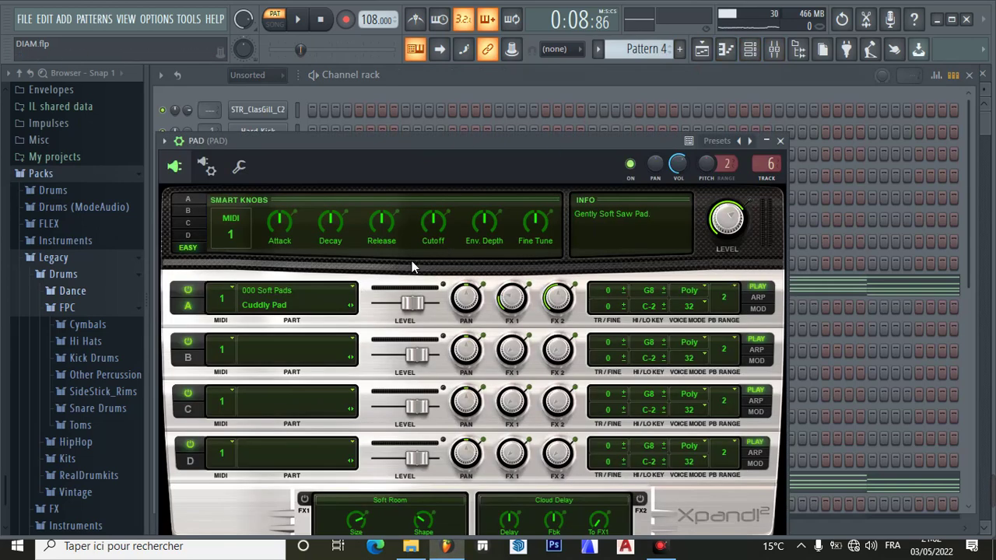
View the loaded presets of the PAD and reFX Nexus #5 instruments, and close both windows.
{"action": "left_click", "coordinate": [782, 141]}
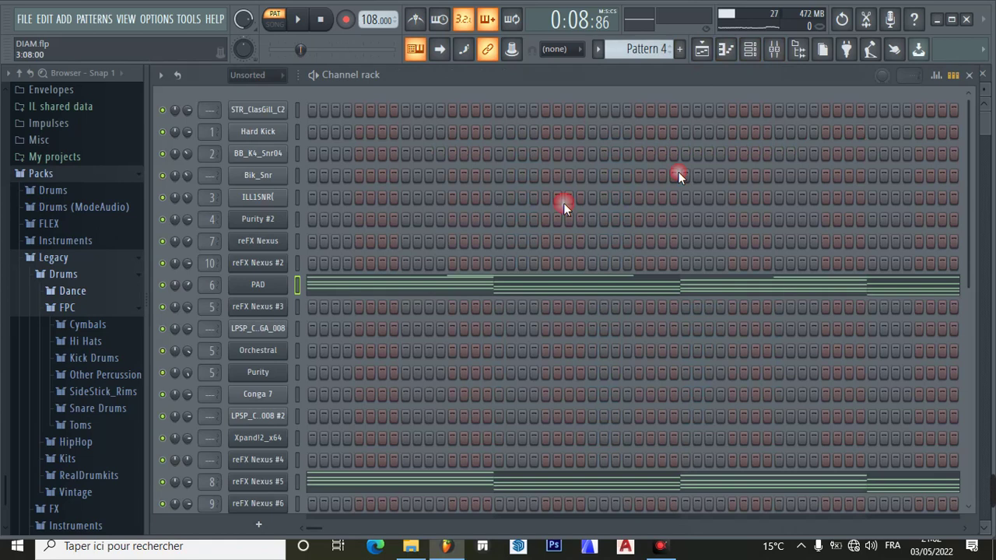
{"action": "left_click", "coordinate": [263, 483]}
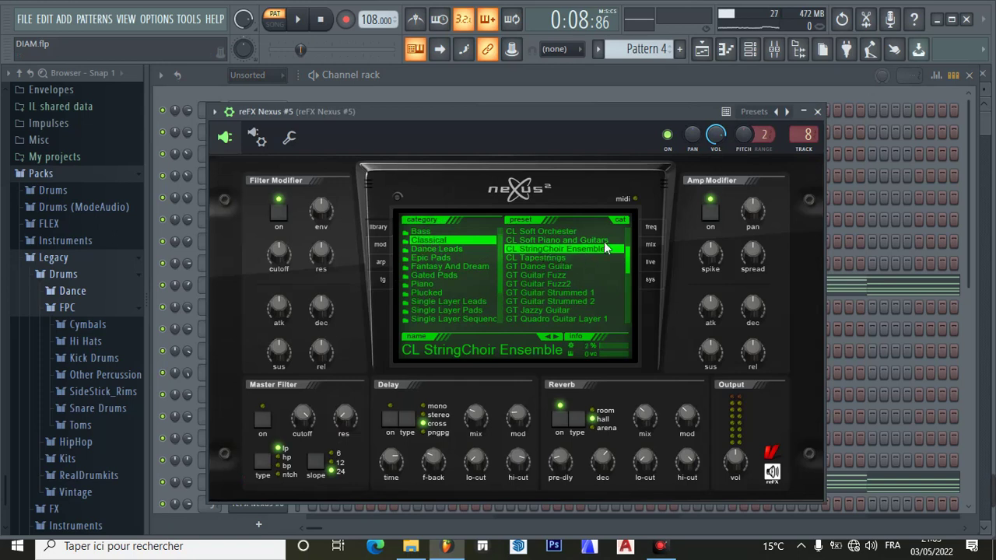
{"action": "left_click", "coordinate": [817, 112]}
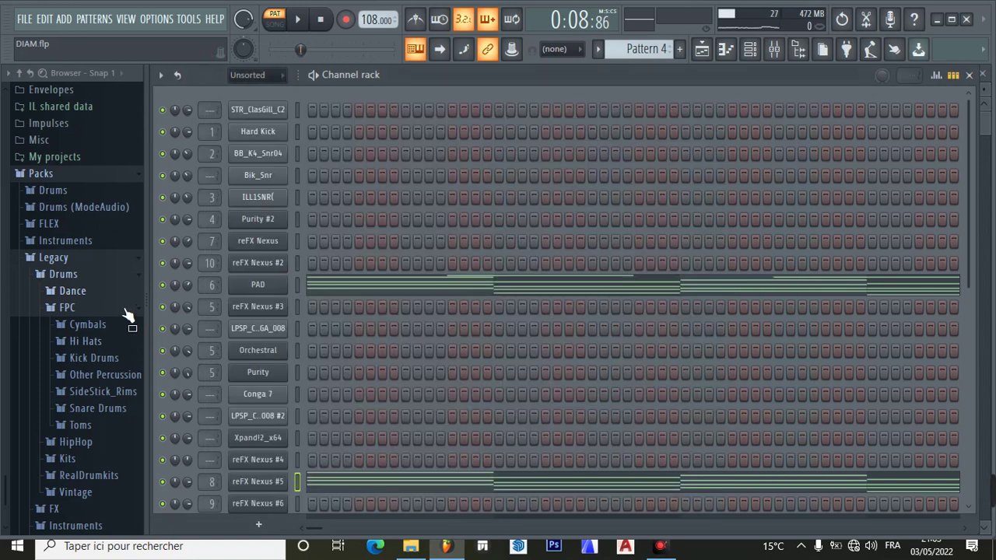
Solo the PAD channel and open its notes in the piano roll.
{"action": "right_click", "coordinate": [164, 286]}
{"action": "left_click", "coordinate": [184, 291]}
{"action": "left_click", "coordinate": [325, 286]}
Play Pattern 4 from the start while examining the PAD's full chord range in the piano roll, and pause playback.
{"action": "left_click", "coordinate": [319, 19]}
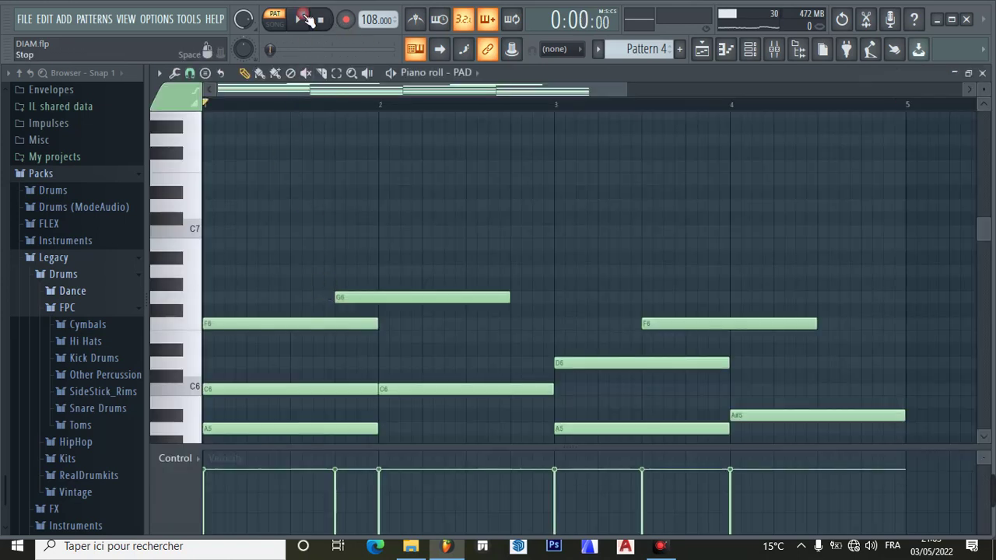
{"action": "left_click", "coordinate": [297, 19]}
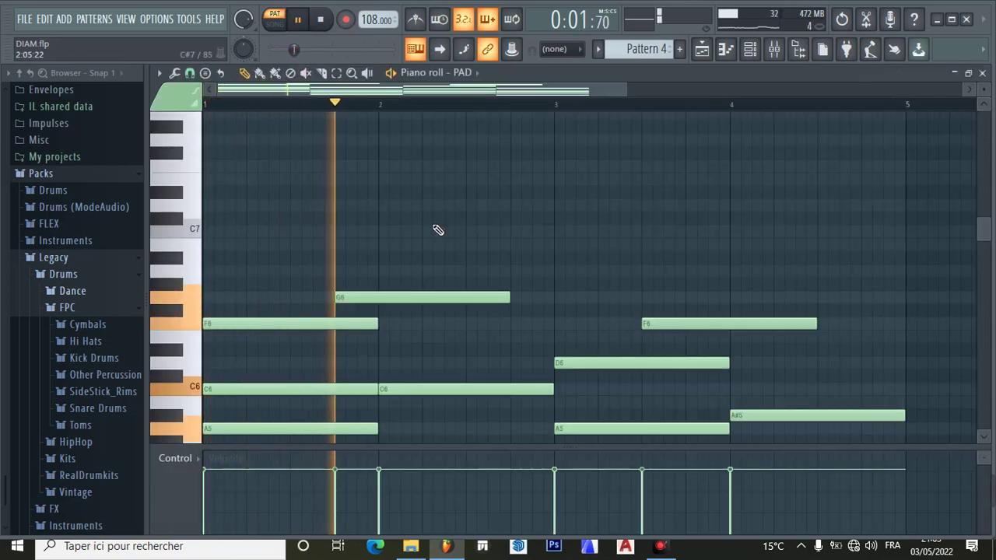
{"action": "scroll", "coordinate": [438, 230], "scroll_direction": "down", "scroll_amount": 4}
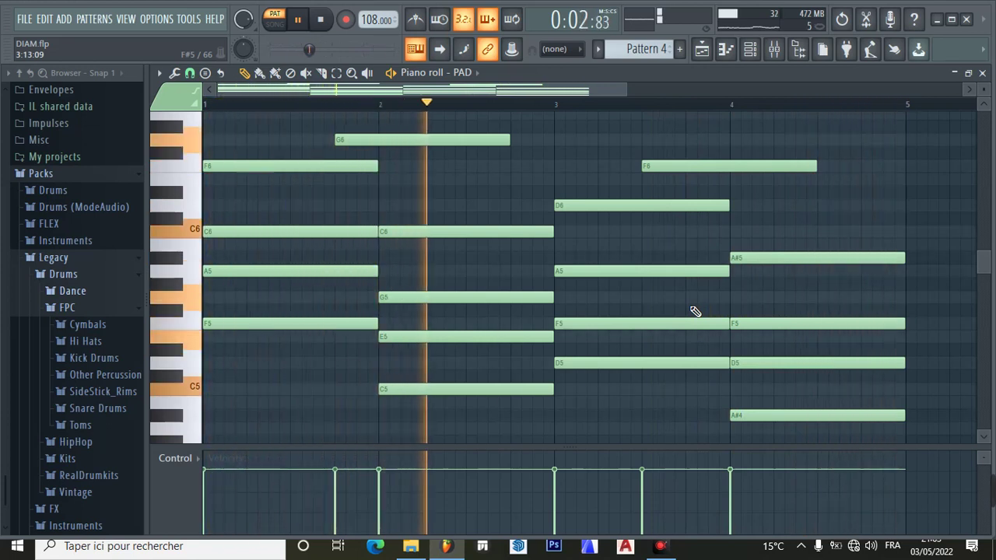
{"action": "scroll", "coordinate": [673, 295], "scroll_direction": "up", "scroll_amount": 2}
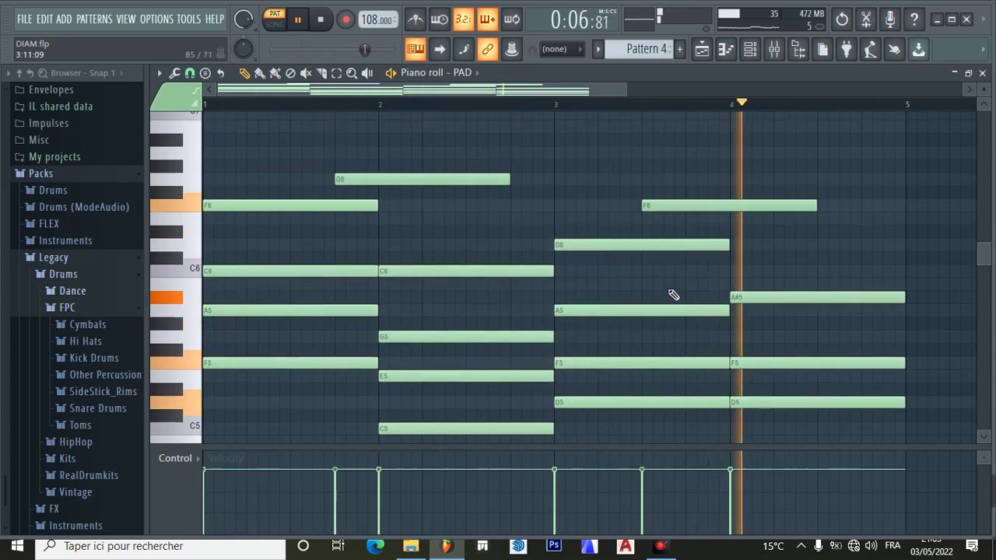
{"action": "scroll", "coordinate": [673, 294], "scroll_direction": "down", "scroll_amount": 2}
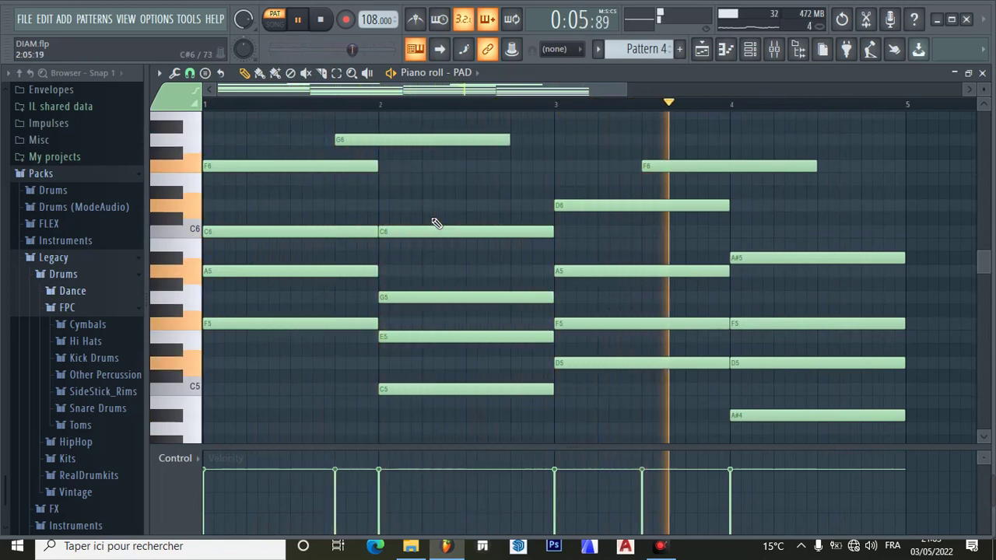
{"action": "left_click", "coordinate": [300, 21]}
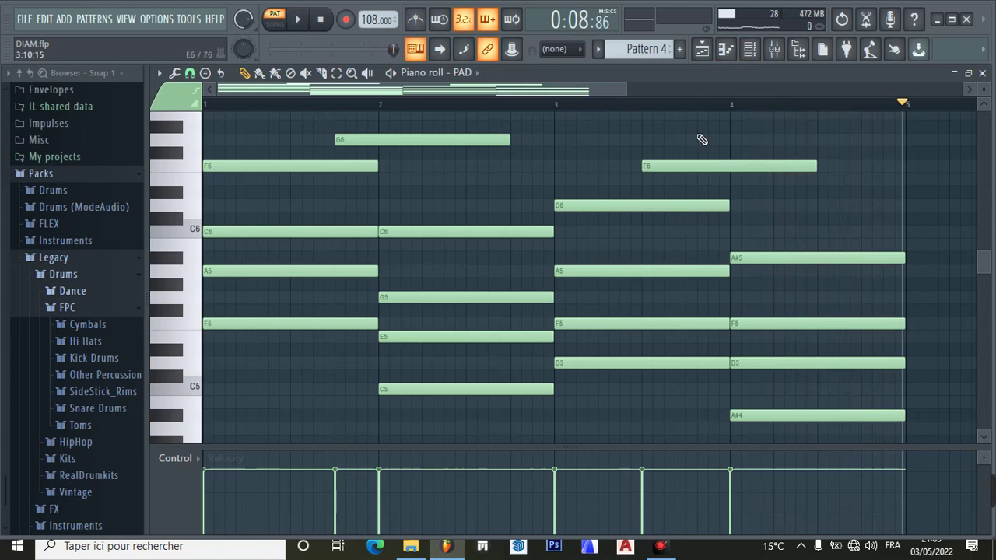
Solo the reFX Nexus #5 channel instead of the PAD, view its loaded preset, and close the instrument window.
{"action": "left_click", "coordinate": [749, 49]}
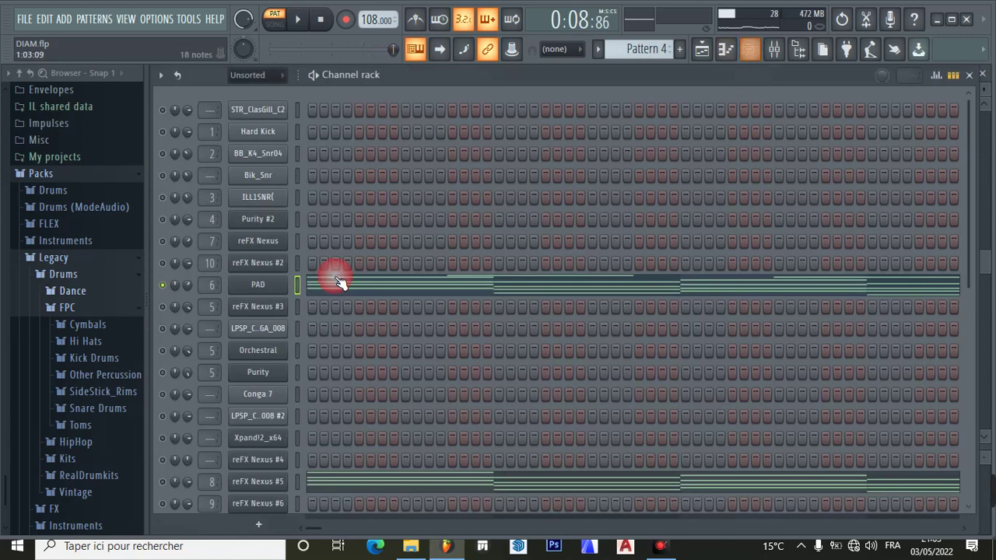
{"action": "right_click", "coordinate": [163, 487]}
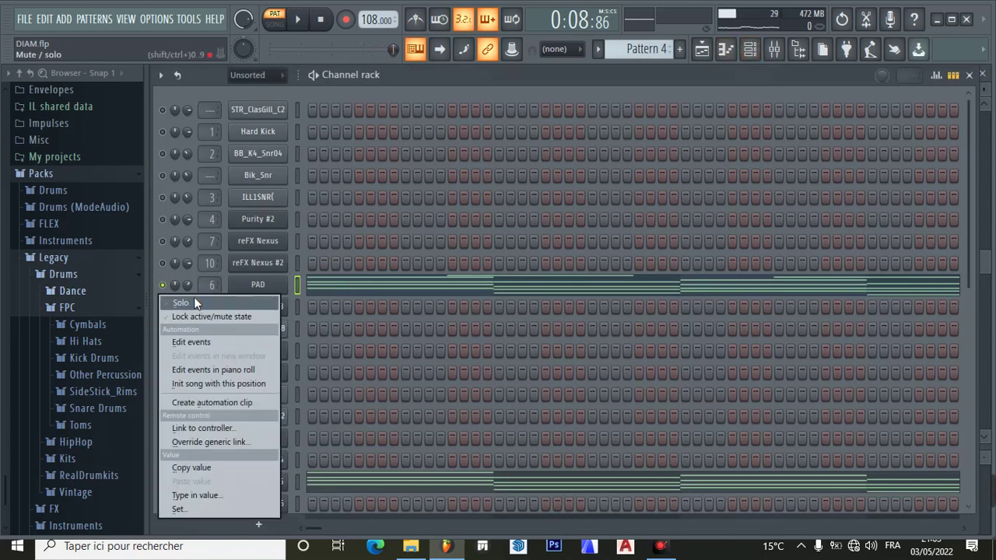
{"action": "left_click", "coordinate": [193, 297]}
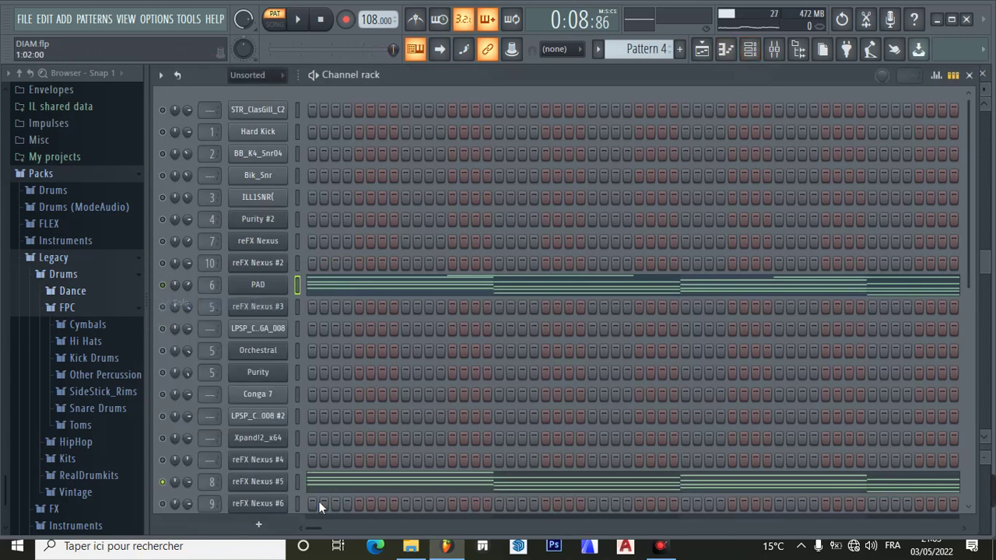
{"action": "left_click", "coordinate": [261, 482]}
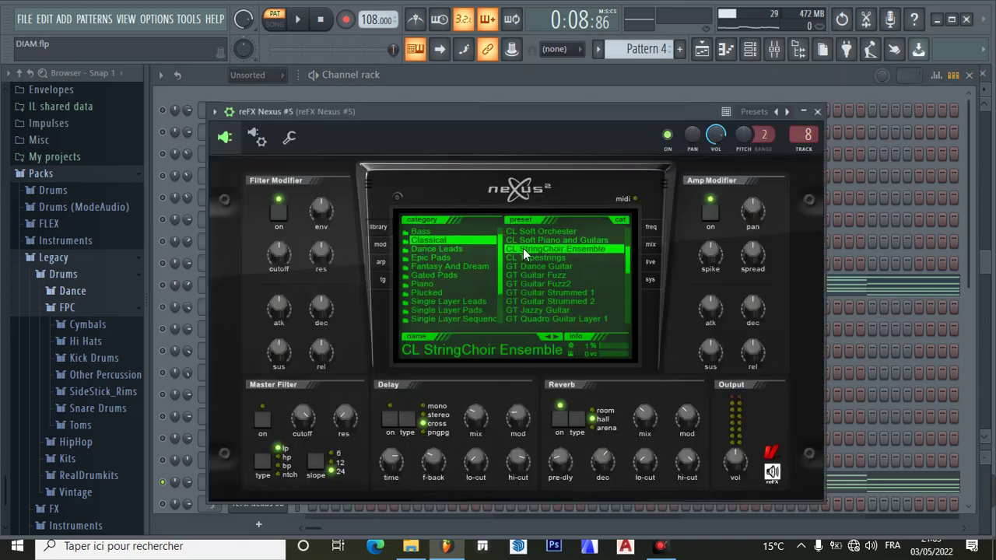
{"action": "left_click", "coordinate": [817, 112]}
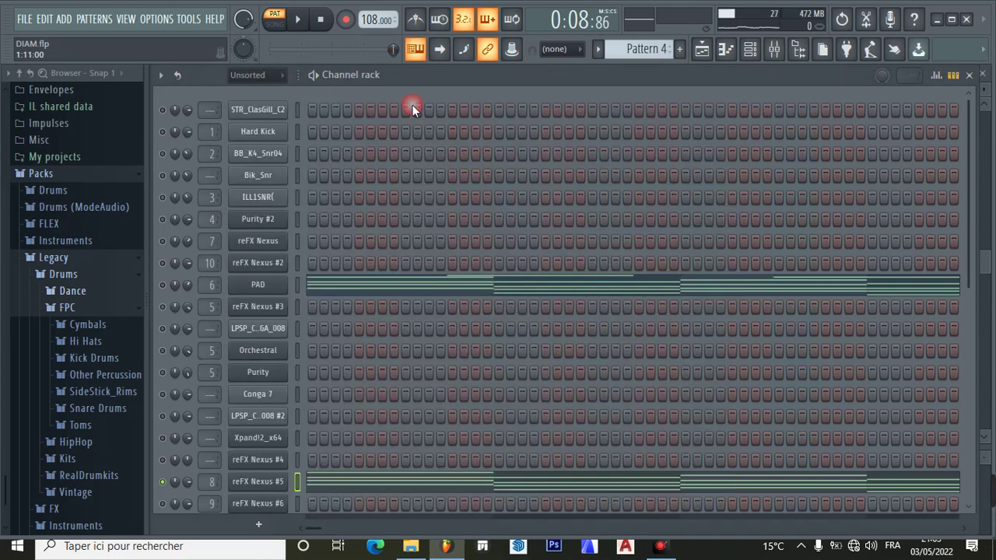
Play Pattern 4 with only reFX Nexus #5 while viewing its notes in the piano roll, and pause playback.
{"action": "left_click", "coordinate": [304, 21]}
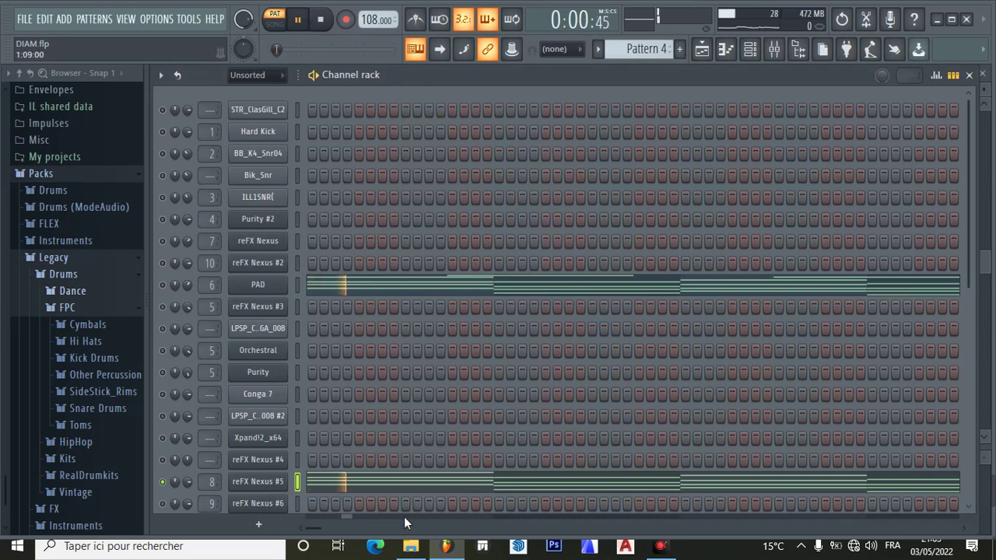
{"action": "left_click", "coordinate": [406, 484]}
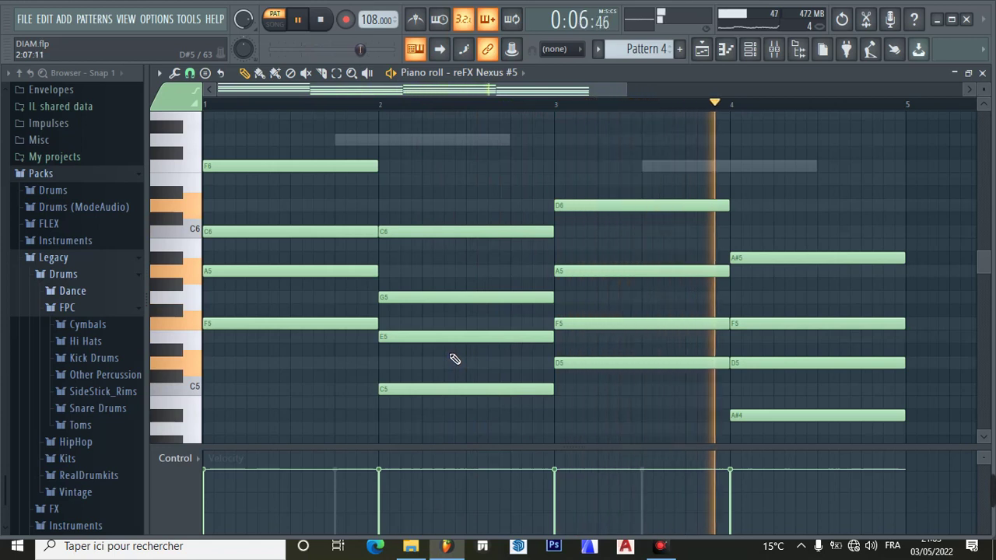
{"action": "left_click", "coordinate": [299, 21]}
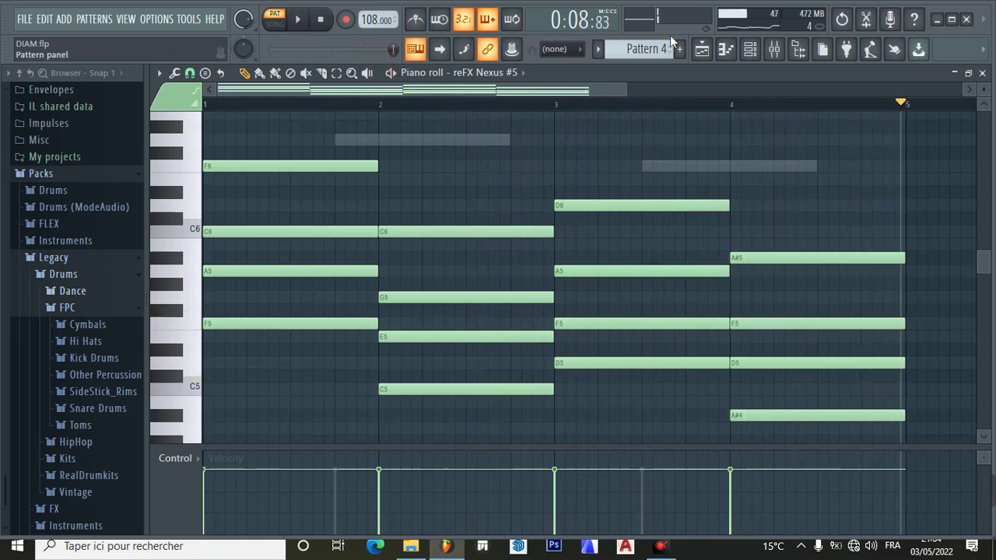
Turn off the reFX Nexus #5 solo, play Pattern 4 with all channels, and adjust the reFX Nexus #5 channel volume.
{"action": "left_click", "coordinate": [764, 49]}
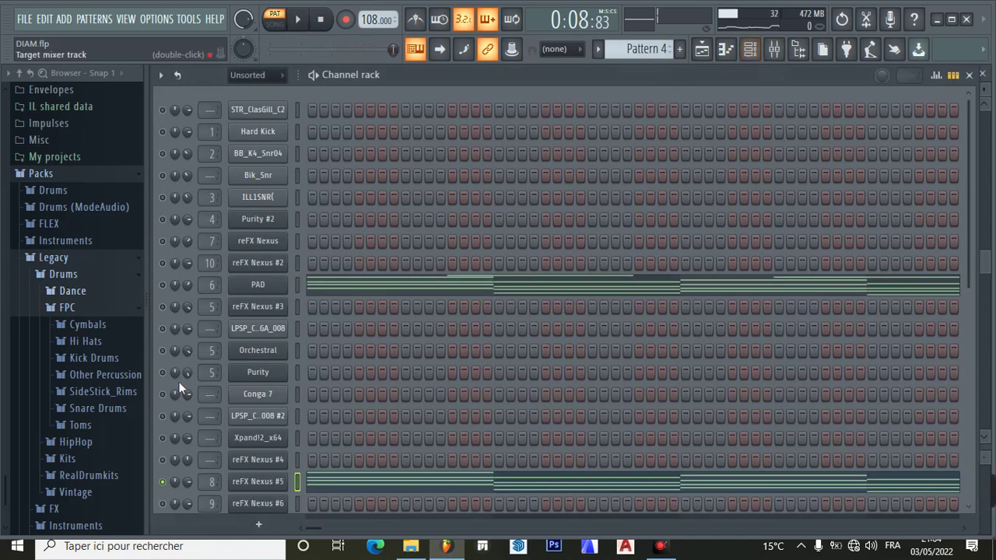
{"action": "right_click", "coordinate": [163, 482]}
{"action": "left_click", "coordinate": [182, 303]}
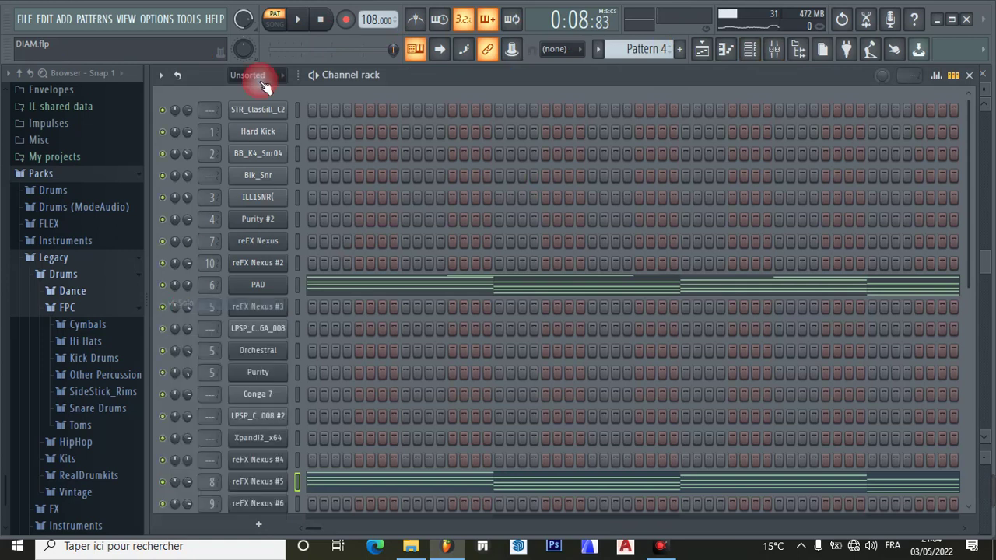
{"action": "left_click", "coordinate": [310, 20]}
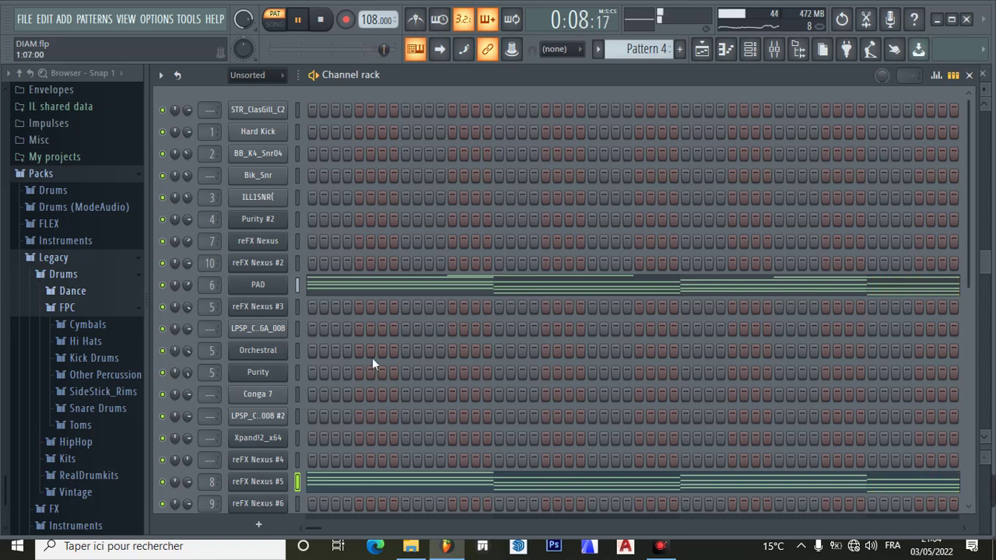
{"action": "left_click_drag", "start_coordinate": [188, 484], "coordinate": [188, 492]}
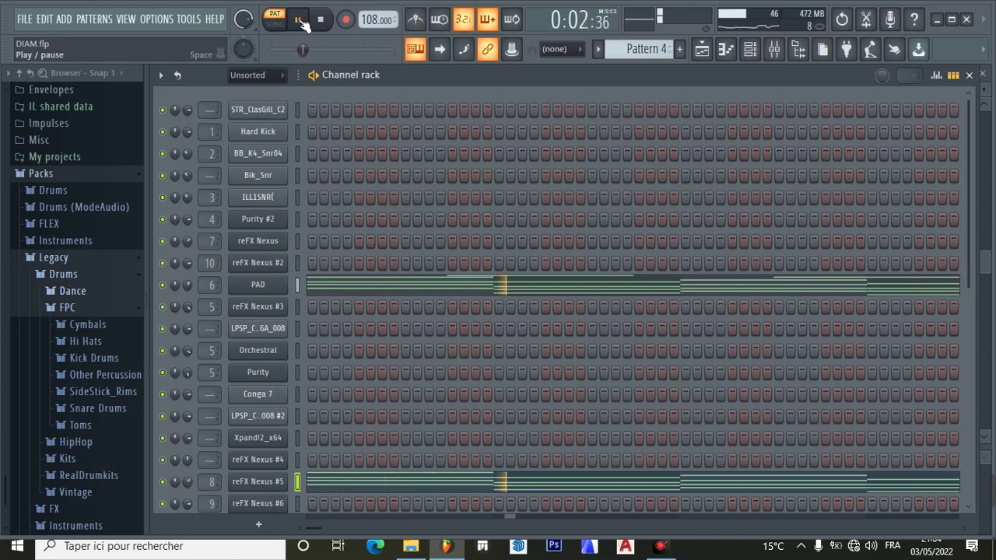
Select Pattern 5 in the playlist and show its channels in the channel rack.
{"action": "left_click", "coordinate": [701, 50]}
{"action": "left_click", "coordinate": [210, 220]}
{"action": "left_click", "coordinate": [750, 49]}
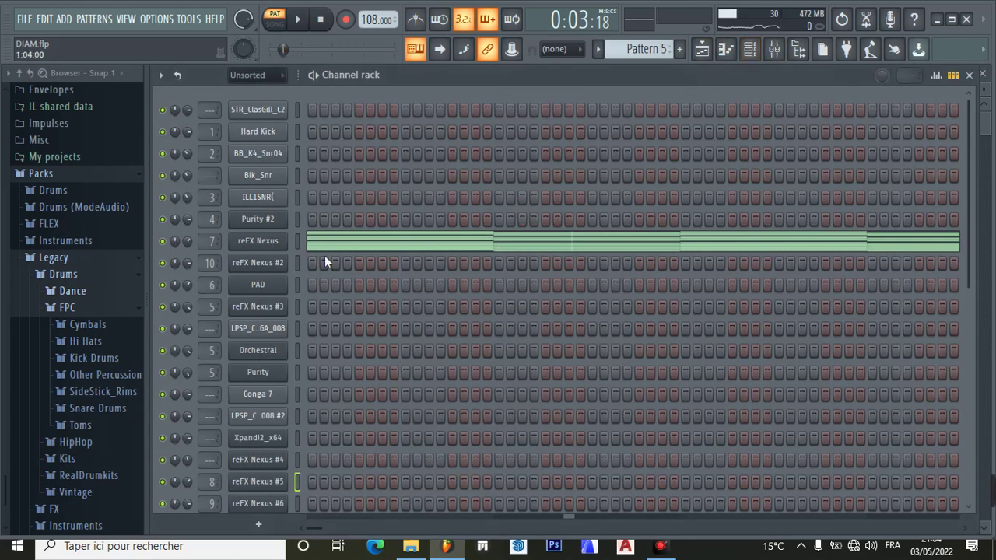
View the reFX Nexus channel's loaded piano preset, close its window, and open the channel's notes in the piano roll.
{"action": "left_click", "coordinate": [263, 242]}
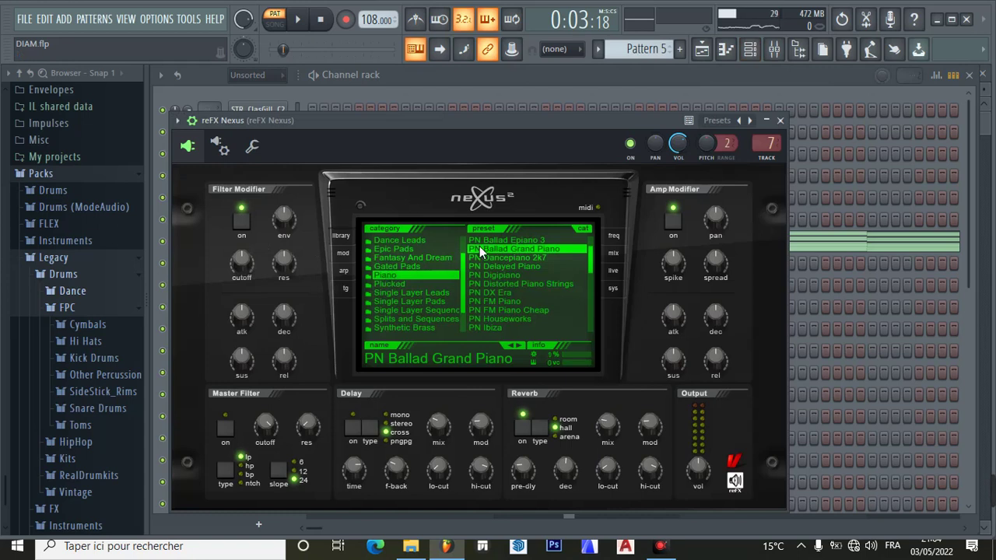
{"action": "left_click", "coordinate": [779, 122]}
{"action": "left_click", "coordinate": [342, 245]}
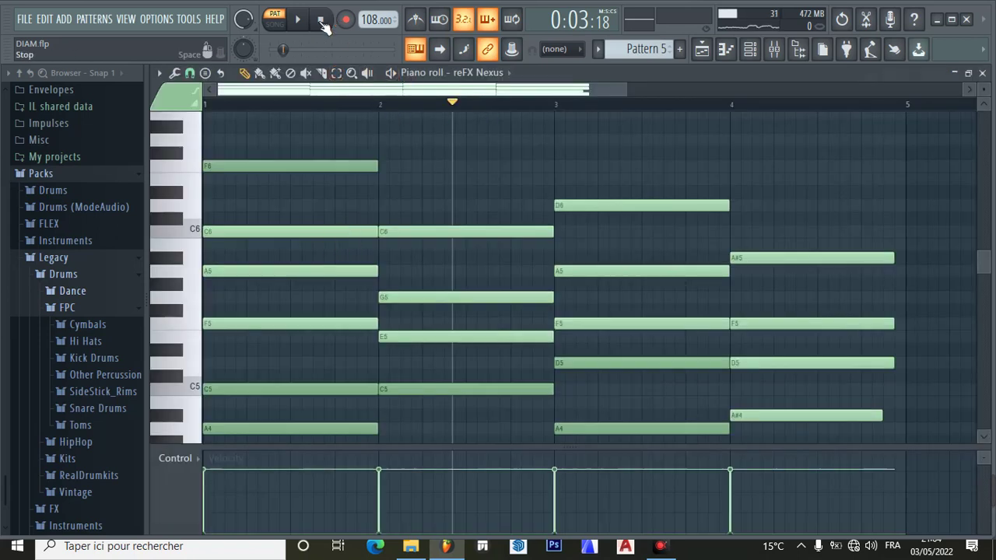
Play Pattern 5, select the main chord notes of each of the four bars in turn, and pause playback.
{"action": "left_click", "coordinate": [301, 20]}
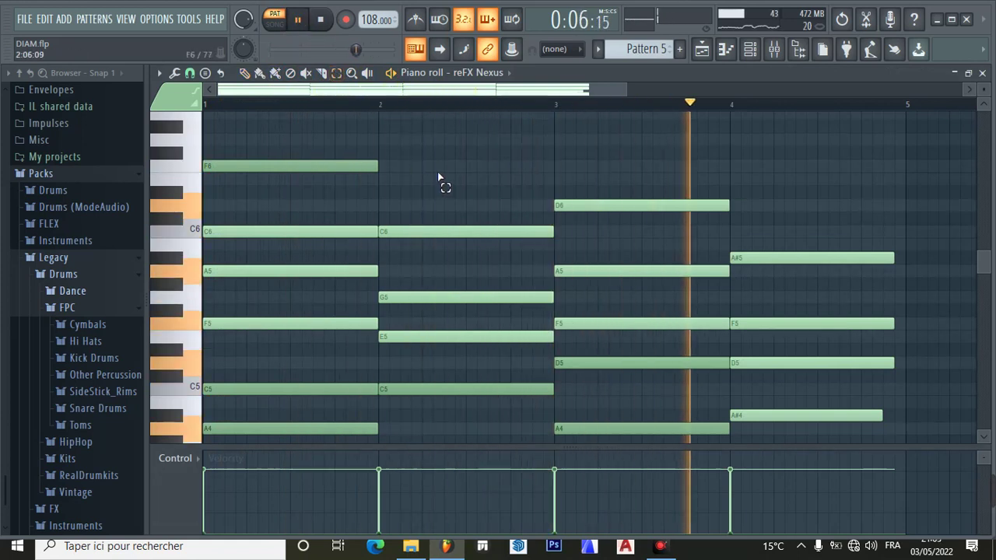
{"action": "left_click_drag", "start_coordinate": [313, 223], "coordinate": [309, 341]}
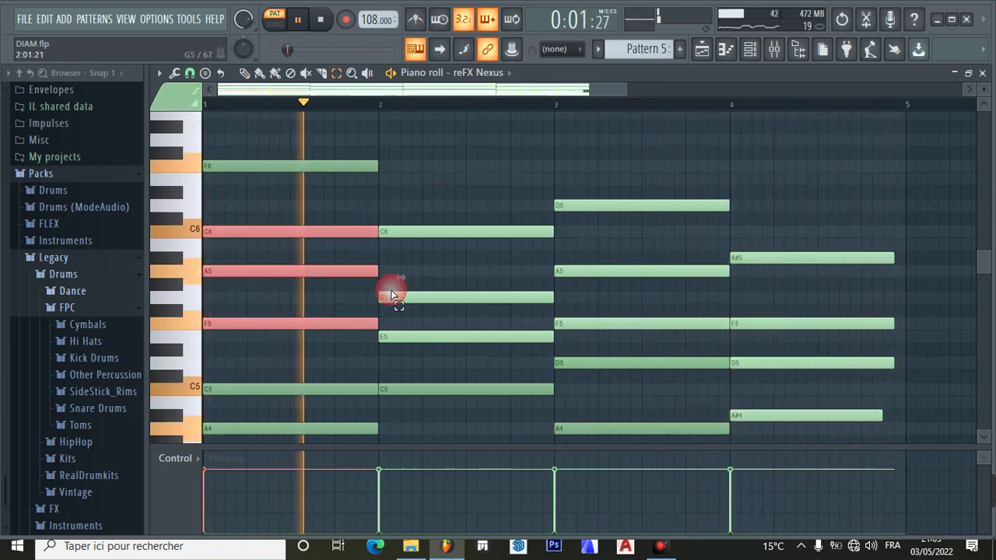
{"action": "left_click_drag", "start_coordinate": [434, 215], "coordinate": [439, 367]}
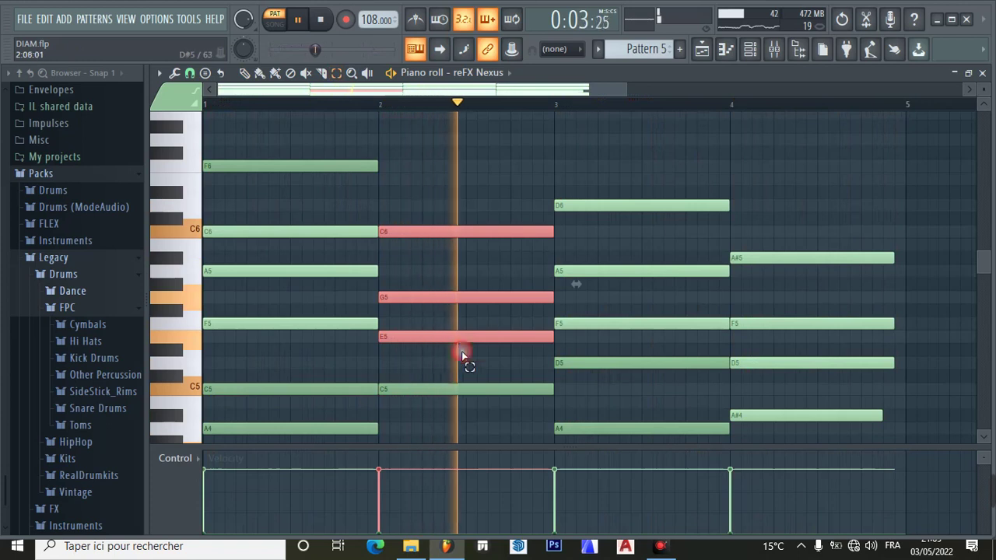
{"action": "left_click_drag", "start_coordinate": [593, 189], "coordinate": [601, 334]}
{"action": "left_click_drag", "start_coordinate": [802, 241], "coordinate": [802, 419]}
{"action": "left_click", "coordinate": [299, 21]}
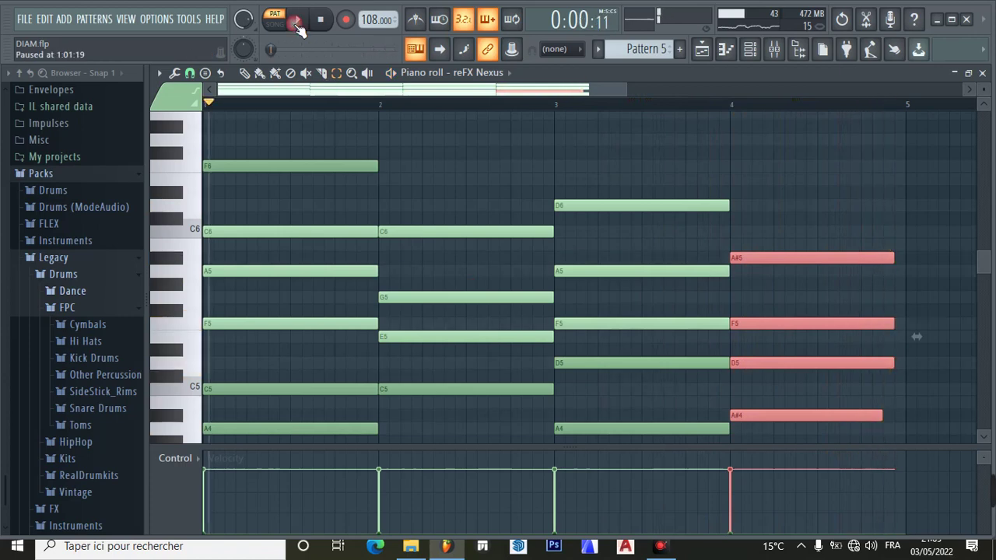
Select Pattern 6 in the playlist and open the reFX Nexus #3 instrument from its channels.
{"action": "left_click", "coordinate": [705, 51]}
{"action": "left_click", "coordinate": [186, 238]}
{"action": "left_click", "coordinate": [749, 49]}
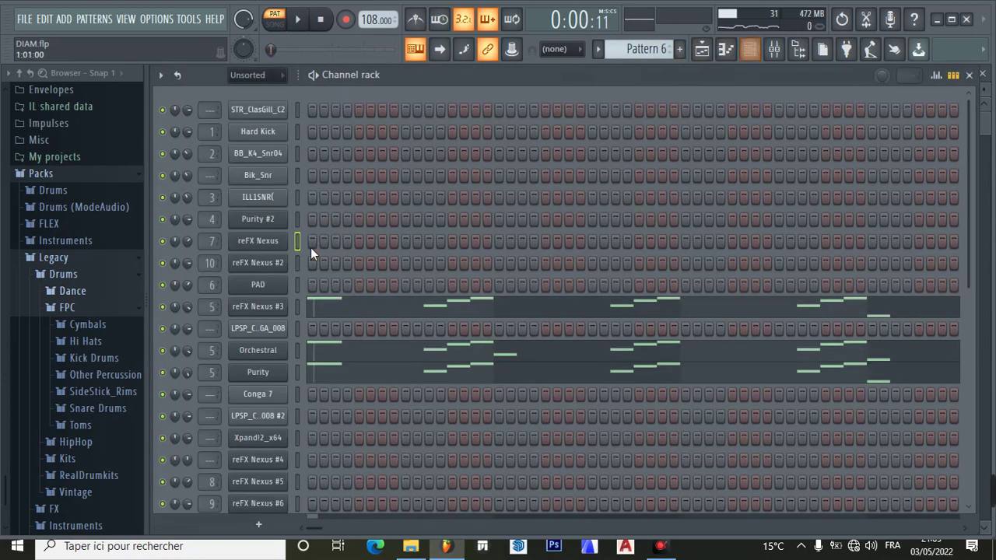
{"action": "left_click", "coordinate": [256, 308]}
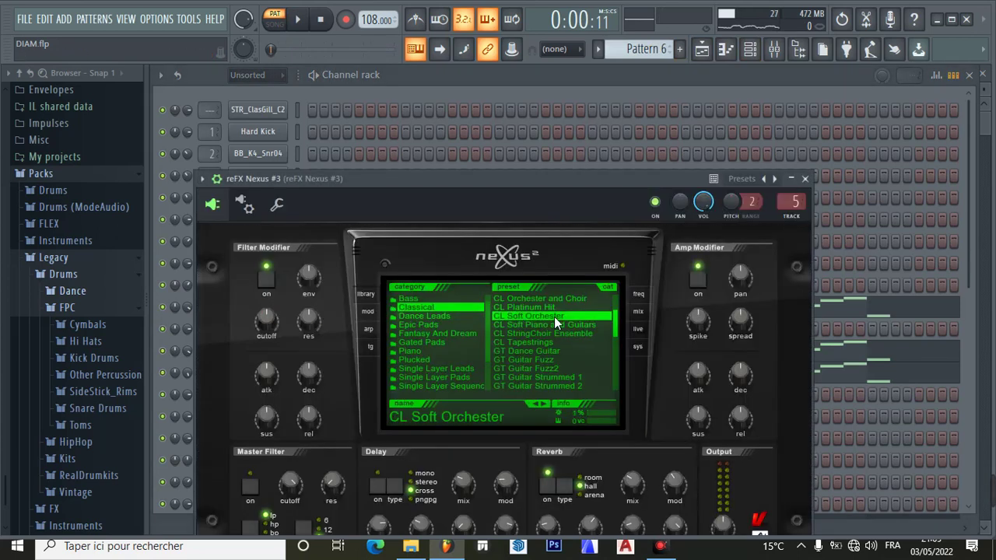
Close the instrument window, solo reFX Nexus #3, play Pattern 6 while viewing the channel's notes in the piano roll, and stop playback.
{"action": "left_click", "coordinate": [806, 179]}
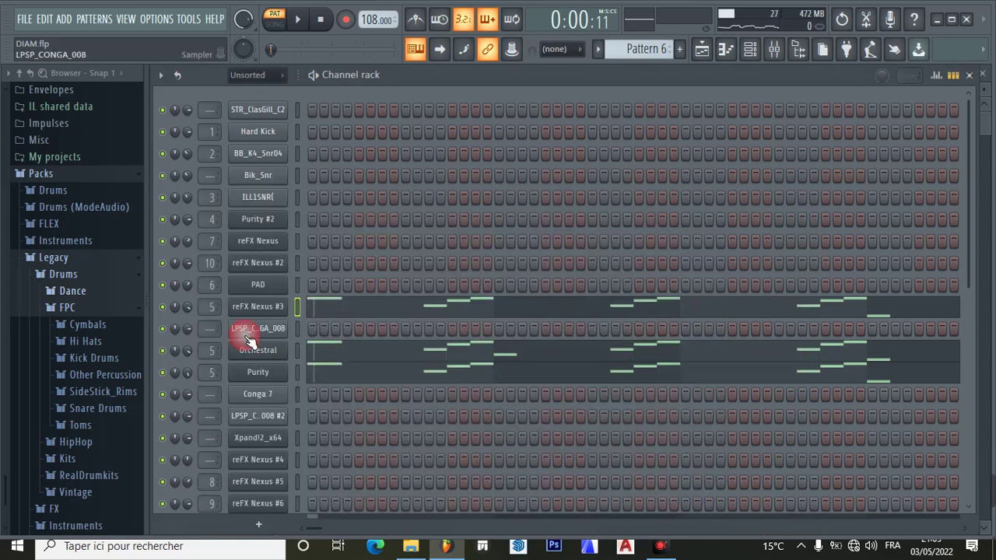
{"action": "right_click", "coordinate": [162, 307]}
{"action": "left_click", "coordinate": [185, 299]}
{"action": "key", "text": "space"}
{"action": "left_click", "coordinate": [420, 308]}
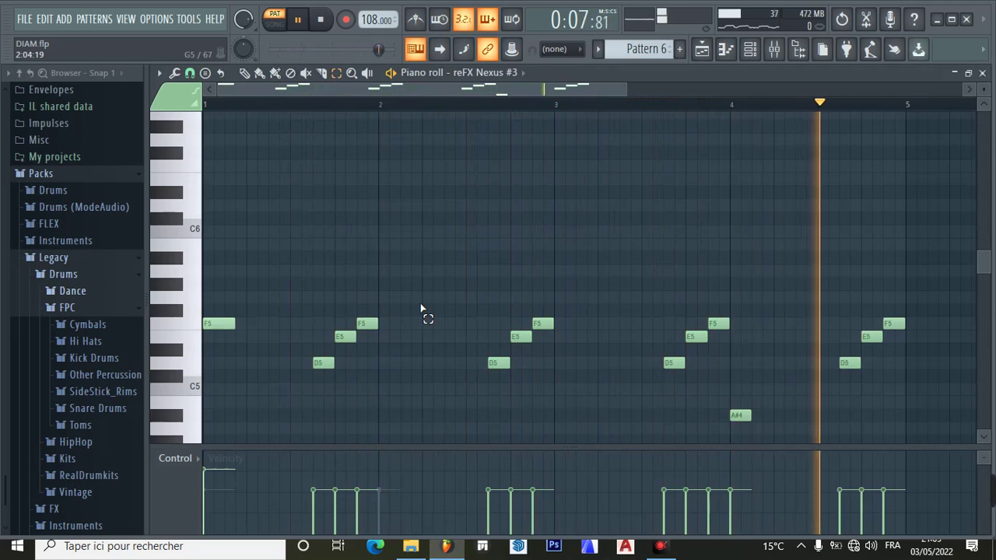
{"action": "left_click", "coordinate": [296, 21]}
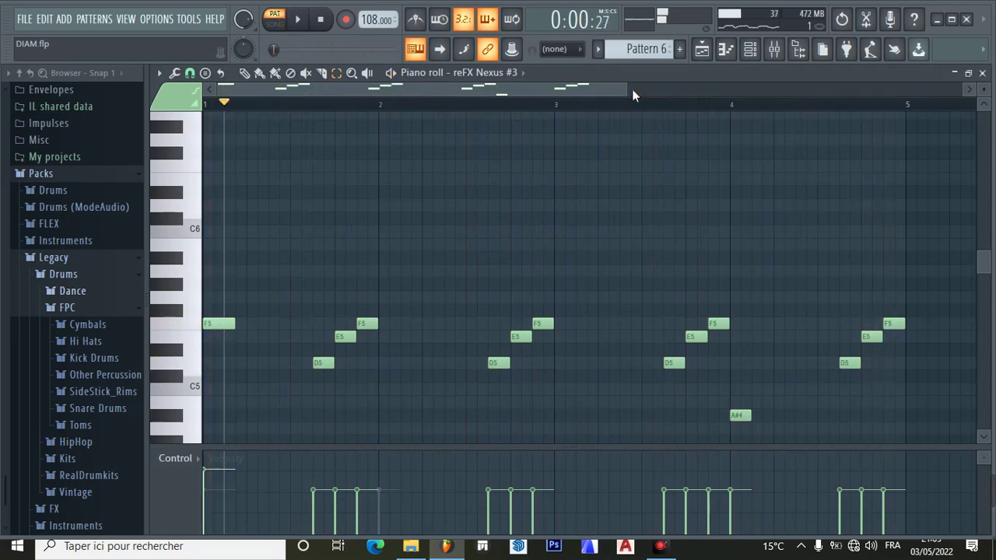
Return to the channel rack, solo the Orchestral channel, and open its instrument.
{"action": "left_click", "coordinate": [749, 52]}
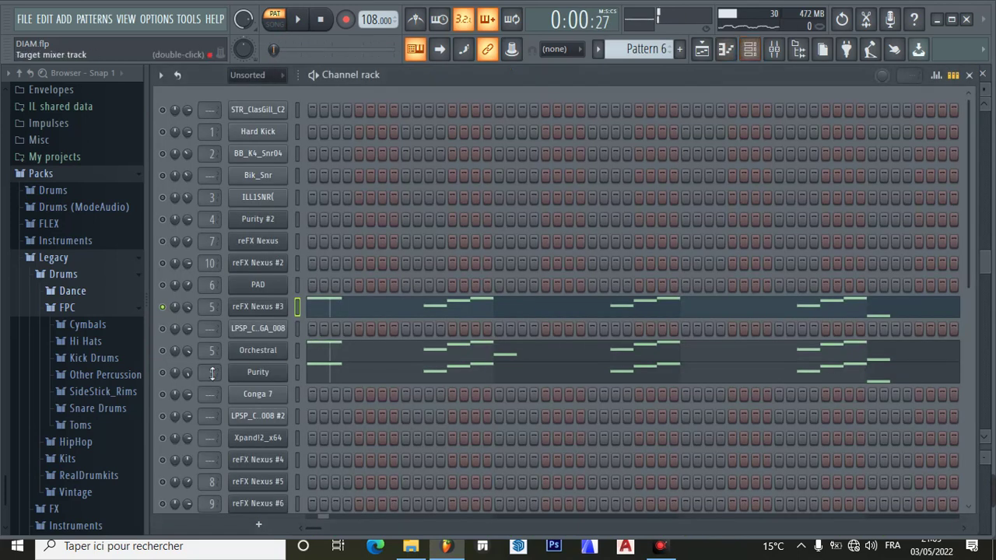
{"action": "right_click", "coordinate": [168, 355]}
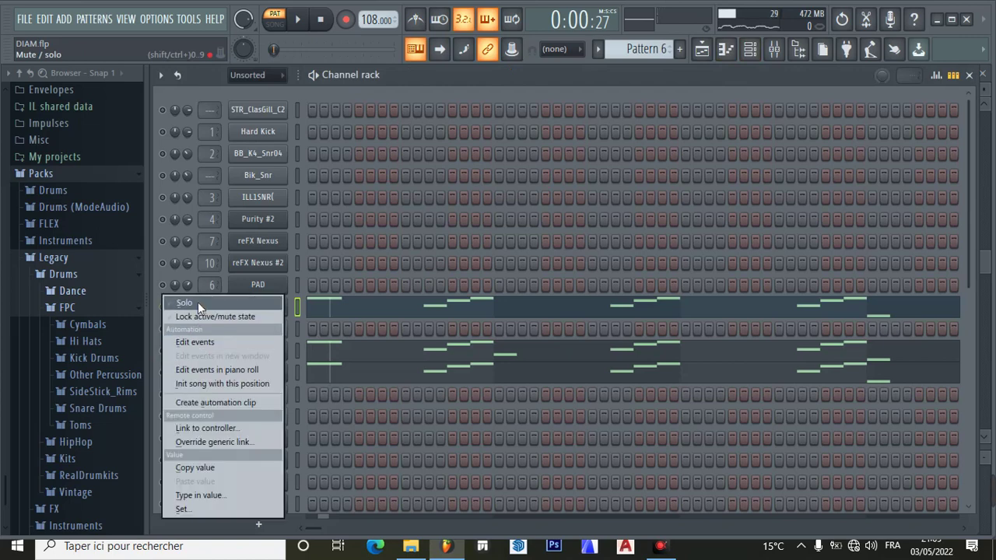
{"action": "left_click", "coordinate": [198, 302]}
{"action": "left_click", "coordinate": [244, 352]}
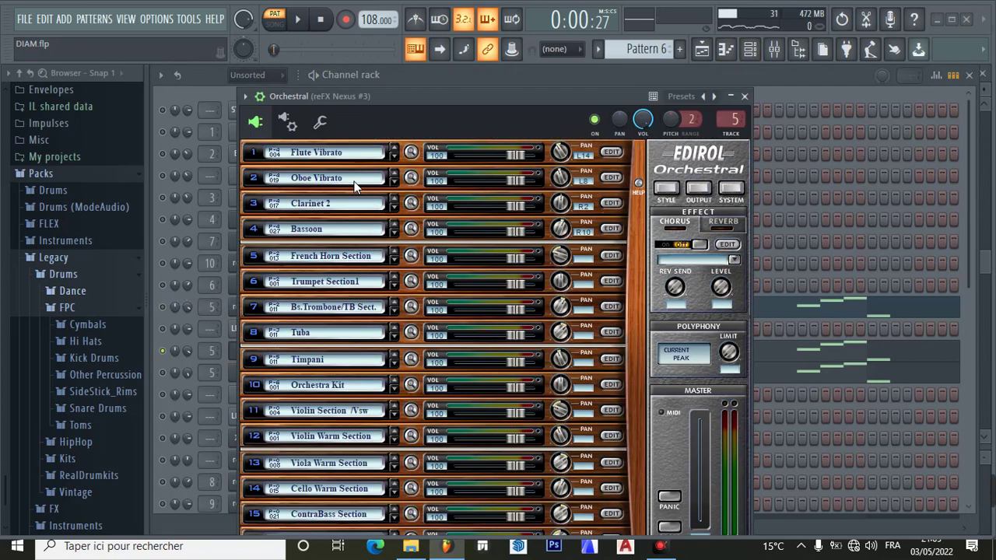
Set the first part of the Orchestral instrument to the string section patch P-0 022 ContraBassesSpiccato and close the window.
{"action": "left_click", "coordinate": [356, 152]}
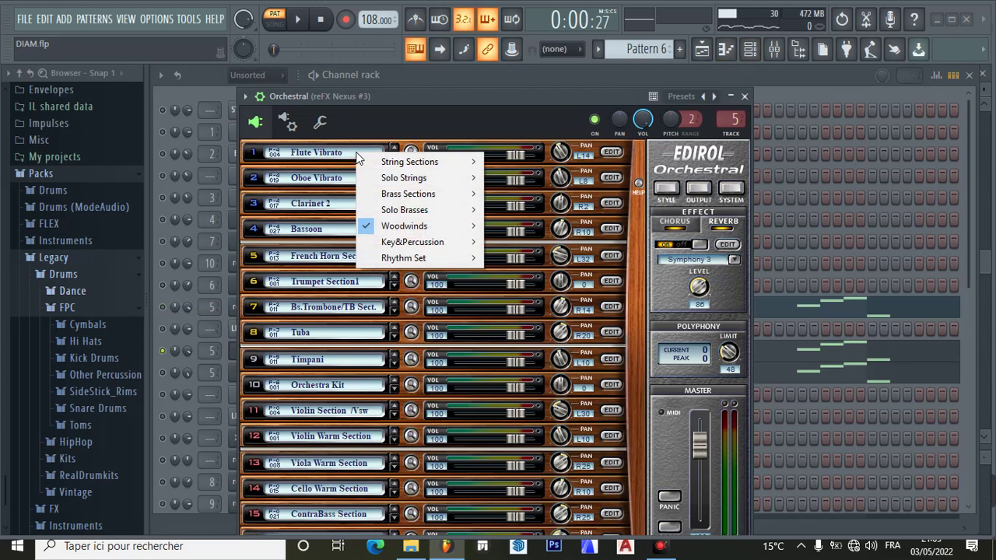
{"action": "mouse_move", "coordinate": [412, 213]}
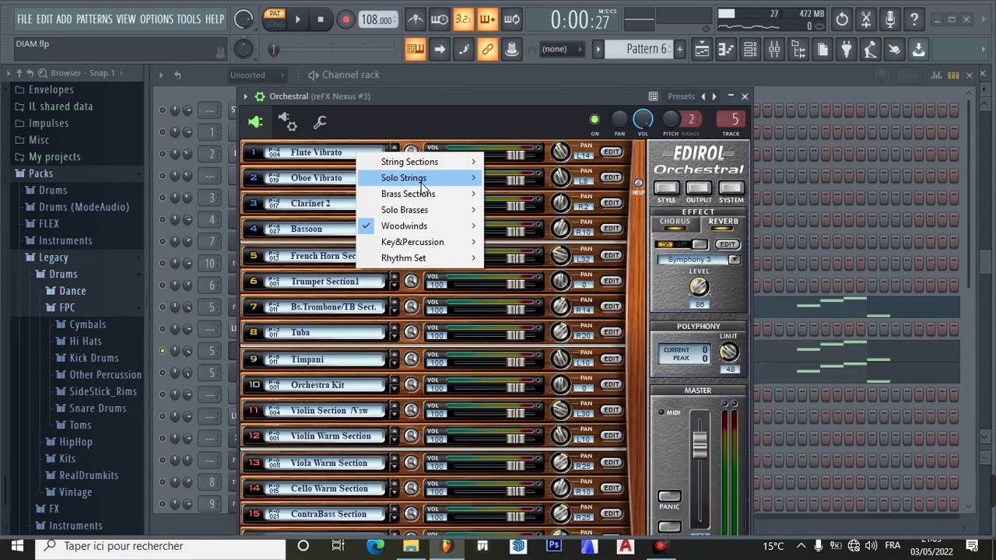
{"action": "mouse_move", "coordinate": [416, 164]}
{"action": "mouse_move", "coordinate": [533, 207]}
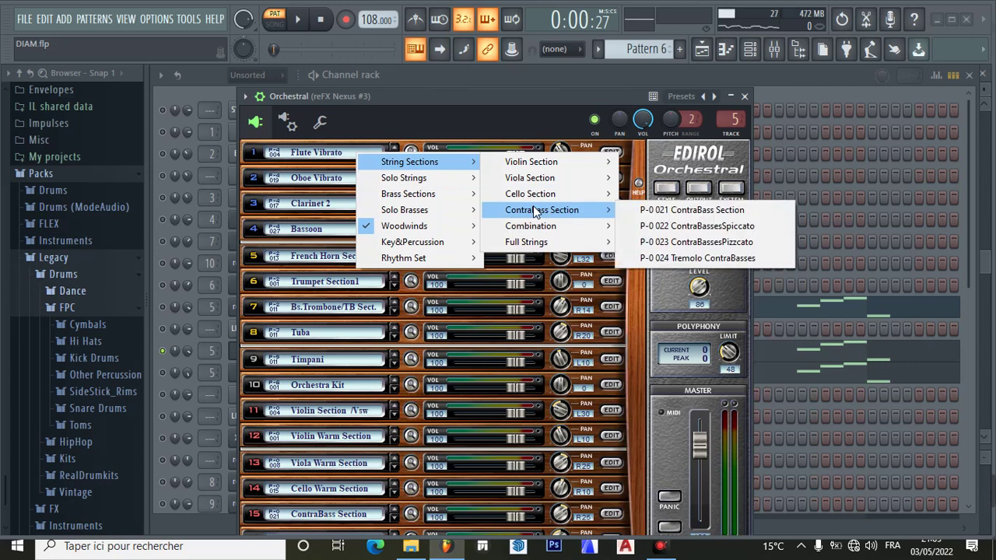
{"action": "left_click", "coordinate": [687, 229]}
{"action": "left_click", "coordinate": [744, 96]}
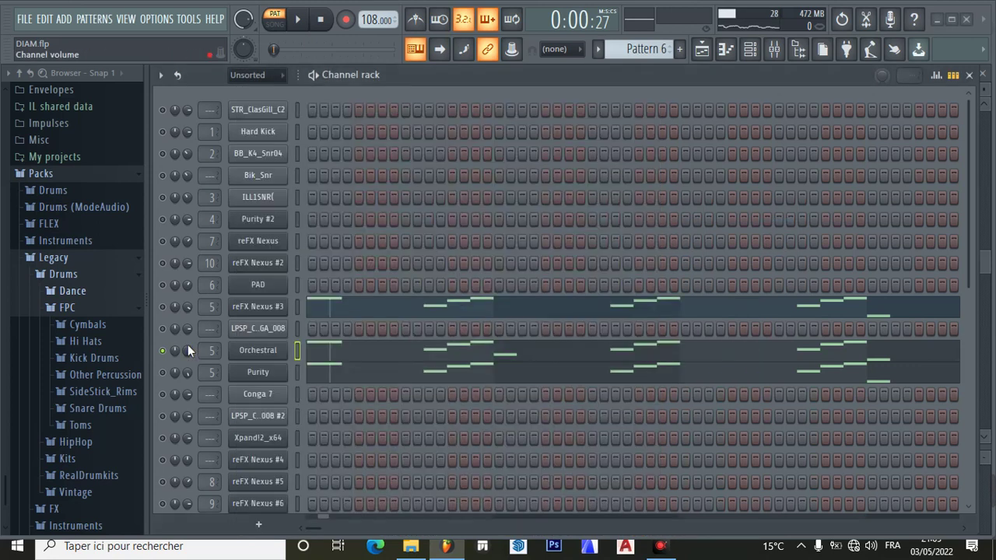
Turn off solo on Orchestral, play Pattern 6, and mute the reFX Nexus #3 and Purity channels.
{"action": "right_click", "coordinate": [164, 354]}
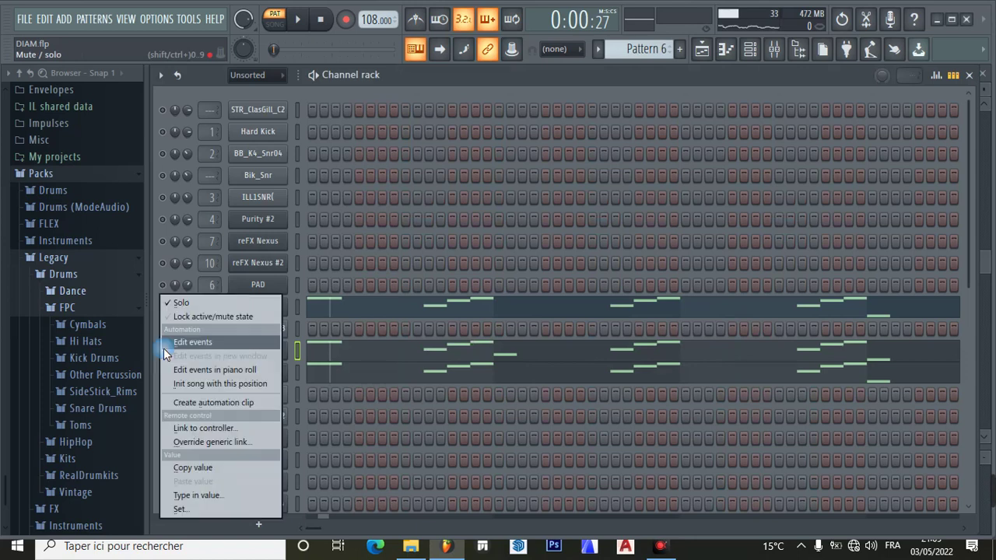
{"action": "left_click", "coordinate": [185, 305]}
{"action": "left_click", "coordinate": [304, 19]}
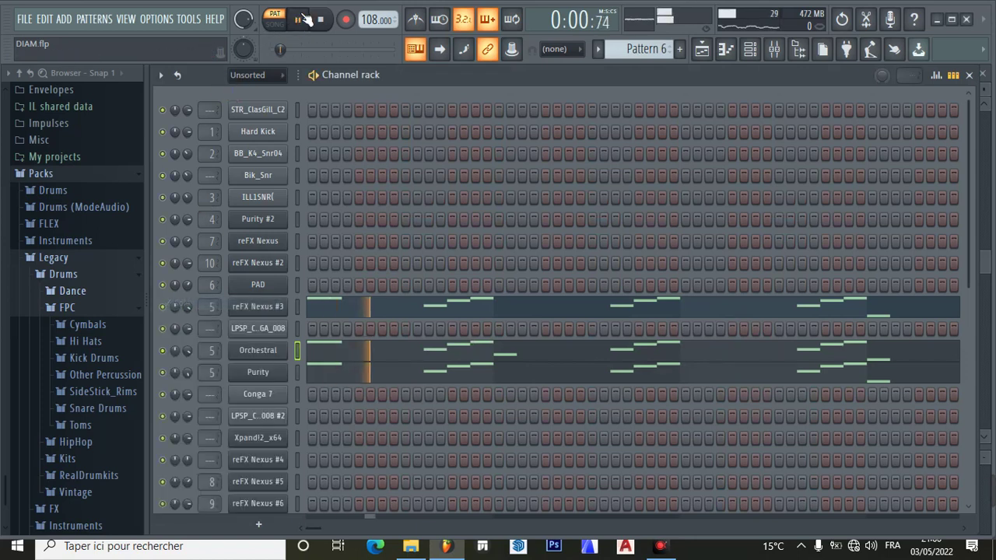
{"action": "left_click", "coordinate": [163, 306]}
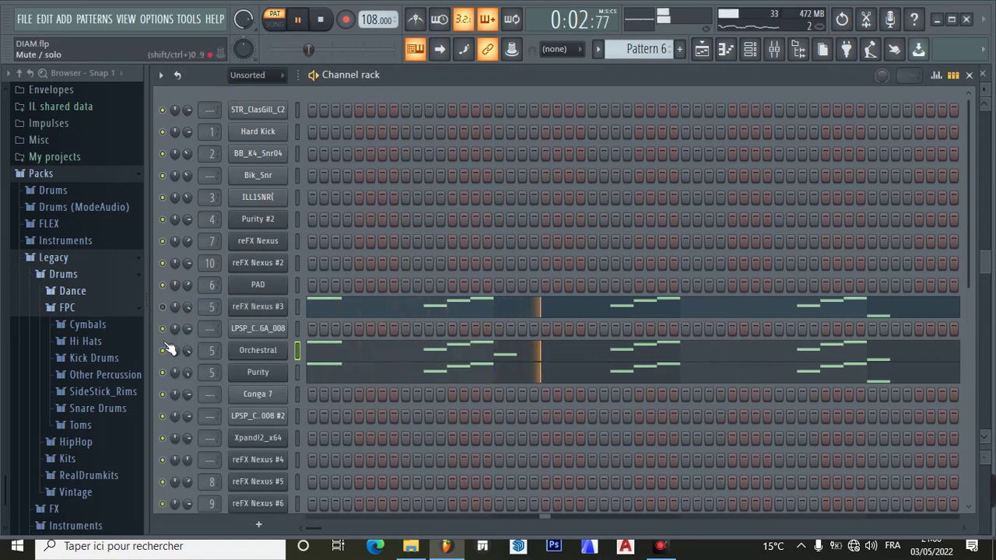
{"action": "left_click", "coordinate": [163, 373]}
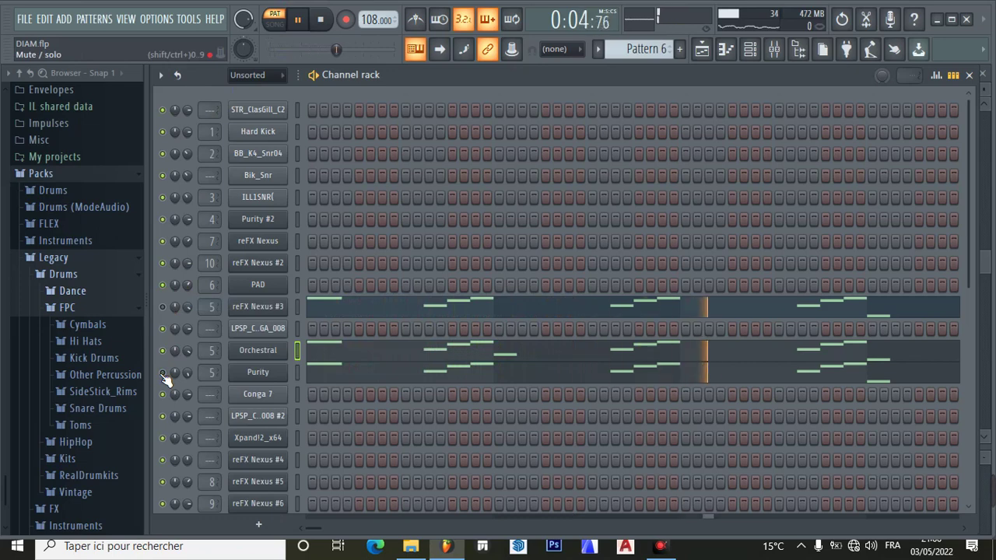
Set the first Orchestral part to the brass combination patch P-2 010 Bass Trombone&Tuba, close the instrument, and pause playback.
{"action": "left_click", "coordinate": [267, 351]}
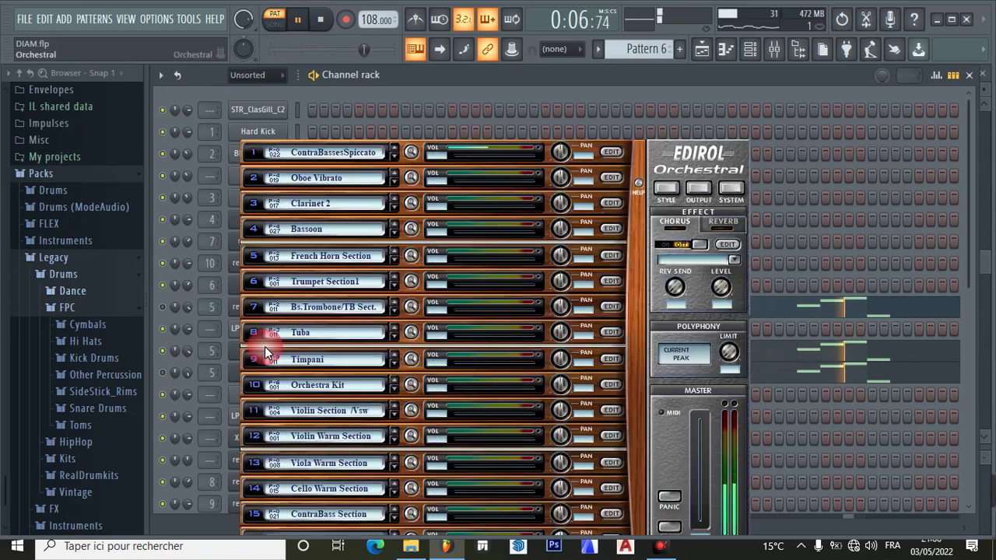
{"action": "left_click", "coordinate": [348, 153]}
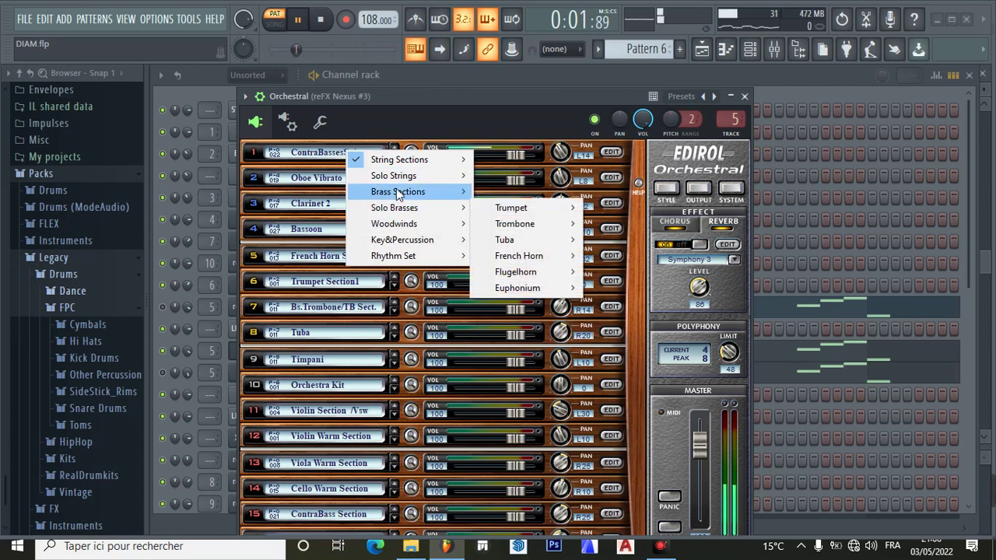
{"action": "mouse_move", "coordinate": [397, 192]}
{"action": "mouse_move", "coordinate": [513, 214]}
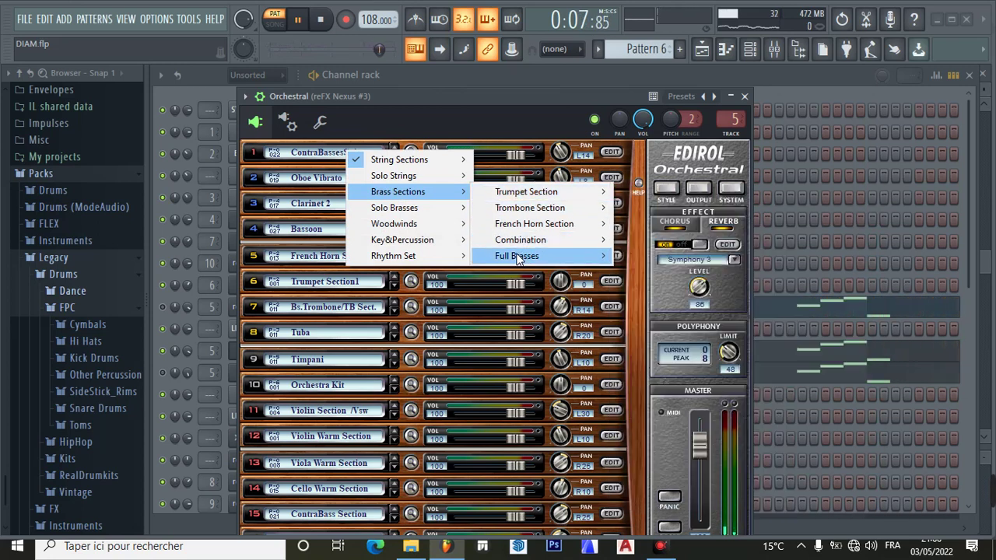
{"action": "mouse_move", "coordinate": [520, 241]}
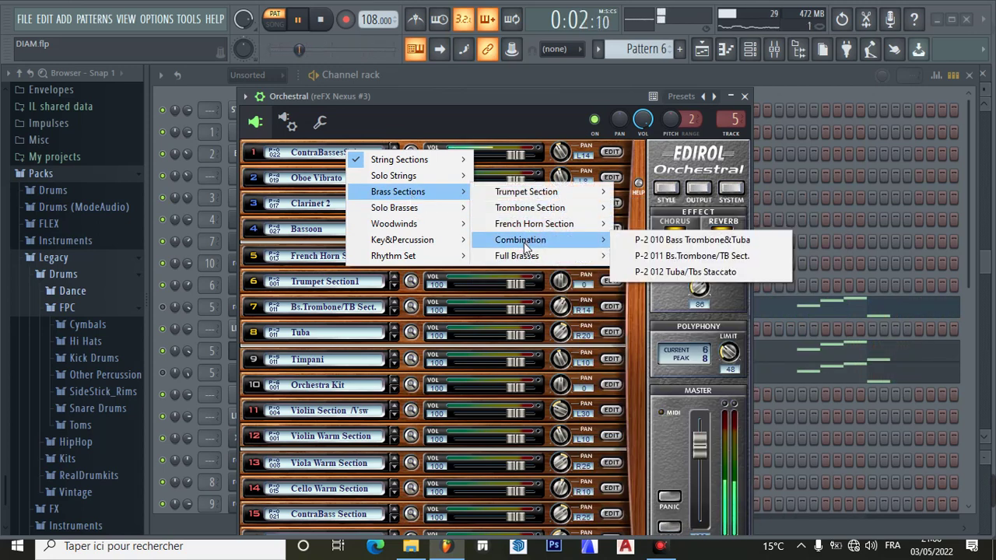
{"action": "left_click", "coordinate": [656, 240]}
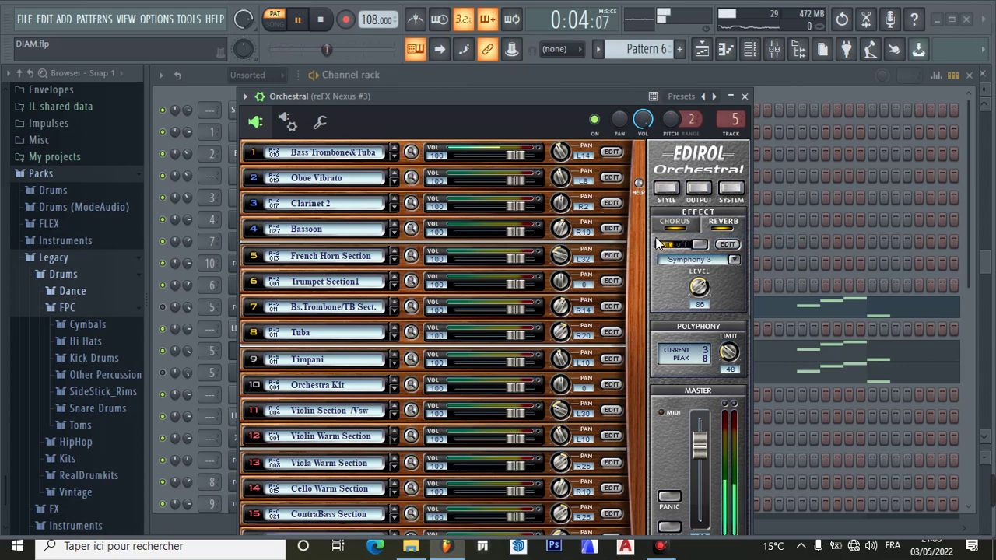
{"action": "left_click", "coordinate": [745, 97]}
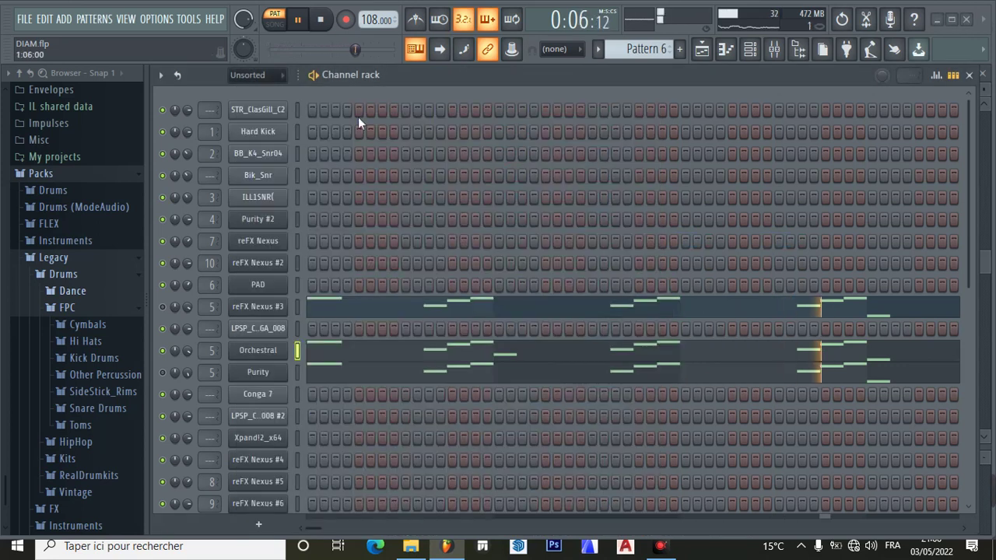
{"action": "left_click", "coordinate": [297, 21]}
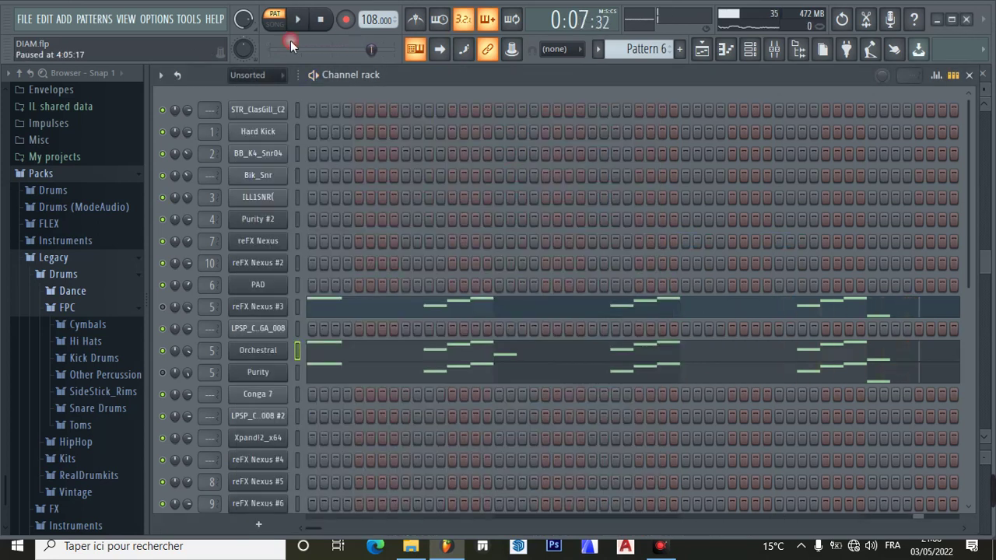
Solo the Purity channel, view the brass preset loaded in its instrument, and close the window.
{"action": "right_click", "coordinate": [167, 376]}
{"action": "left_click", "coordinate": [184, 304]}
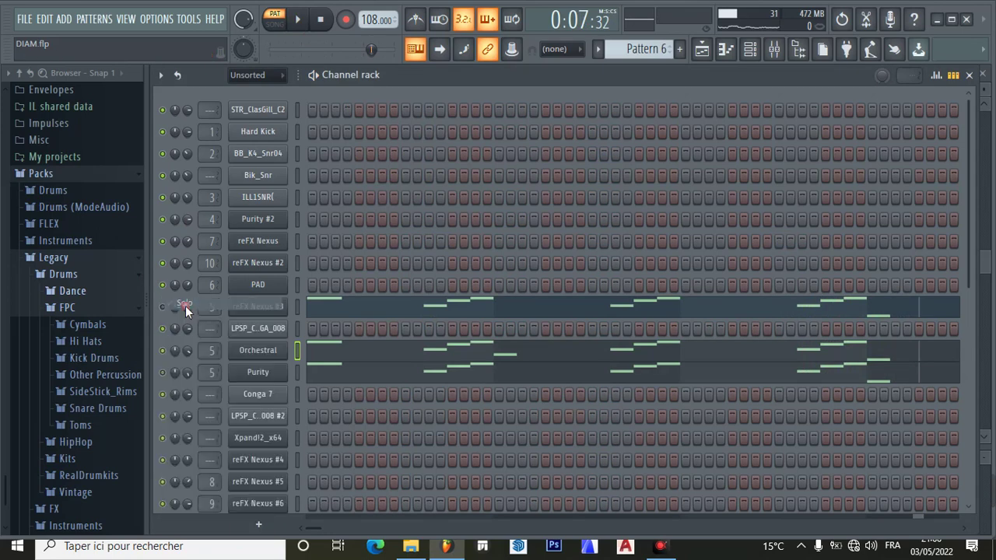
{"action": "left_click", "coordinate": [255, 377]}
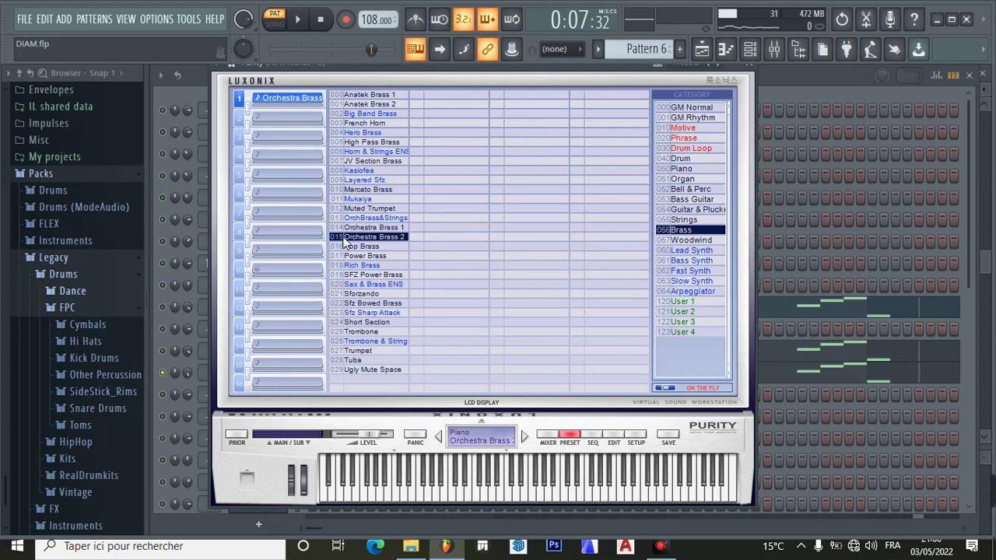
{"action": "left_click", "coordinate": [750, 70]}
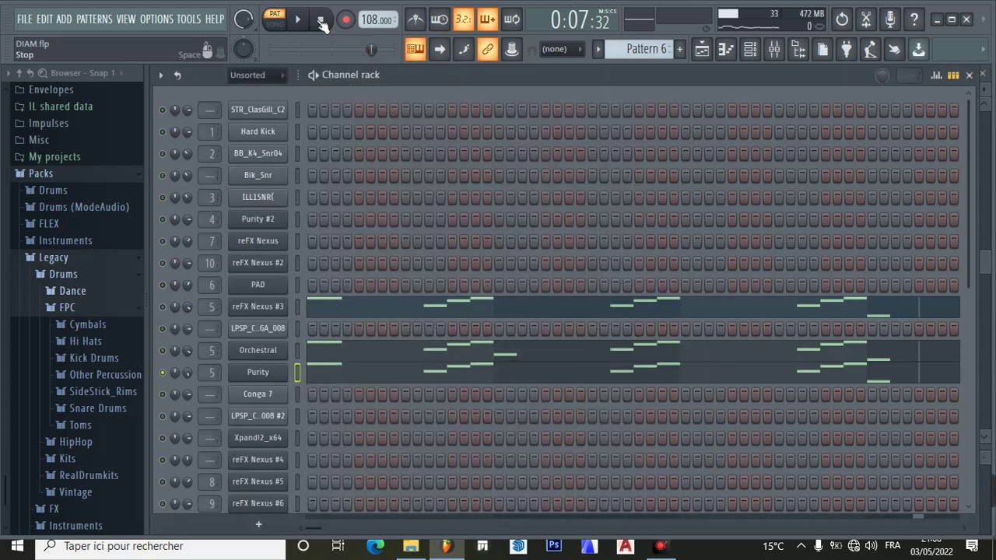
Play the soloed Purity channel from the start, examine its notes in the piano roll, and pause playback.
{"action": "left_click", "coordinate": [322, 23]}
{"action": "left_click", "coordinate": [300, 23]}
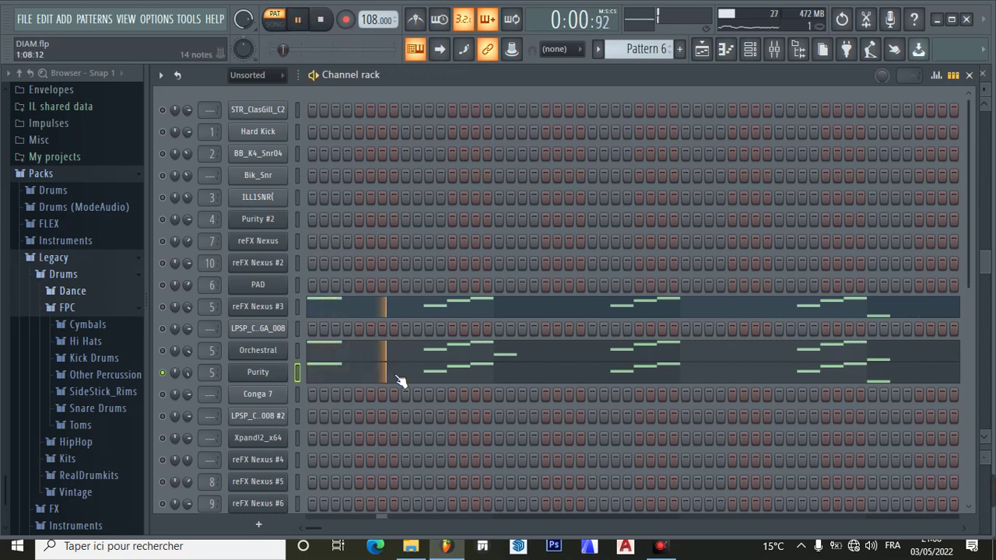
{"action": "left_click", "coordinate": [398, 378]}
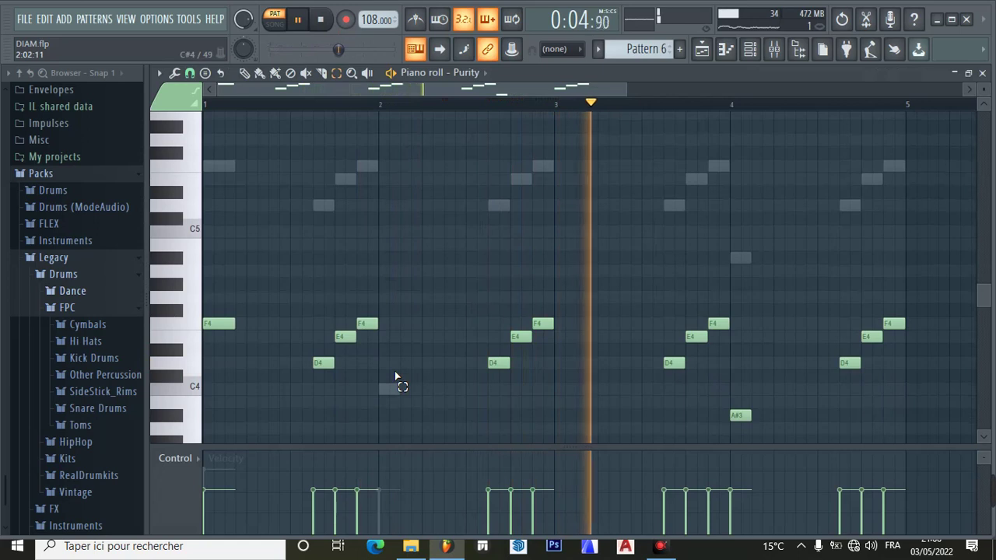
{"action": "scroll", "coordinate": [395, 378], "scroll_direction": "down", "scroll_amount": 1}
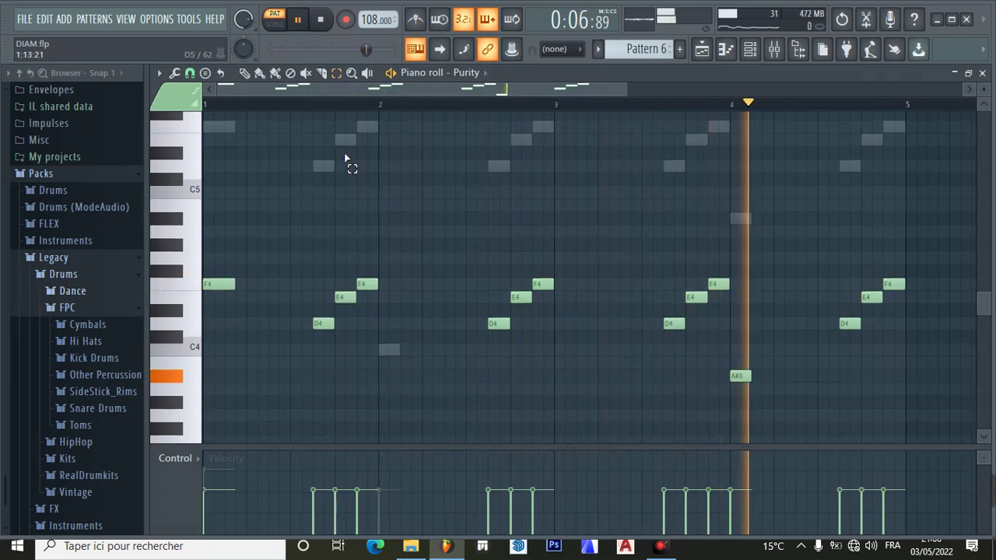
{"action": "left_click", "coordinate": [299, 21]}
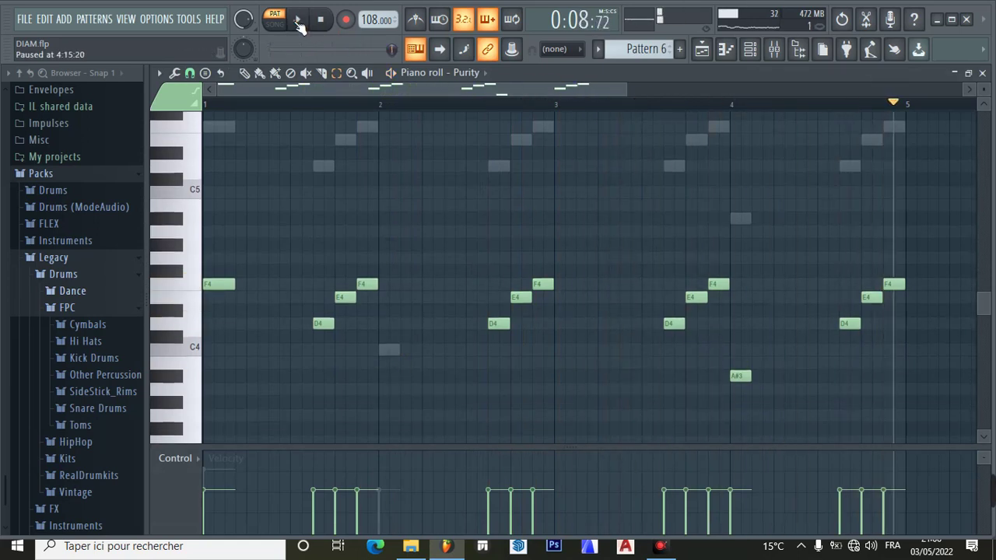
Return to the channel rack, turn off solo on Purity, and audition all Pattern 6 channels together before stopping playback.
{"action": "left_click", "coordinate": [705, 50]}
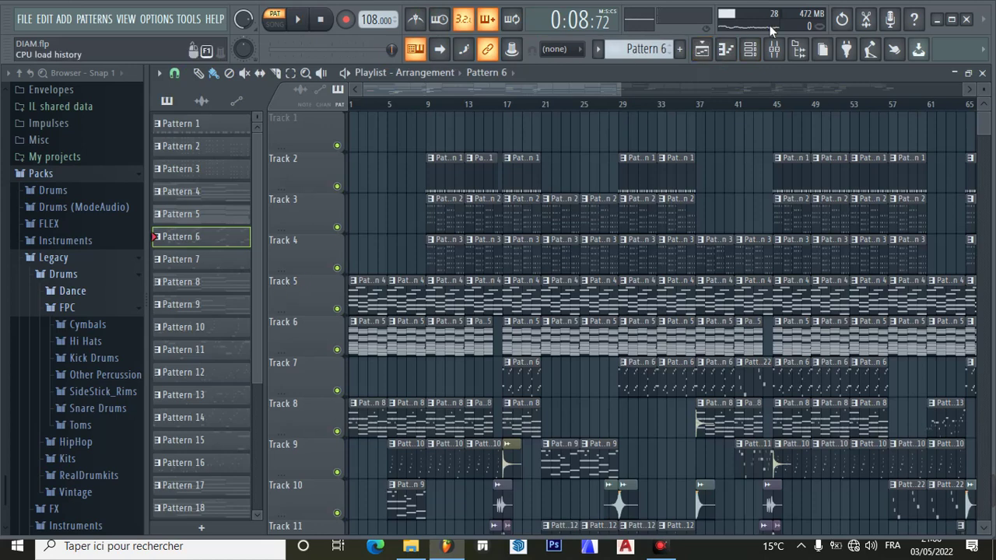
{"action": "left_click", "coordinate": [750, 49]}
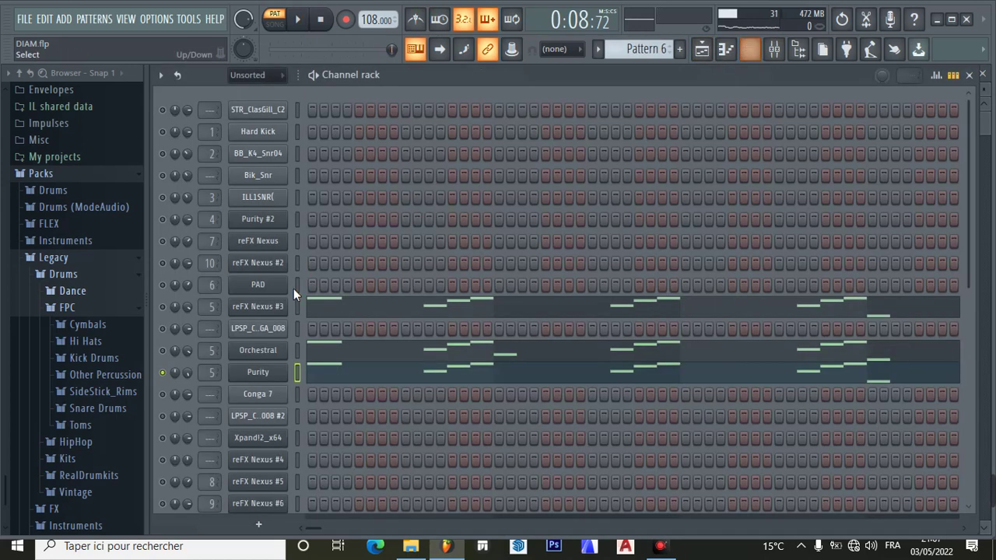
{"action": "right_click", "coordinate": [163, 374]}
{"action": "left_click", "coordinate": [177, 303]}
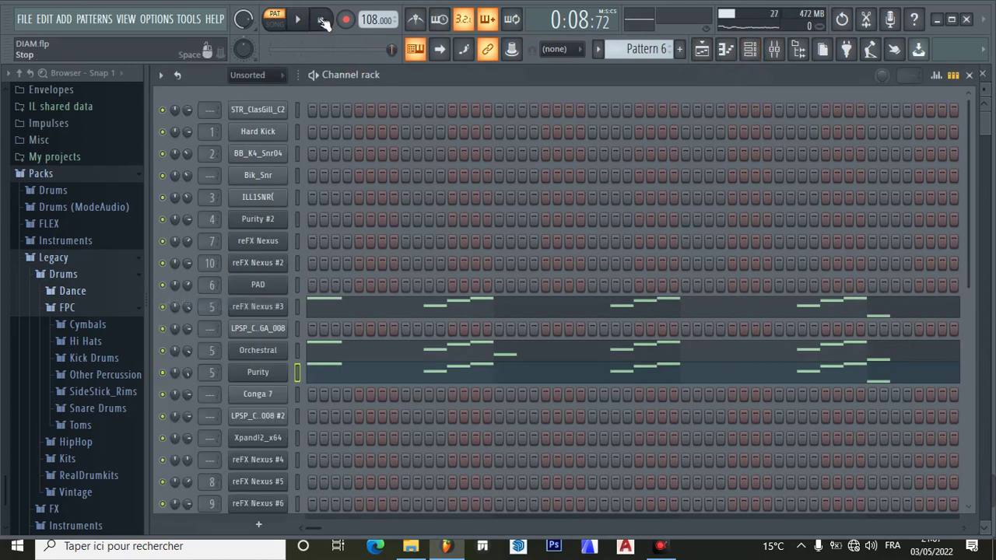
{"action": "left_click", "coordinate": [297, 20]}
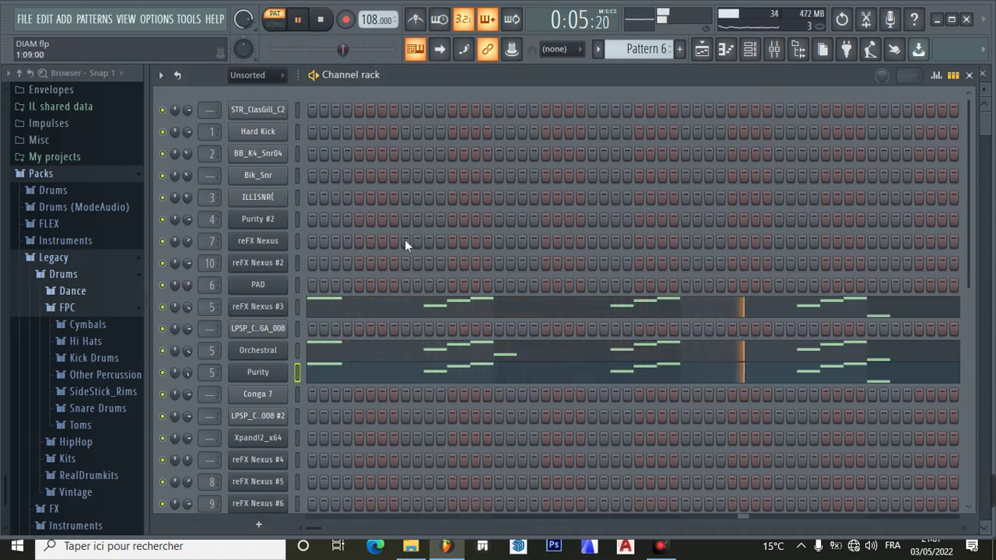
{"action": "left_click", "coordinate": [304, 23]}
Select Pattern 7 in the playlist and show its channels in the channel rack.
{"action": "left_click", "coordinate": [702, 49]}
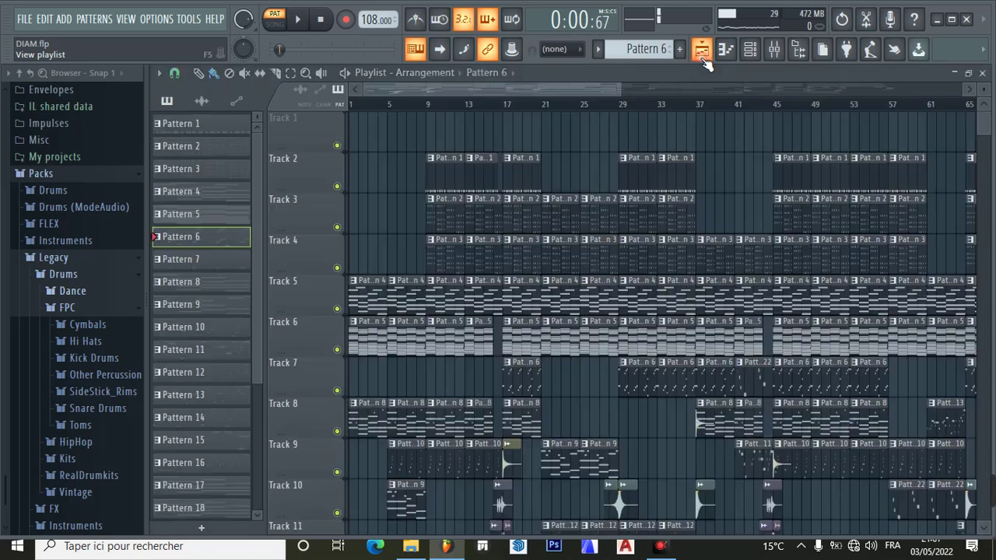
{"action": "left_click", "coordinate": [215, 260]}
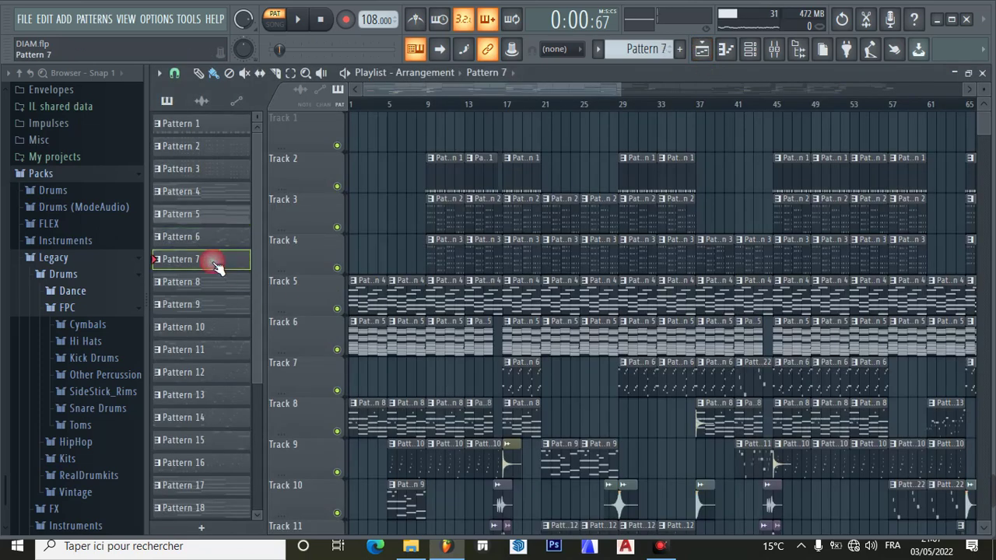
{"action": "left_click", "coordinate": [750, 49]}
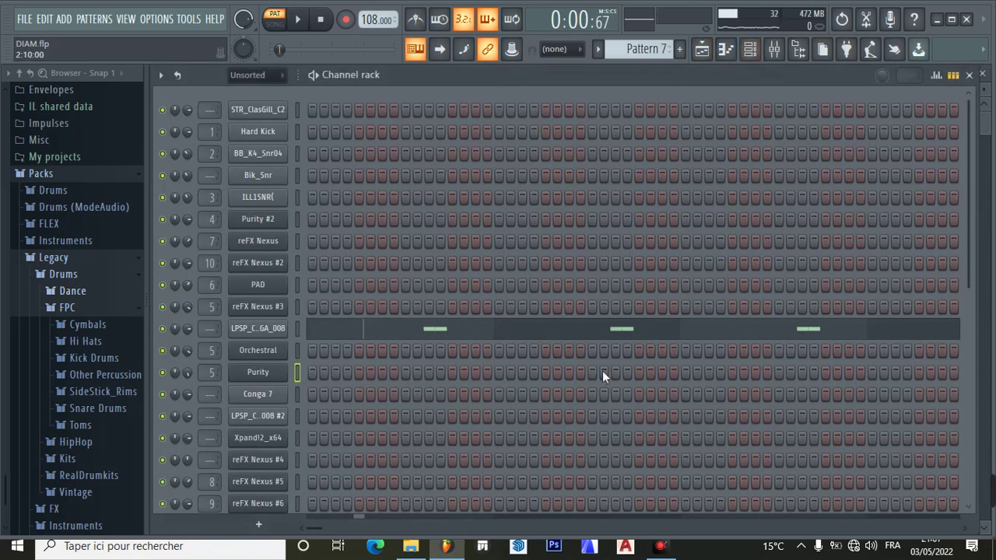
Inspect the LPSP_CONGA_008 channel's sample settings, play its Pattern 7 notes in the piano roll, and pause playback.
{"action": "left_click", "coordinate": [262, 330]}
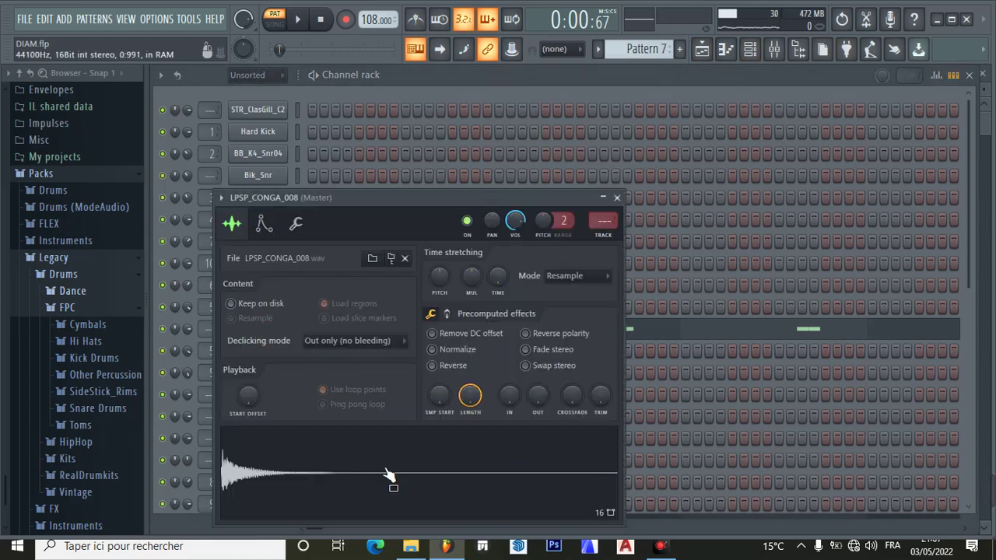
{"action": "left_click", "coordinate": [617, 200]}
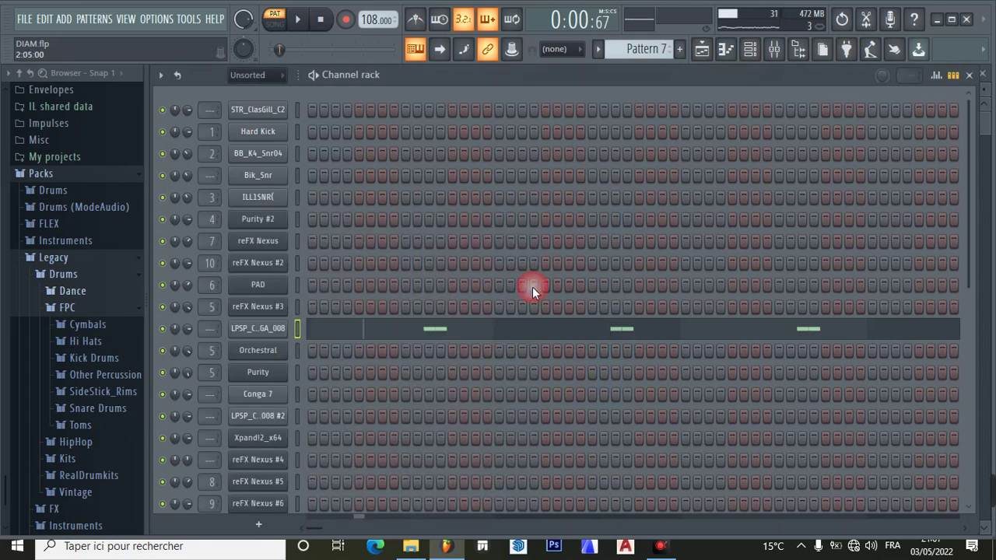
{"action": "left_click", "coordinate": [519, 330]}
{"action": "key", "text": "space"}
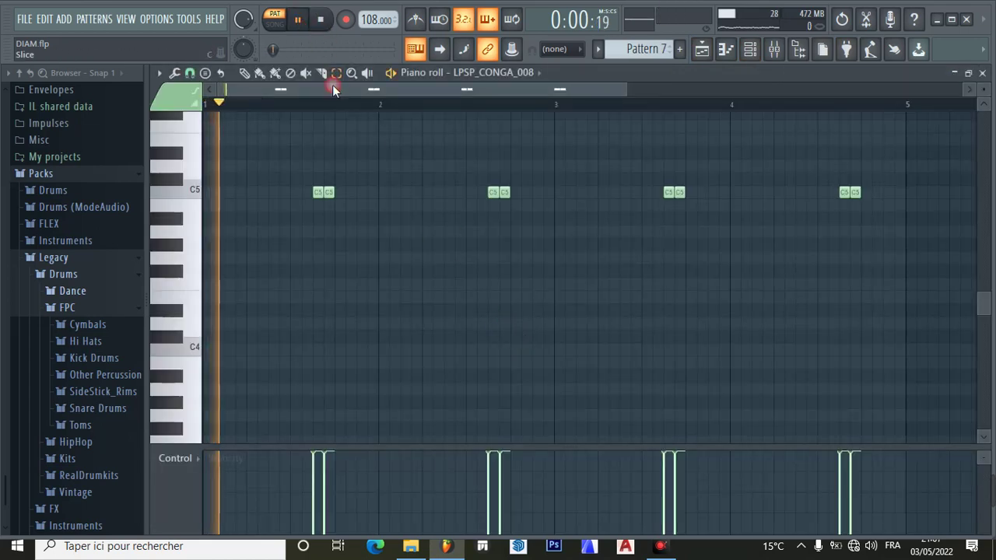
{"action": "scroll", "coordinate": [398, 206], "scroll_direction": "up", "scroll_amount": 2}
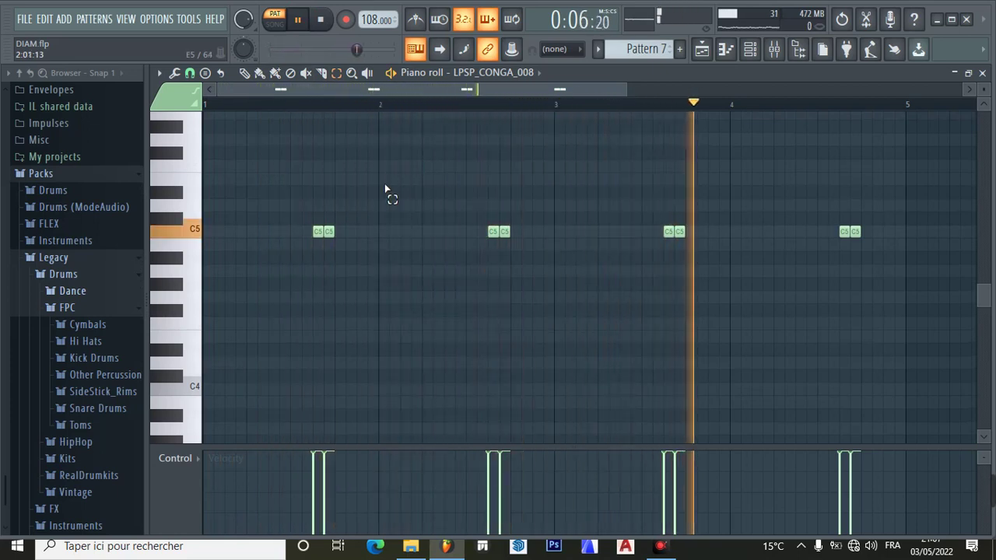
{"action": "left_click", "coordinate": [302, 21]}
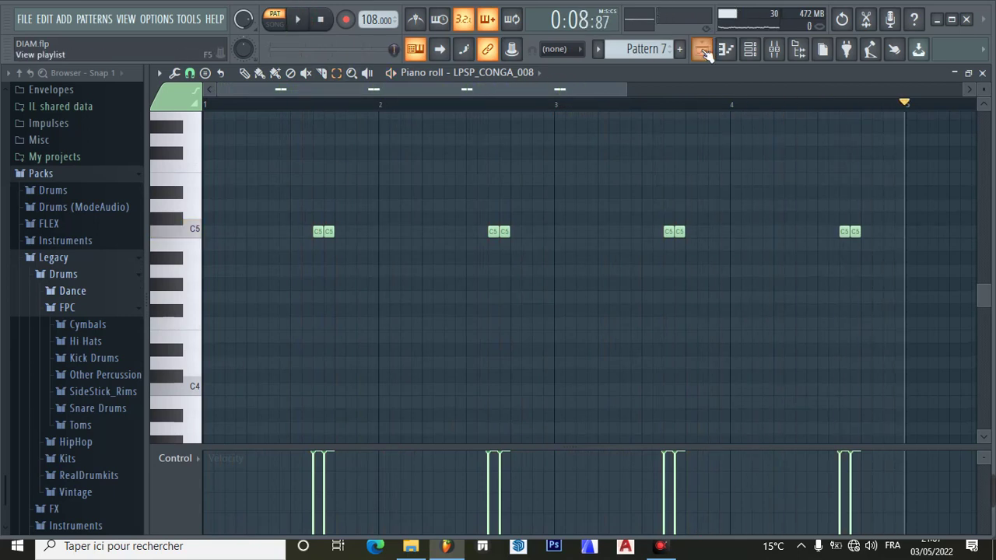
Select Pattern 8 in the playlist and view the preset loaded in its reFX Nexus #6 channel, closing the instrument window.
{"action": "left_click", "coordinate": [703, 51]}
{"action": "left_click", "coordinate": [201, 282]}
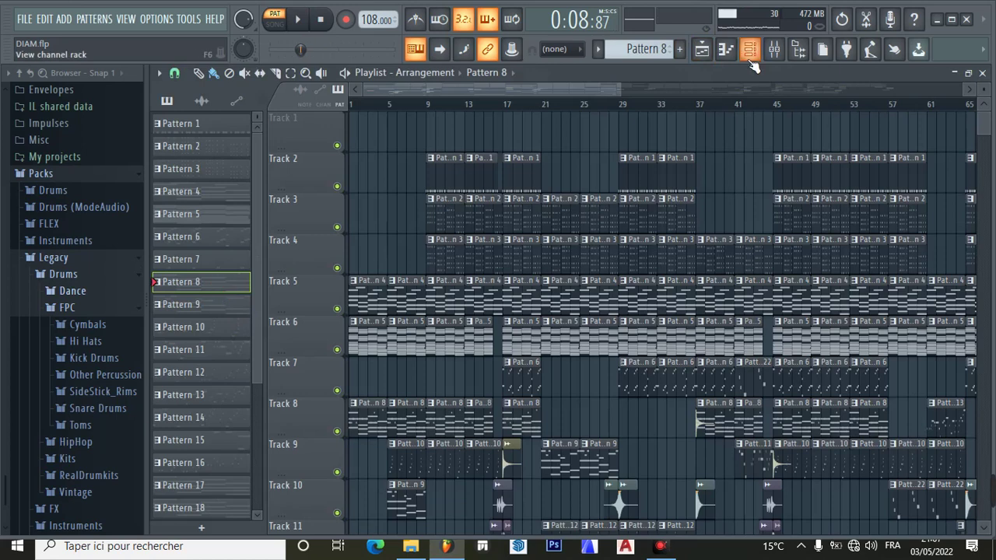
{"action": "left_click", "coordinate": [751, 49]}
{"action": "scroll", "coordinate": [313, 381], "scroll_direction": "down", "scroll_amount": 5}
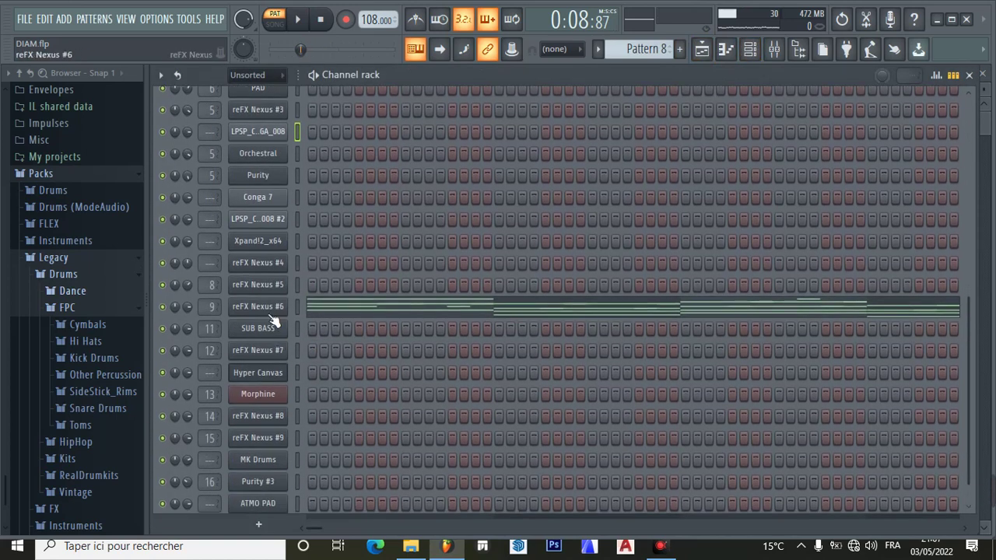
{"action": "left_click", "coordinate": [268, 313]}
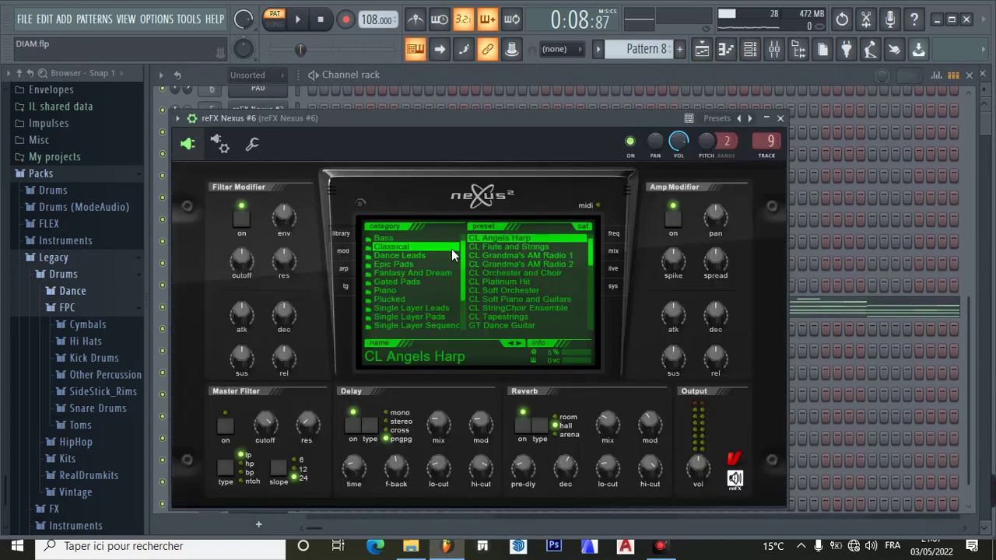
{"action": "left_click", "coordinate": [780, 118]}
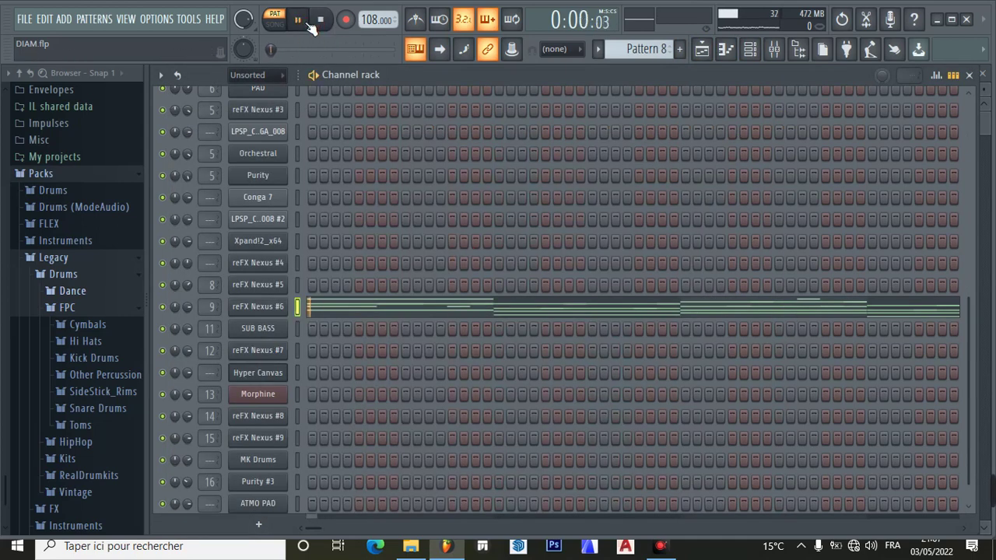
Examine the reFX Nexus #6 chord notes of Pattern 8 in the piano roll during playback, and pause.
{"action": "left_click", "coordinate": [383, 315]}
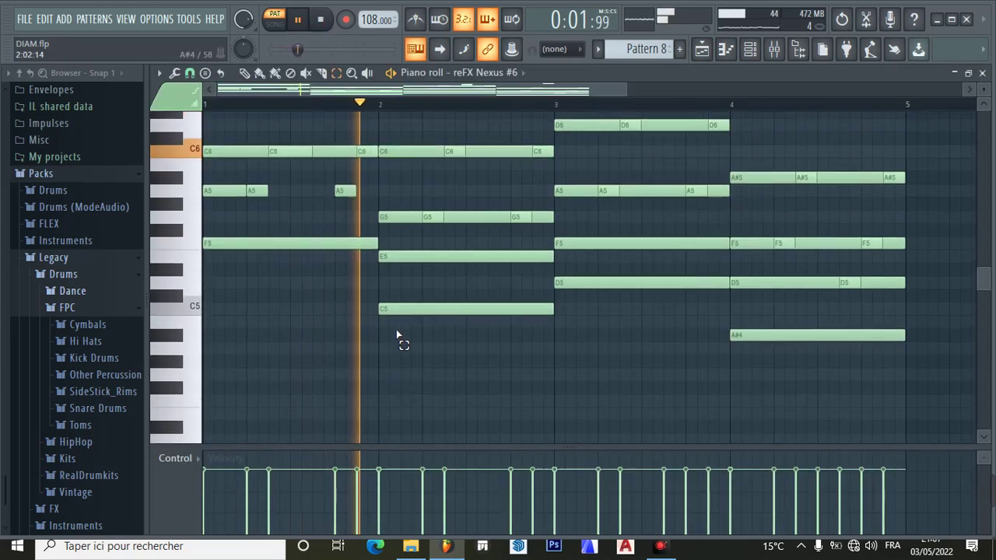
{"action": "scroll", "coordinate": [498, 358], "scroll_direction": "up", "scroll_amount": 3}
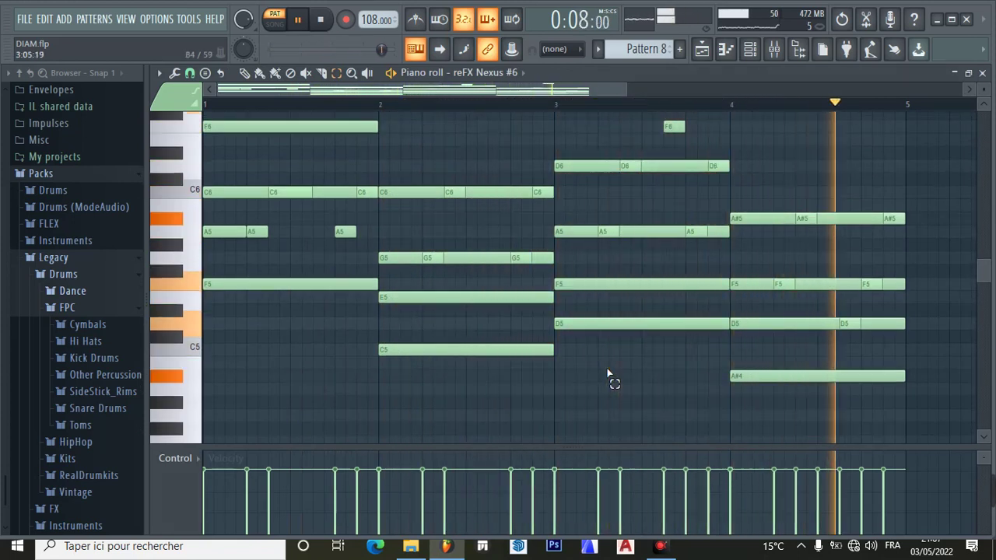
{"action": "scroll", "coordinate": [609, 376], "scroll_direction": "up", "scroll_amount": 2}
{"action": "scroll", "coordinate": [610, 376], "scroll_direction": "down", "scroll_amount": 2}
{"action": "scroll", "coordinate": [609, 376], "scroll_direction": "up", "scroll_amount": 1}
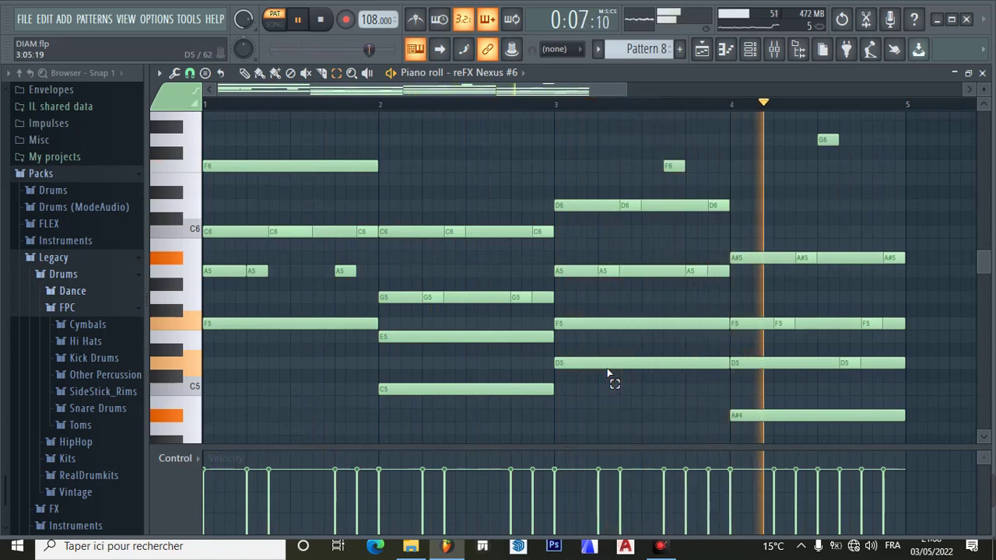
{"action": "left_click", "coordinate": [306, 52]}
Select Pattern 9 in the playlist and view the preset loaded in its reFX Nexus #4 channel, closing the instrument window.
{"action": "left_click", "coordinate": [703, 49]}
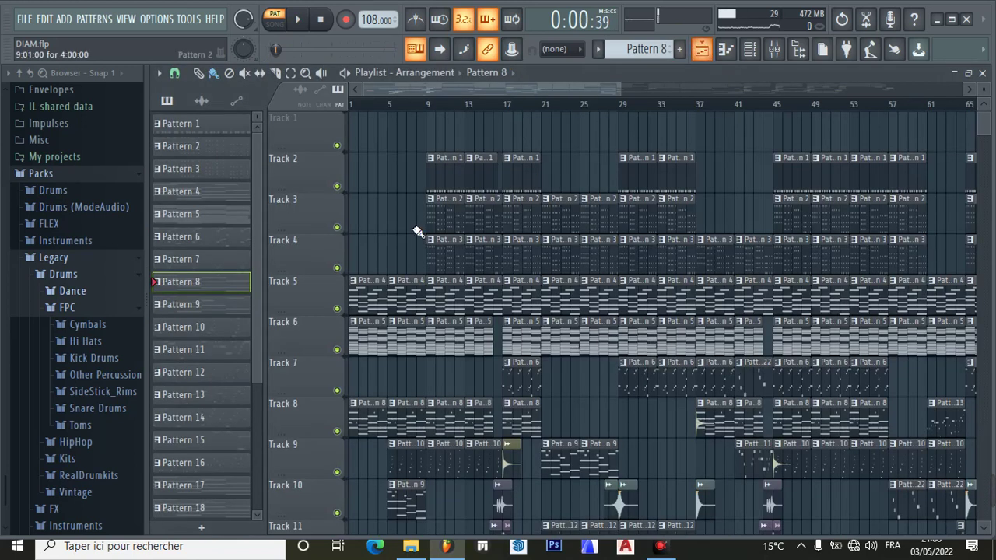
{"action": "mouse_move", "coordinate": [260, 307]}
{"action": "left_mouse_down"}
{"action": "mouse_move", "coordinate": [259, 433]}
{"action": "mouse_move", "coordinate": [248, 303]}
{"action": "left_mouse_up"}
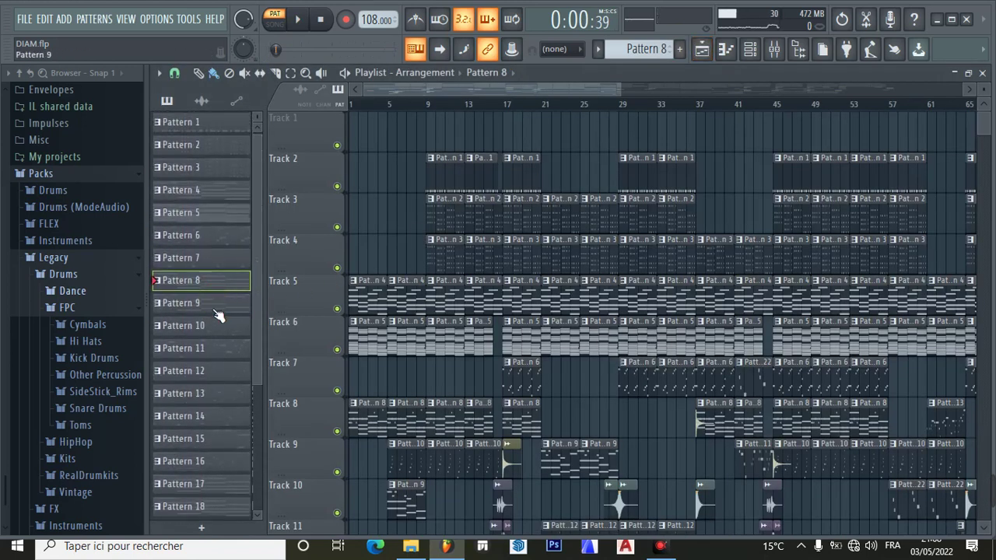
{"action": "left_click", "coordinate": [751, 53]}
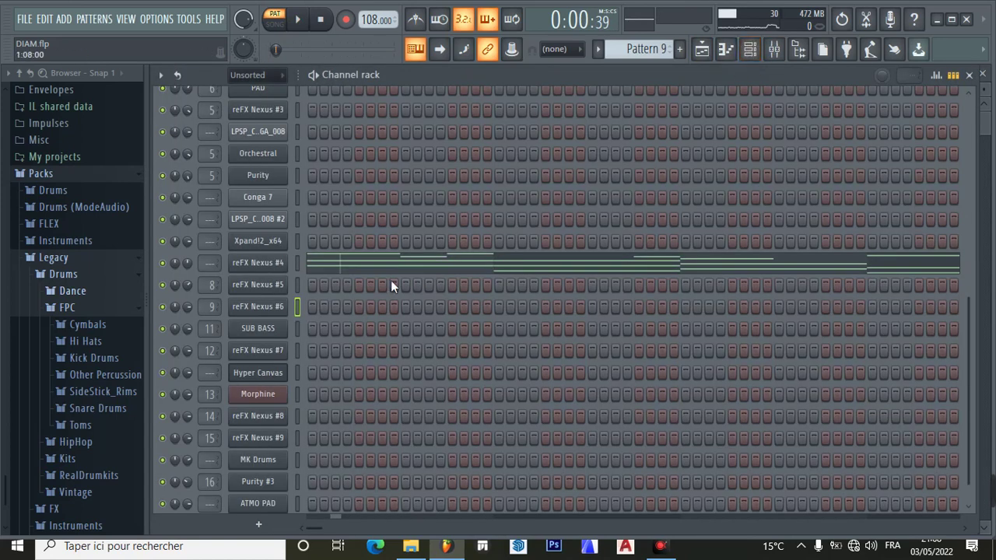
{"action": "left_click", "coordinate": [261, 270]}
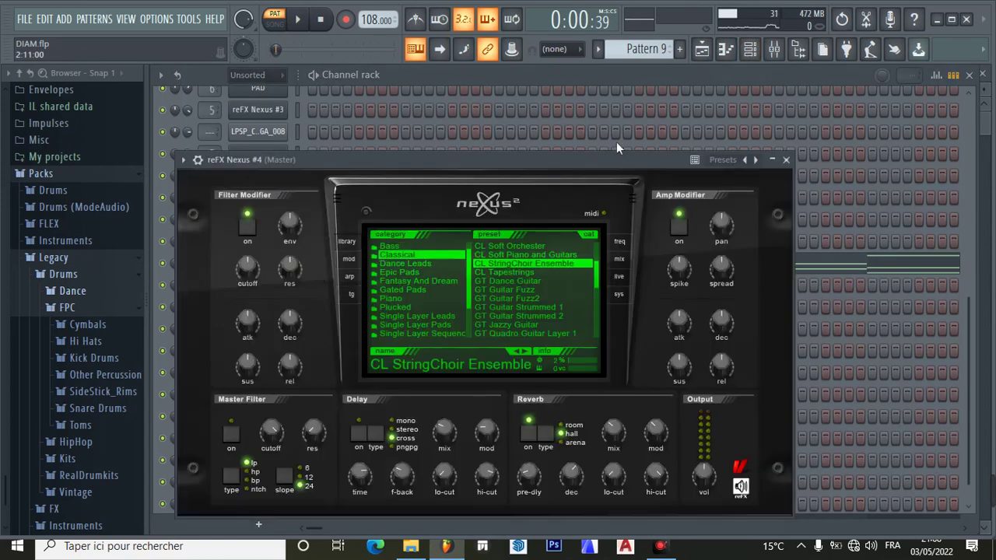
{"action": "left_click_drag", "start_coordinate": [563, 152], "coordinate": [562, 105]}
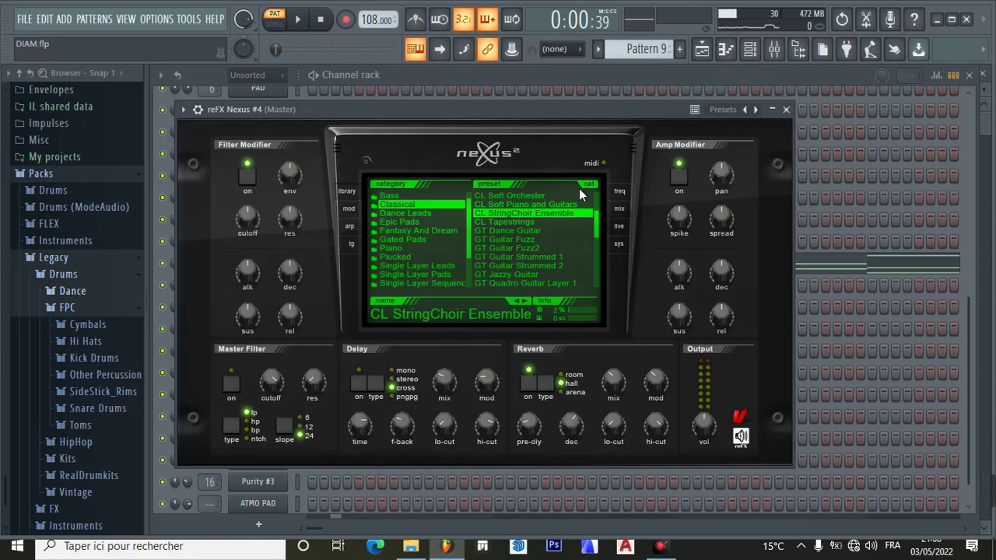
{"action": "mouse_move", "coordinate": [559, 111]}
{"action": "left_mouse_down"}
{"action": "mouse_move", "coordinate": [568, 89]}
{"action": "mouse_move", "coordinate": [567, 101]}
{"action": "mouse_move", "coordinate": [617, 104]}
{"action": "mouse_move", "coordinate": [616, 95]}
{"action": "mouse_move", "coordinate": [556, 93]}
{"action": "left_mouse_up"}
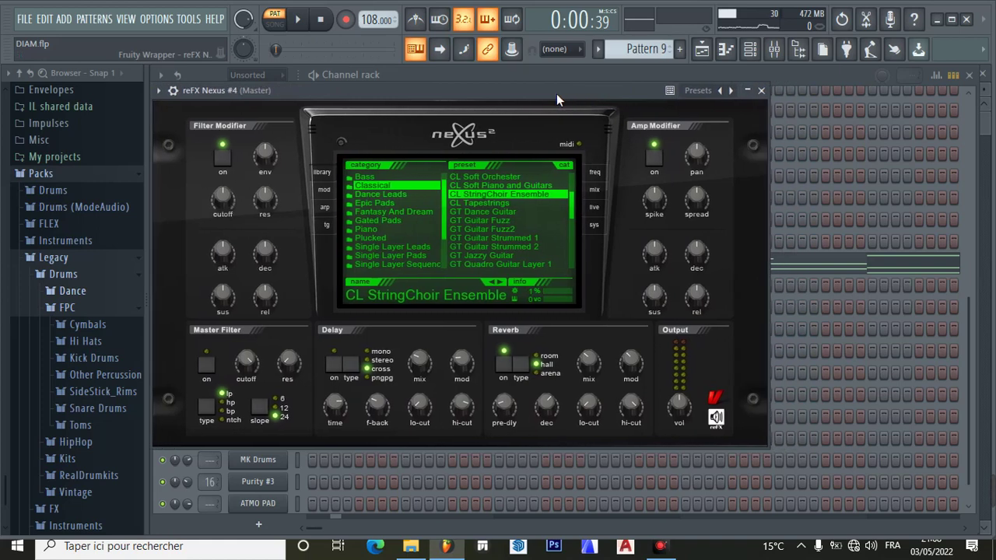
{"action": "left_click", "coordinate": [762, 91]}
Check Pattern 9's channels in the channel rack and view the reFX Nexus #4 preset again before closing it.
{"action": "left_click", "coordinate": [702, 51]}
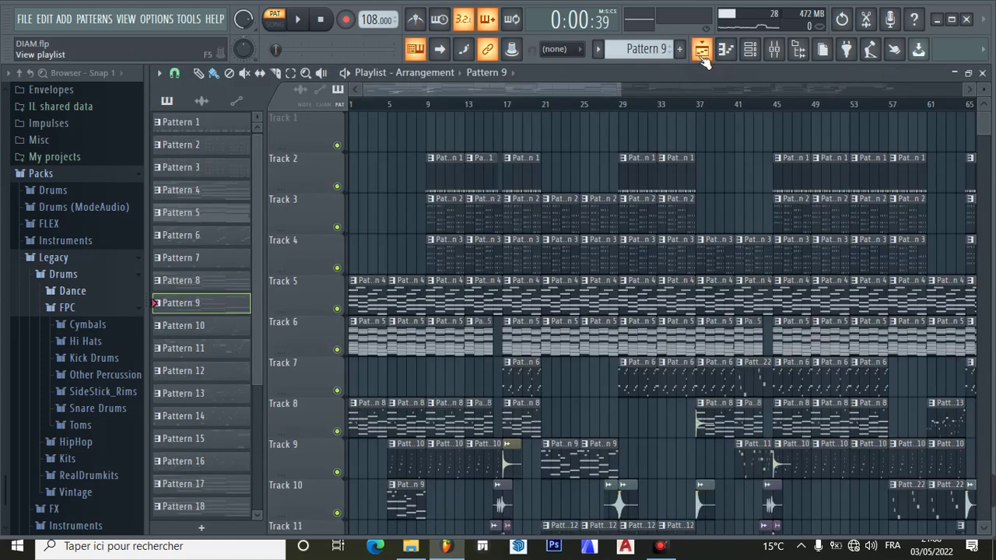
{"action": "left_click", "coordinate": [749, 49]}
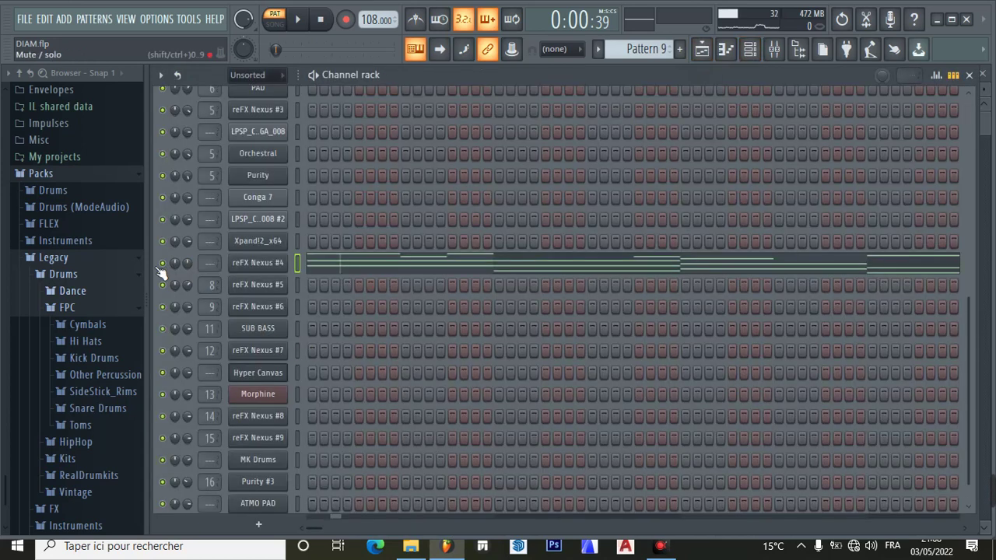
{"action": "scroll", "coordinate": [347, 238], "scroll_direction": "up", "scroll_amount": 4}
{"action": "scroll", "coordinate": [347, 238], "scroll_direction": "down", "scroll_amount": 4}
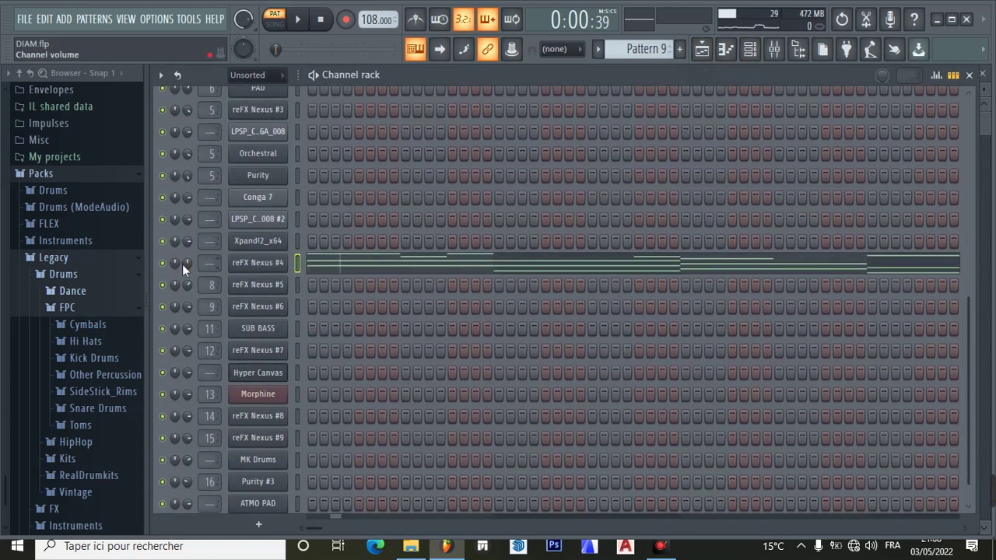
{"action": "left_click", "coordinate": [249, 265]}
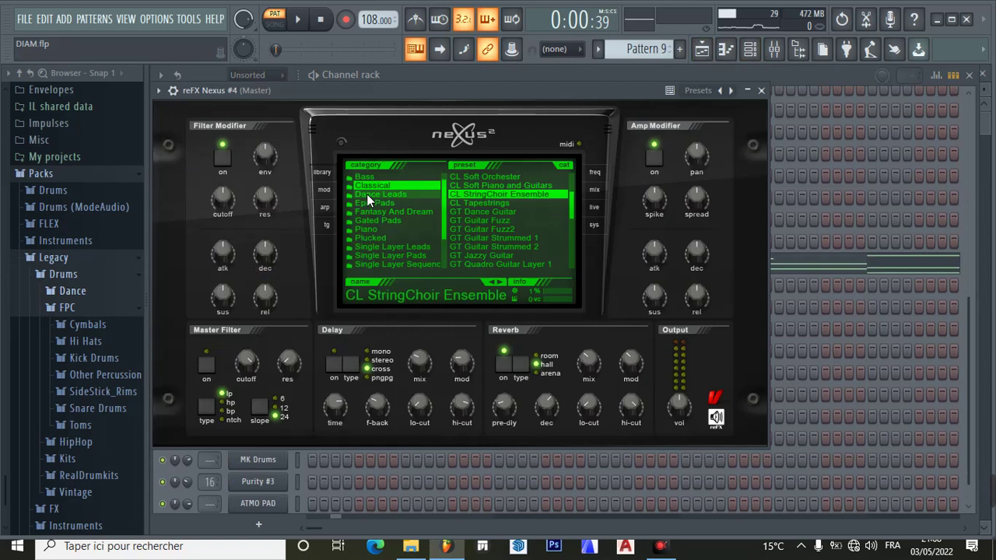
{"action": "left_click", "coordinate": [762, 91]}
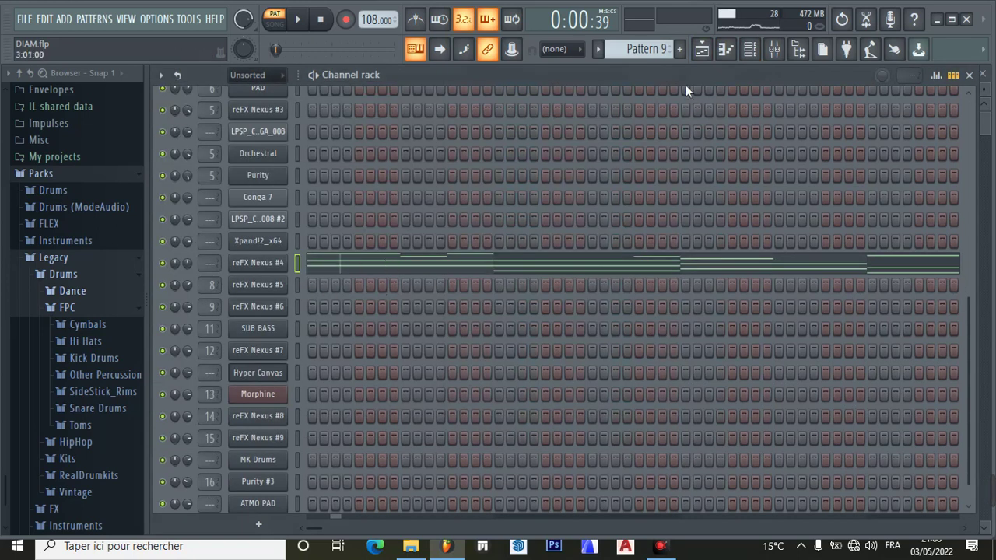
Switch to Pattern 10, play its reFX Nexus #6 notes while examining them in the piano roll, and pause playback.
{"action": "scroll", "coordinate": [646, 64], "scroll_direction": "down", "scroll_amount": 1}
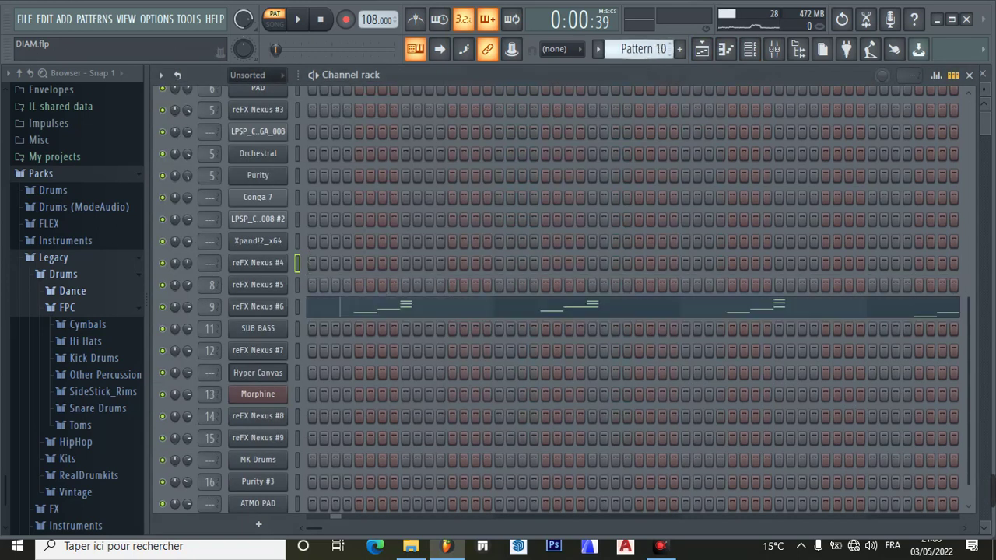
{"action": "left_click", "coordinate": [342, 311]}
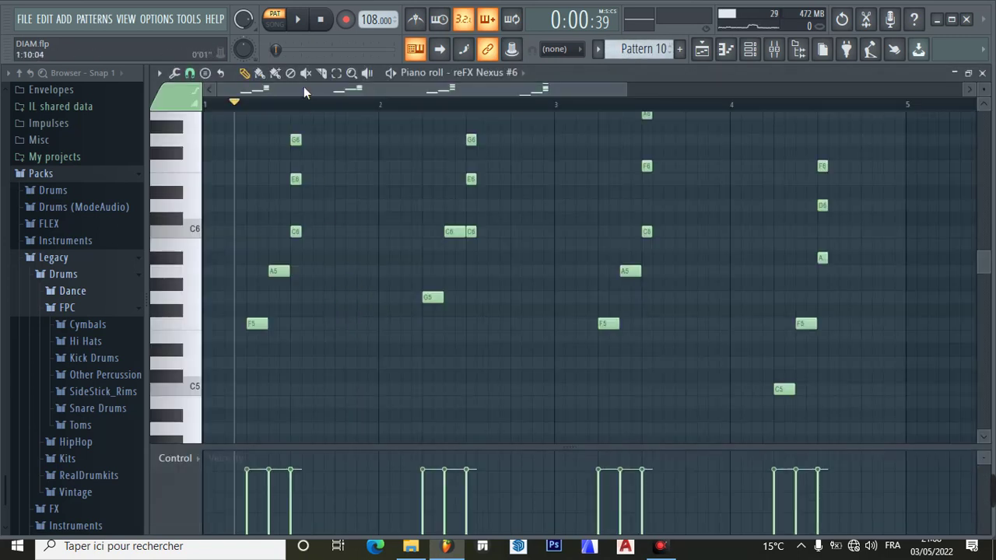
{"action": "left_click", "coordinate": [297, 18]}
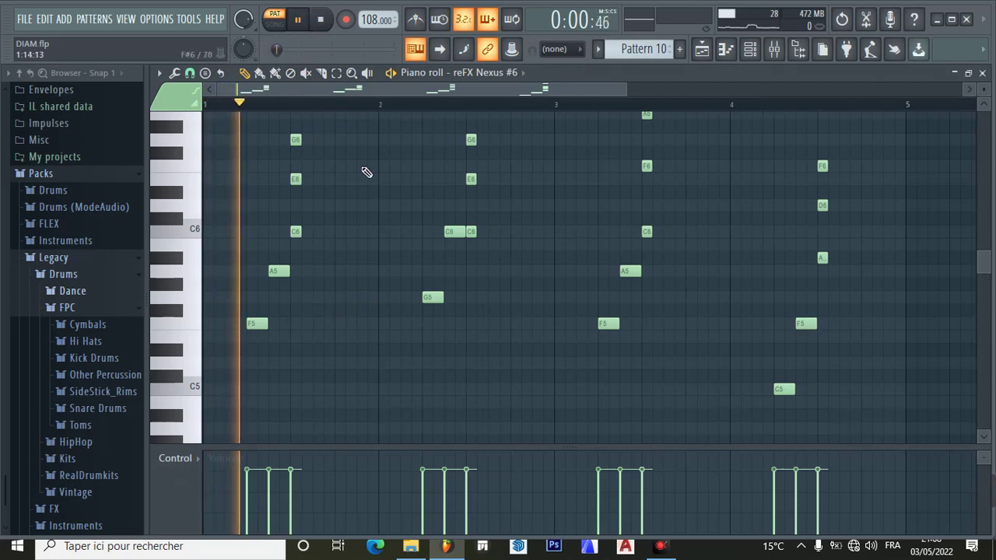
{"action": "scroll", "coordinate": [499, 249], "scroll_direction": "up", "scroll_amount": 1}
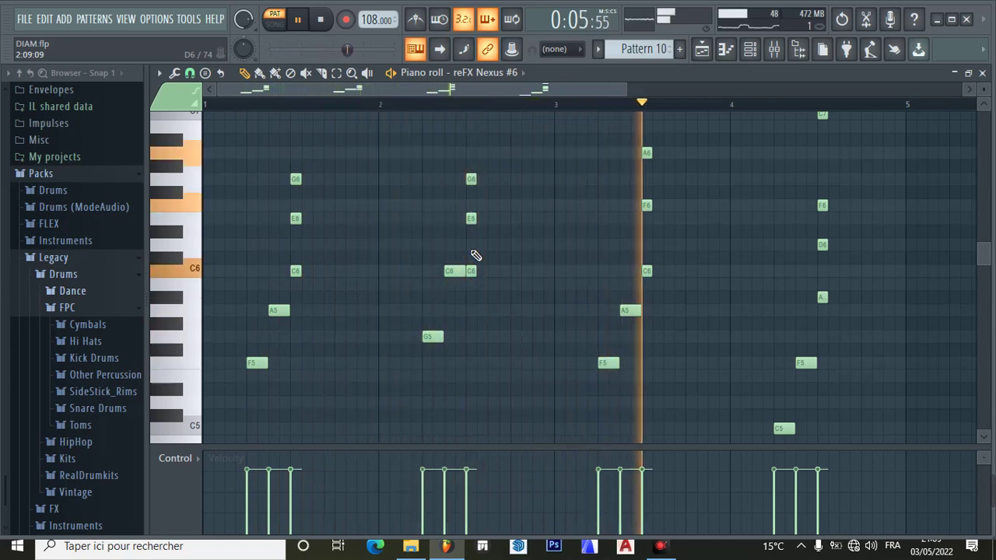
{"action": "left_click", "coordinate": [299, 21]}
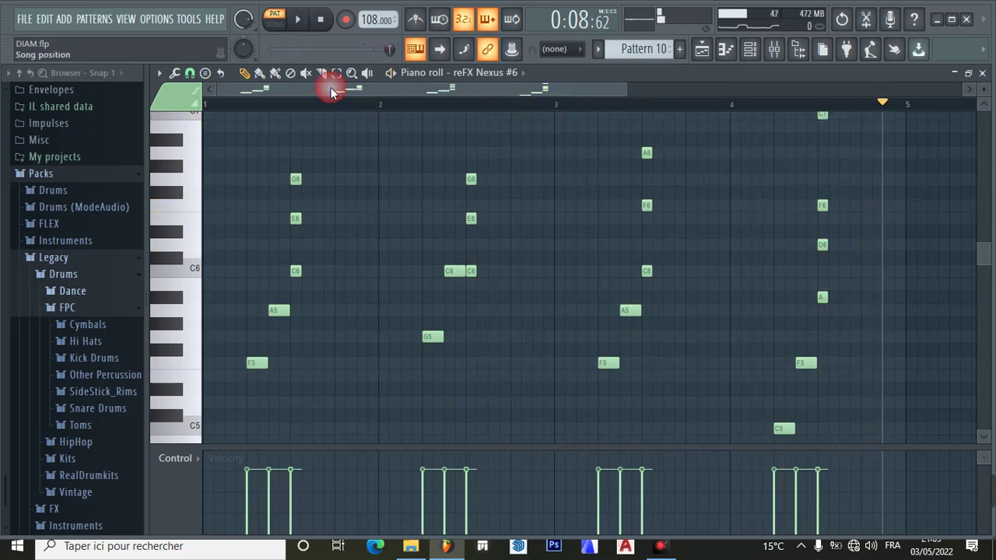
Select Pattern 11 in the playlist and view the preset loaded in its reFX Nexus #3 channel, closing the instrument window.
{"action": "left_click", "coordinate": [702, 49]}
{"action": "left_click", "coordinate": [203, 324]}
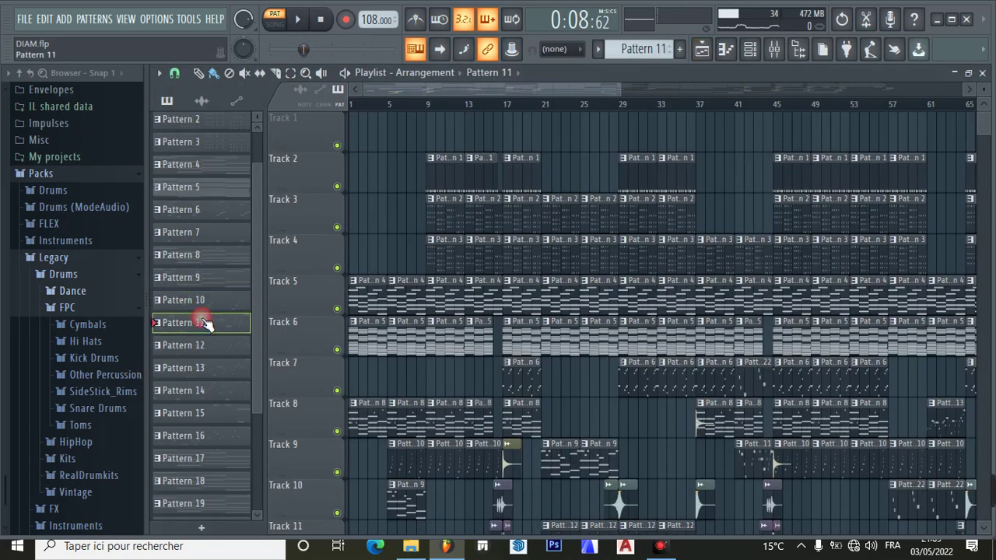
{"action": "left_click", "coordinate": [724, 49]}
{"action": "scroll", "coordinate": [489, 210], "scroll_direction": "up", "scroll_amount": 3}
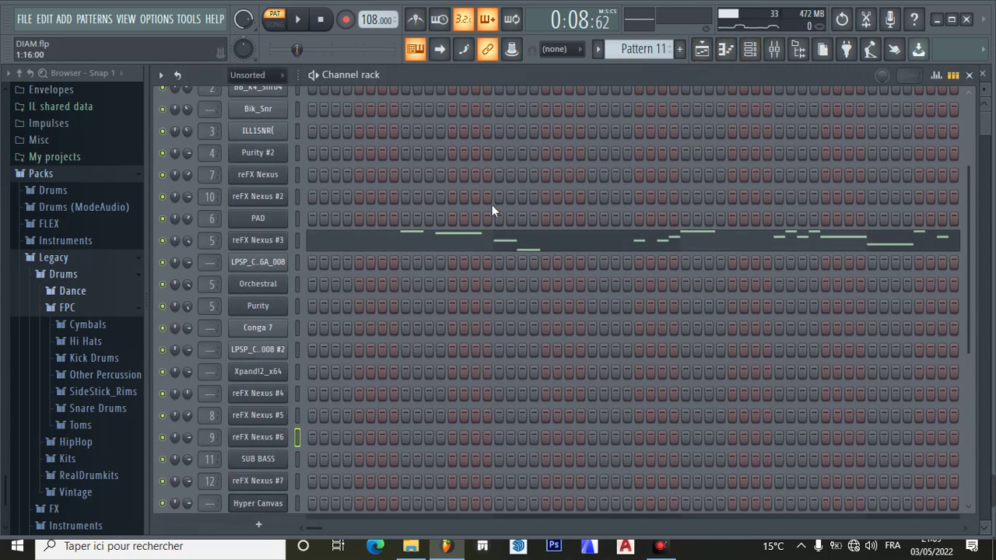
{"action": "left_click", "coordinate": [256, 243]}
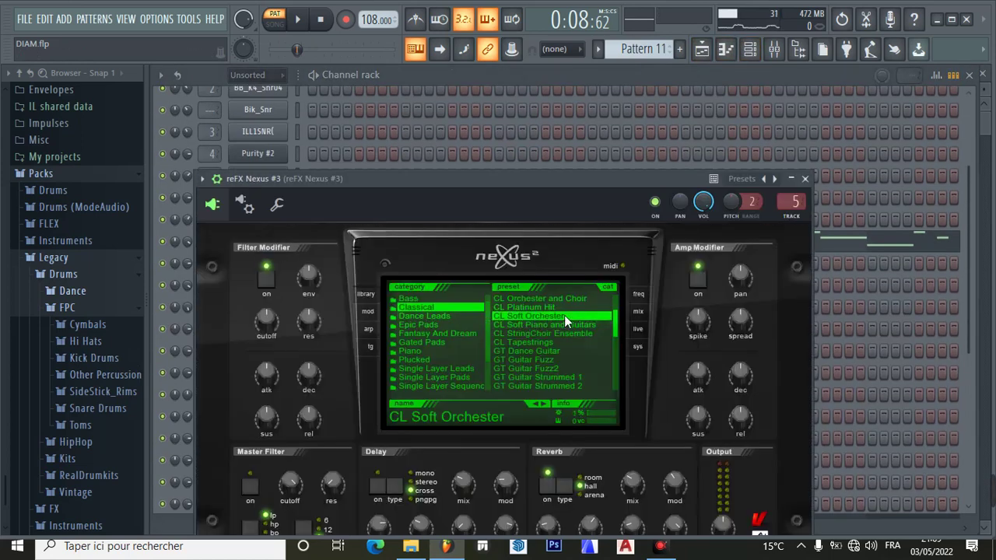
{"action": "left_click", "coordinate": [804, 178]}
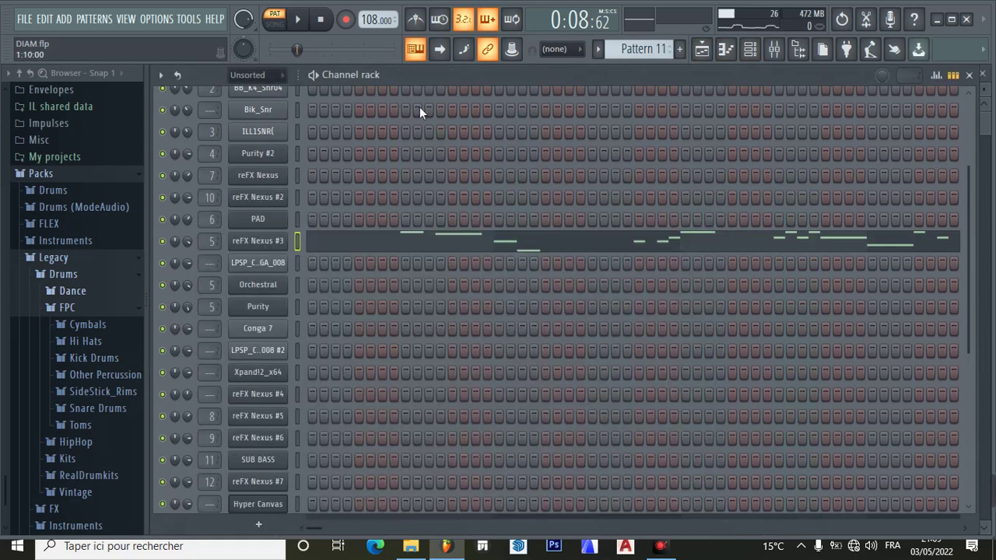
Play Pattern 11, examine the reFX Nexus #3 melody notes in the piano roll, and pause playback.
{"action": "left_click", "coordinate": [303, 21]}
{"action": "left_click", "coordinate": [406, 240]}
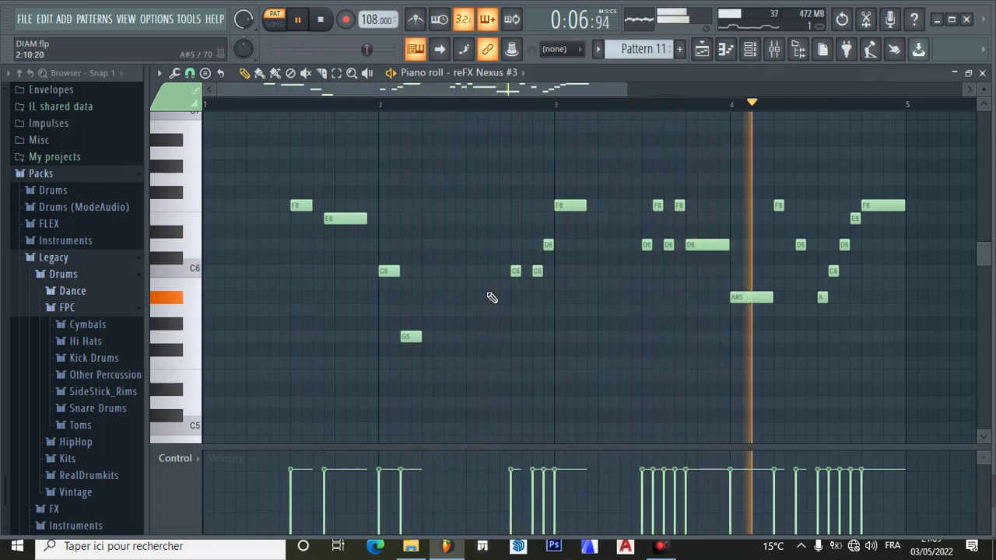
{"action": "left_click", "coordinate": [299, 21]}
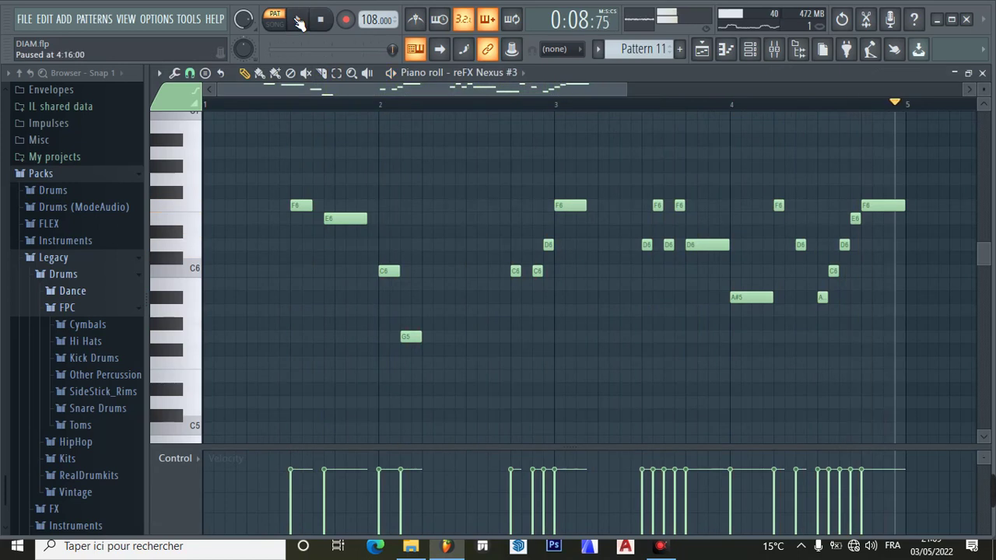
Select Pattern 12 in the playlist and open the SUB BASS instrument from the channel rack.
{"action": "left_click", "coordinate": [701, 53]}
{"action": "left_click", "coordinate": [205, 345]}
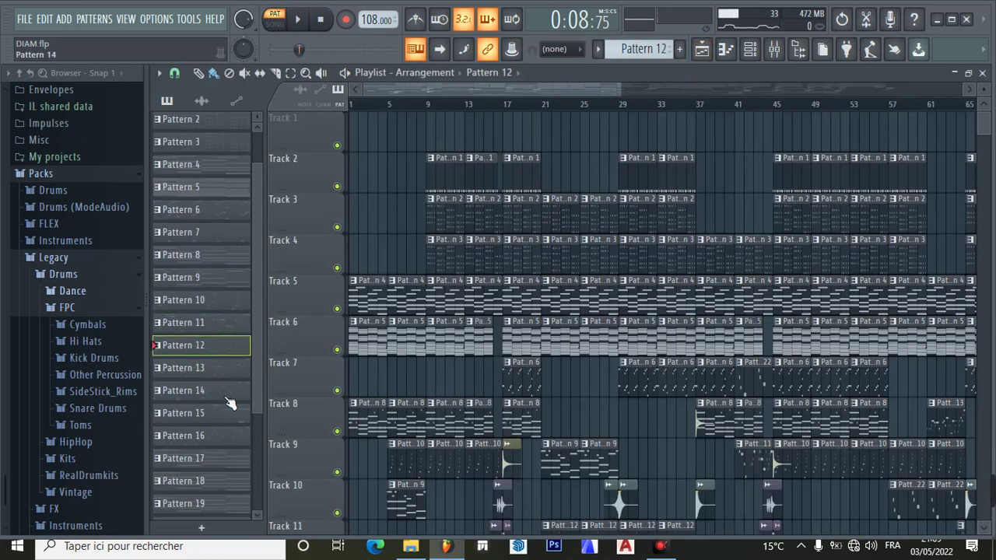
{"action": "left_click", "coordinate": [751, 49]}
{"action": "scroll", "coordinate": [449, 220], "scroll_direction": "down", "scroll_amount": 3}
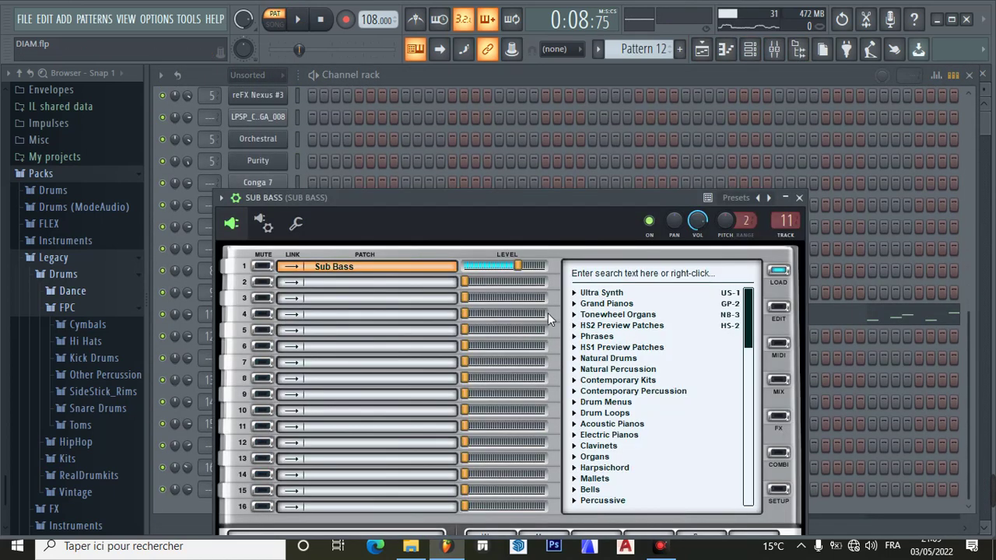
Locate the Sub Bass patch in the Synth Basses category of the SUB BASS instrument, and close the instrument window.
{"action": "left_click_drag", "start_coordinate": [752, 335], "coordinate": [748, 376]}
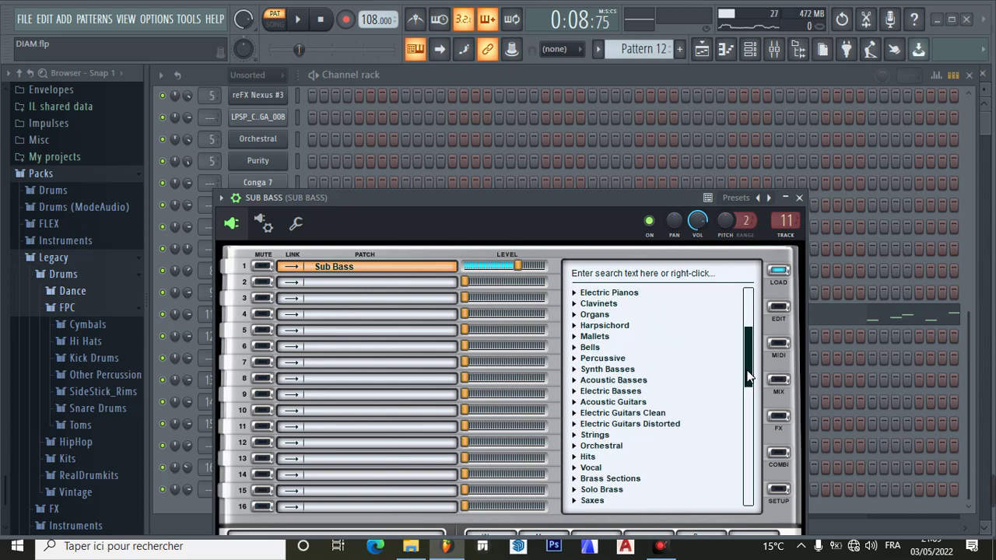
{"action": "left_click", "coordinate": [604, 370]}
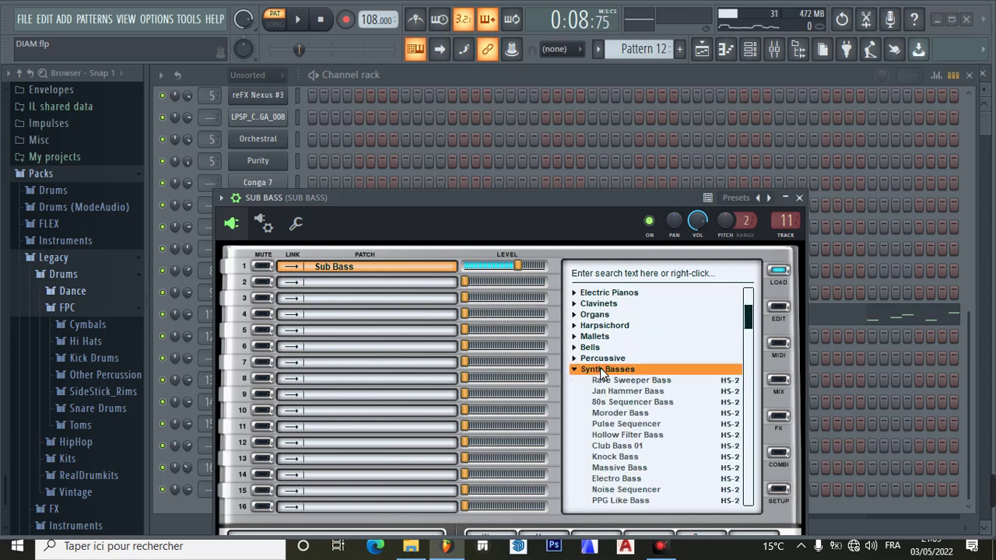
{"action": "left_click_drag", "start_coordinate": [744, 313], "coordinate": [750, 377]}
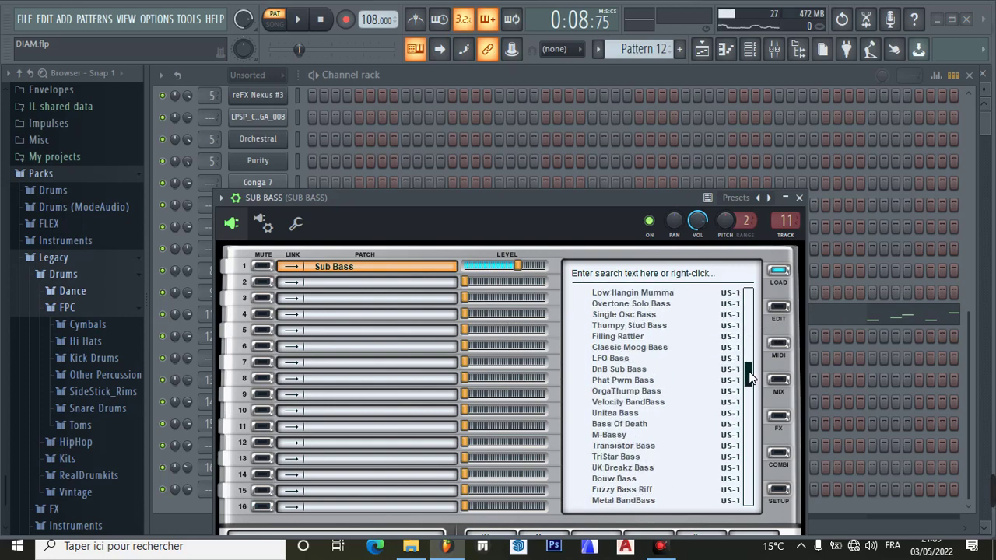
{"action": "left_click_drag", "start_coordinate": [750, 377], "coordinate": [750, 399]}
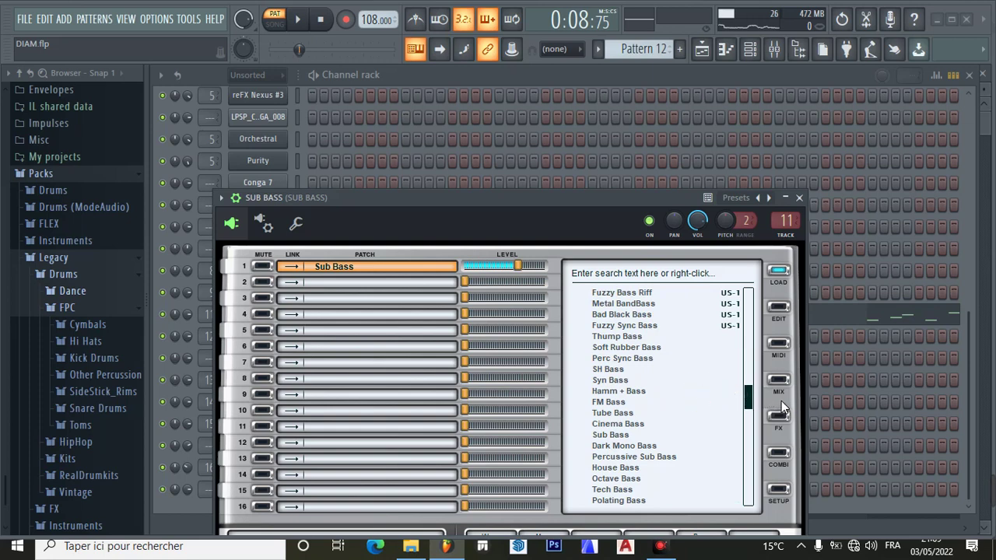
{"action": "left_click", "coordinate": [613, 435]}
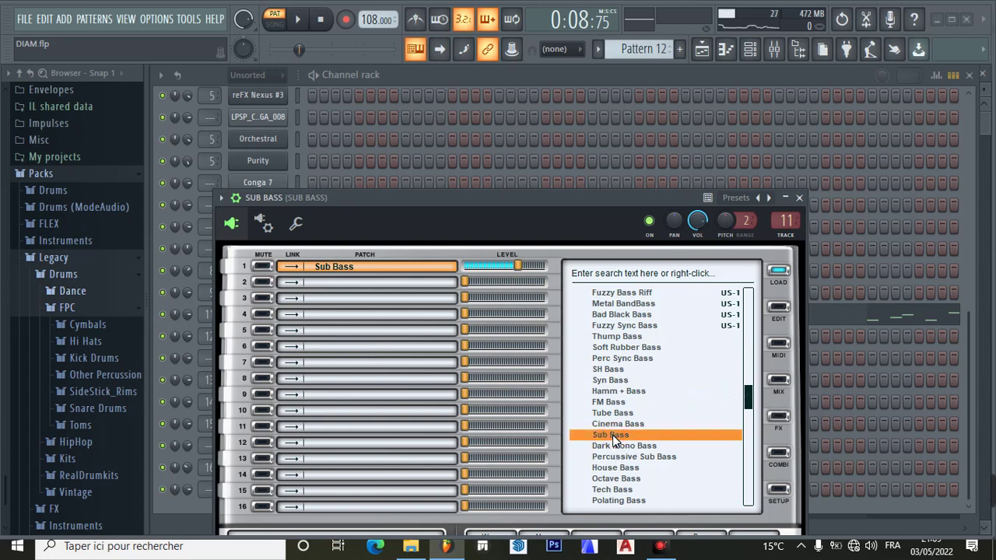
{"action": "left_click", "coordinate": [798, 200]}
Play Pattern 12, examine the SUB BASS notes in the piano roll, and pause playback.
{"action": "left_click", "coordinate": [297, 19]}
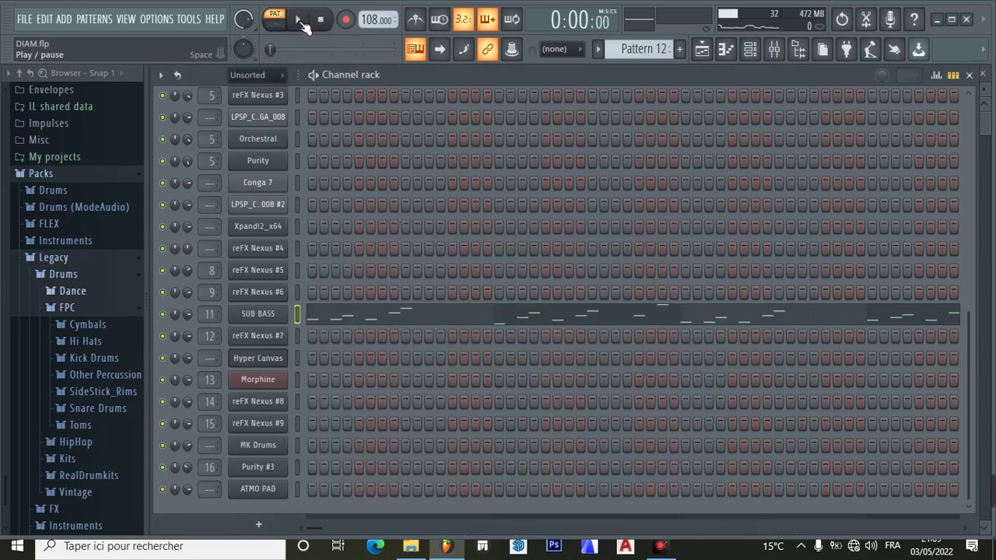
{"action": "left_click", "coordinate": [401, 315]}
{"action": "scroll", "coordinate": [464, 345], "scroll_direction": "down", "scroll_amount": 3}
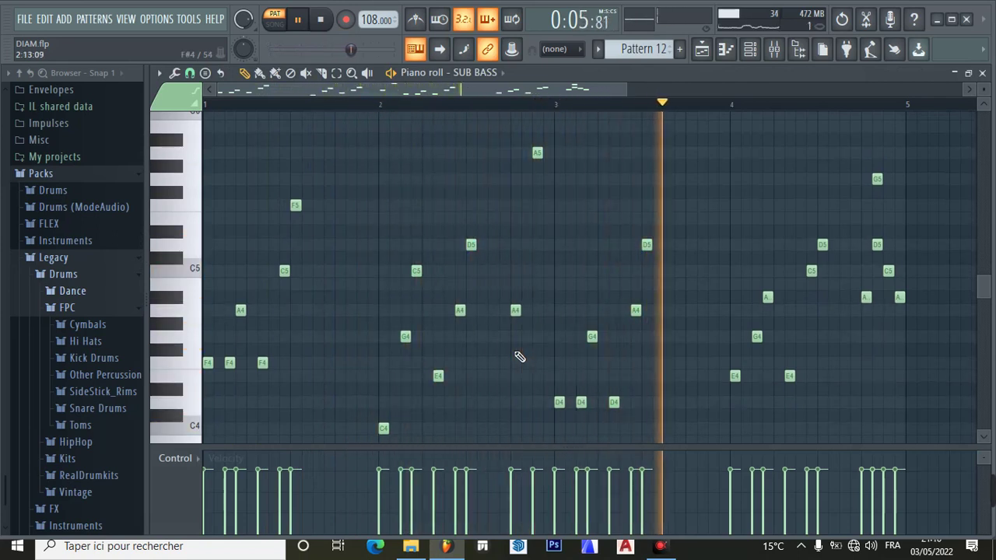
{"action": "left_click", "coordinate": [301, 29]}
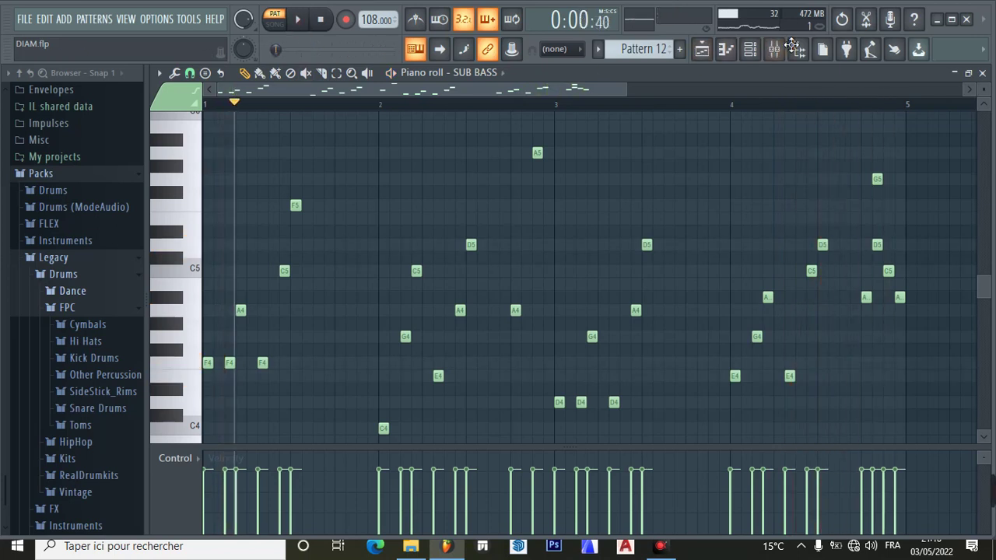
Inspect the Fruity parametric EQ 2 curve on the SUB BASS mixer track, closing the effect window.
{"action": "left_click", "coordinate": [776, 50]}
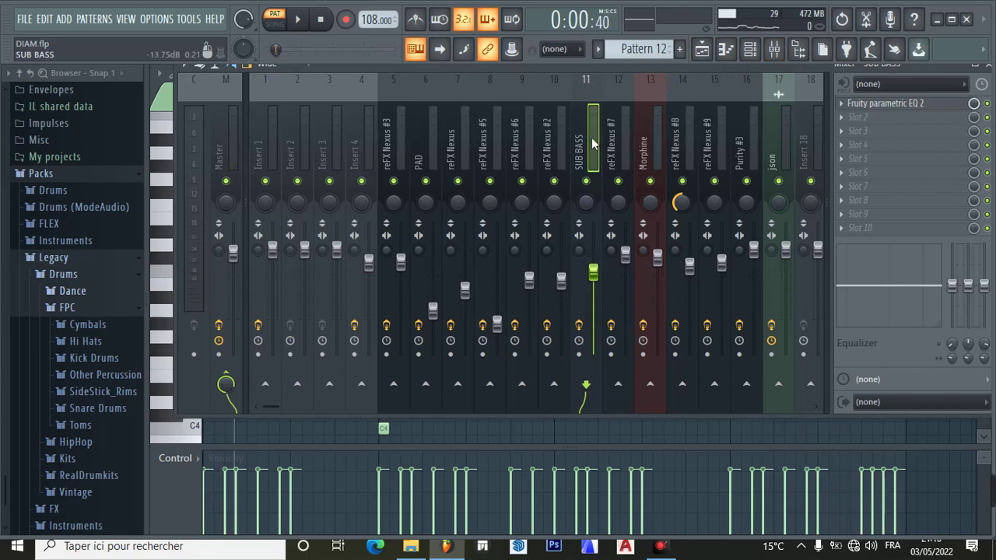
{"action": "left_click", "coordinate": [907, 107]}
{"action": "mouse_move", "coordinate": [288, 261]}
{"action": "left_mouse_down"}
{"action": "mouse_move", "coordinate": [256, 260]}
{"action": "mouse_move", "coordinate": [265, 249]}
{"action": "mouse_move", "coordinate": [288, 265]}
{"action": "left_mouse_up"}
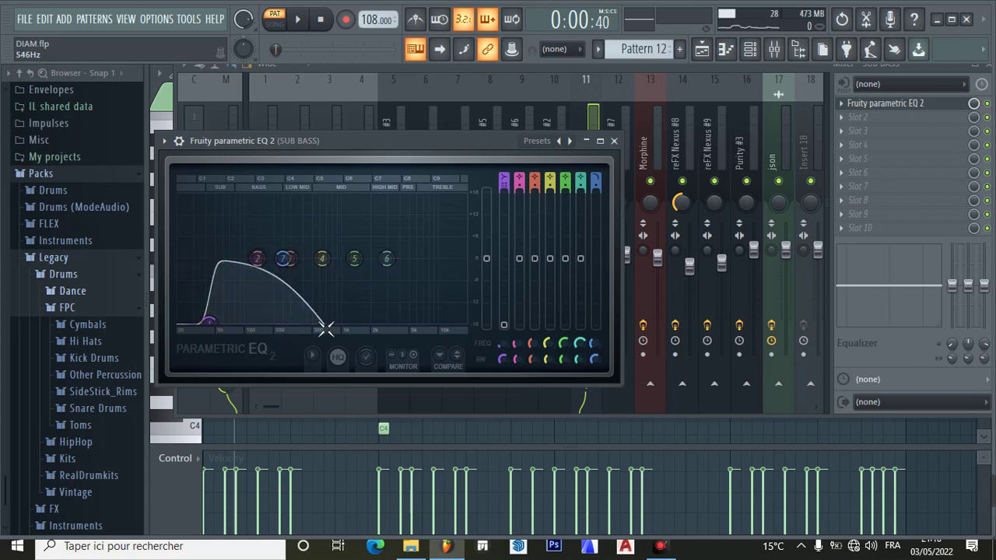
{"action": "left_click", "coordinate": [614, 141]}
Select Pattern 13 in the playlist and view the preset loaded in its reFX Nexus #7 channel, closing the instrument window.
{"action": "left_click", "coordinate": [702, 49]}
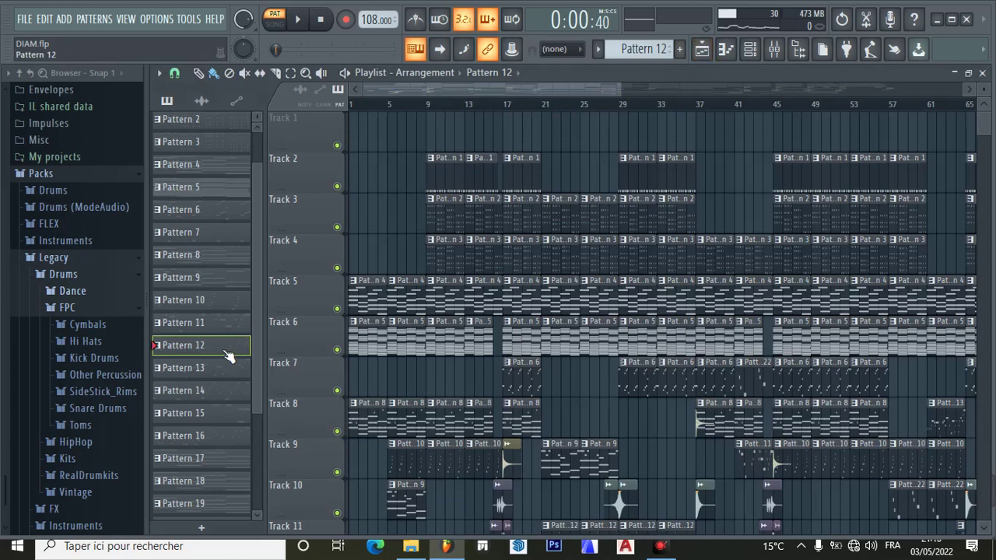
{"action": "left_click", "coordinate": [204, 368]}
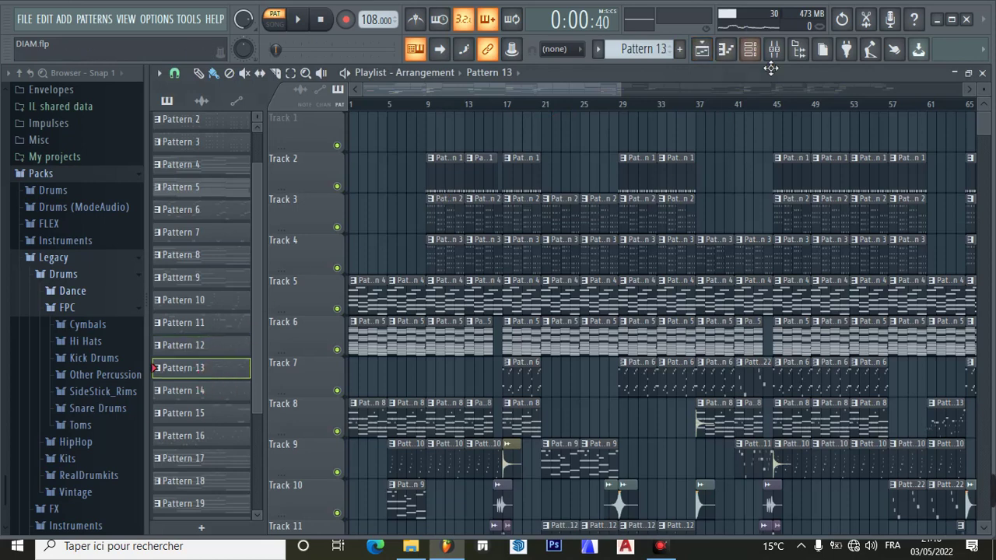
{"action": "left_click", "coordinate": [752, 50]}
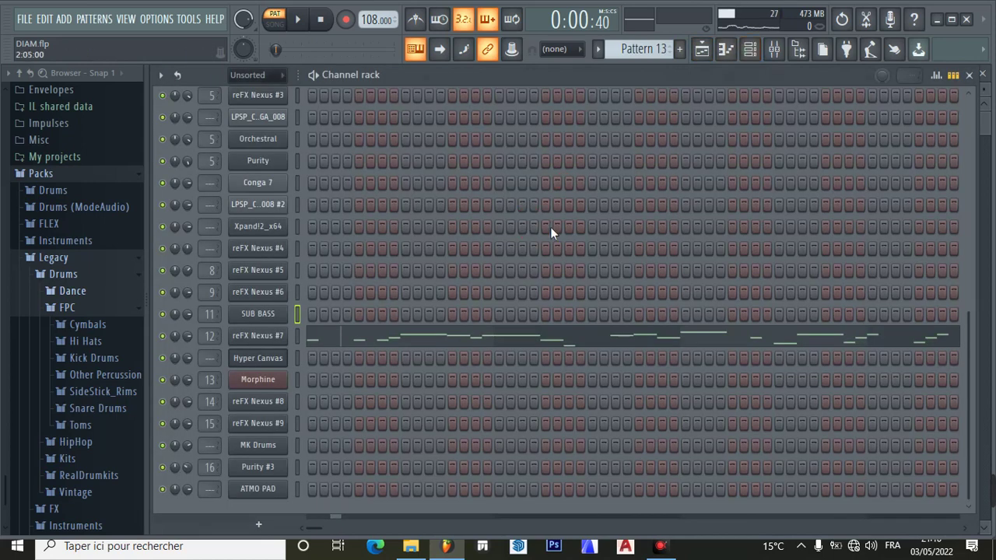
{"action": "left_click", "coordinate": [259, 338]}
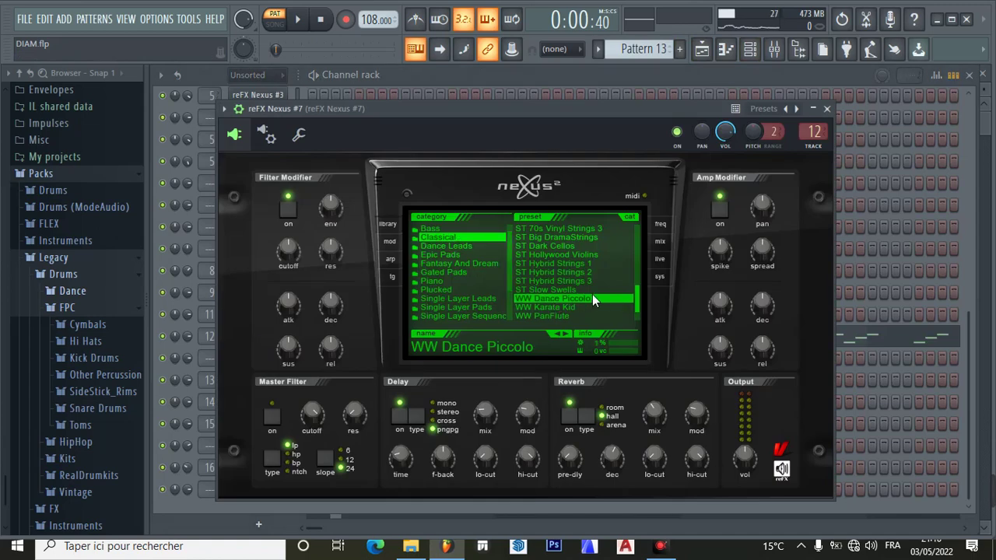
{"action": "left_click", "coordinate": [828, 109]}
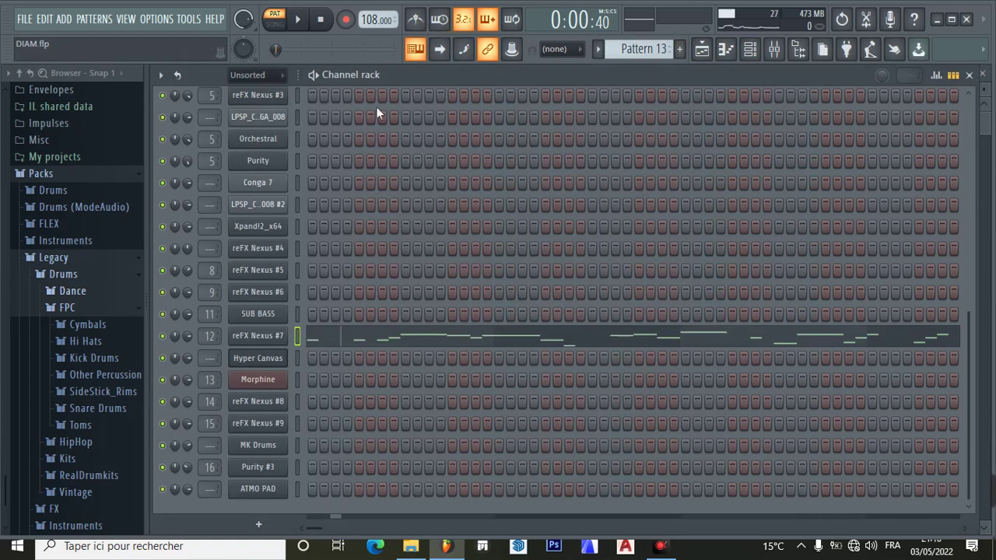
Play Pattern 13 while examining the reFX Nexus #7 melody notes in the piano roll, and pause playback.
{"action": "left_click", "coordinate": [404, 335]}
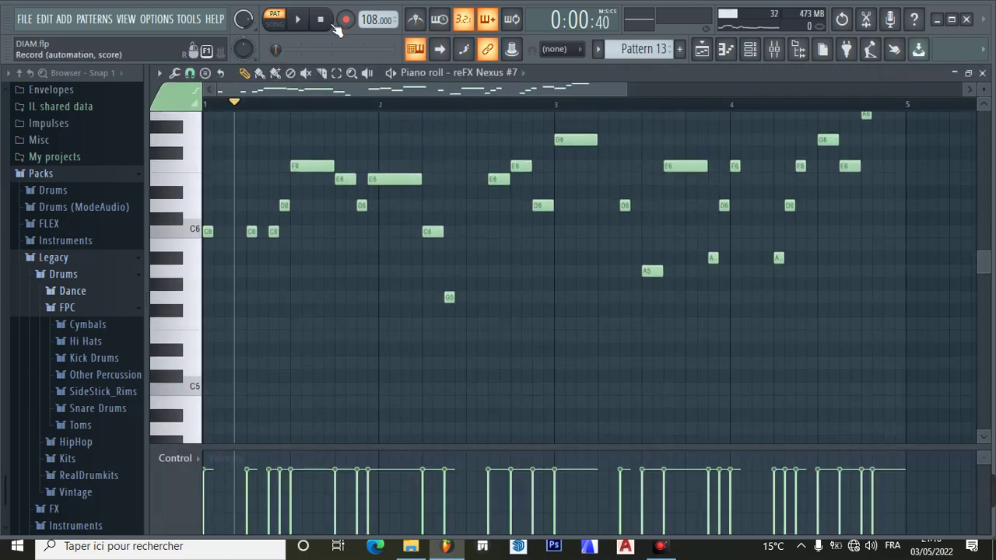
{"action": "key", "text": "space"}
{"action": "scroll", "coordinate": [382, 272], "scroll_direction": "up", "scroll_amount": 3}
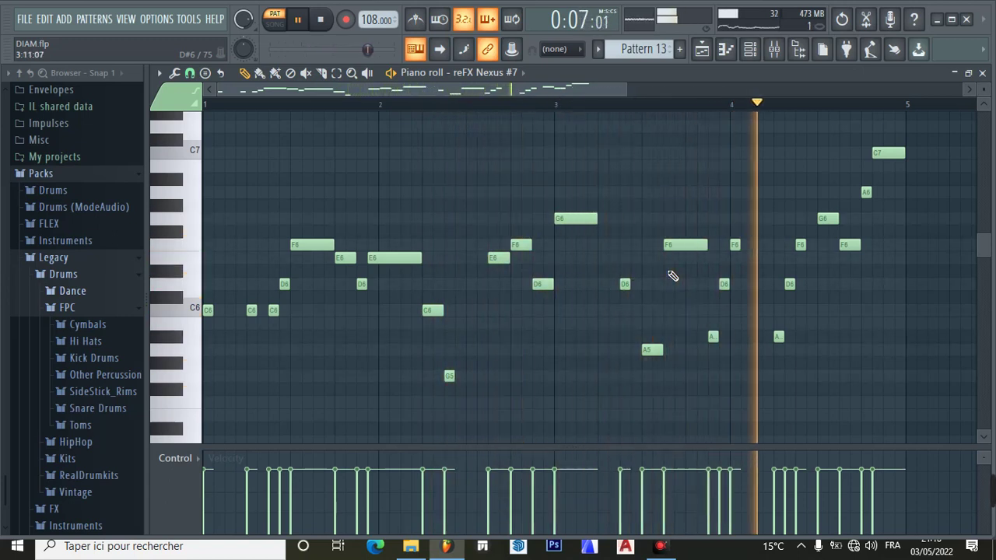
{"action": "left_click", "coordinate": [299, 23]}
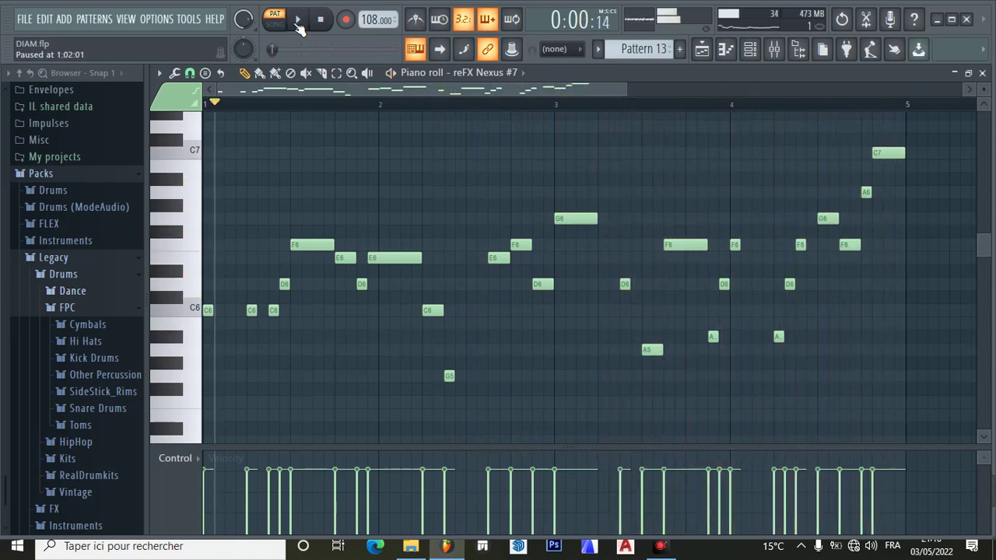
Select Pattern 14 in the playlist, check its SUB BASS channel's instrument, and close the instrument window.
{"action": "left_click", "coordinate": [701, 53]}
{"action": "left_click", "coordinate": [229, 393]}
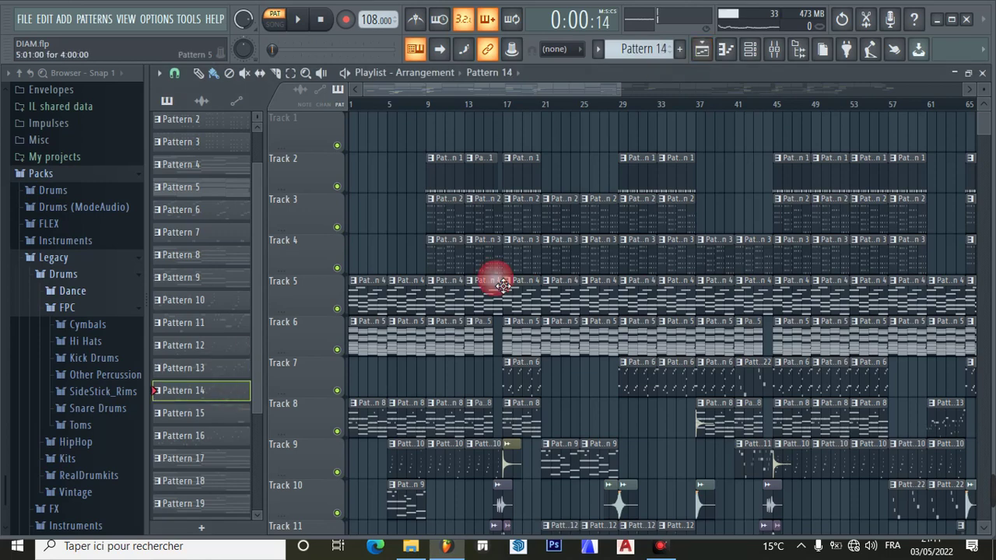
{"action": "left_click", "coordinate": [752, 52]}
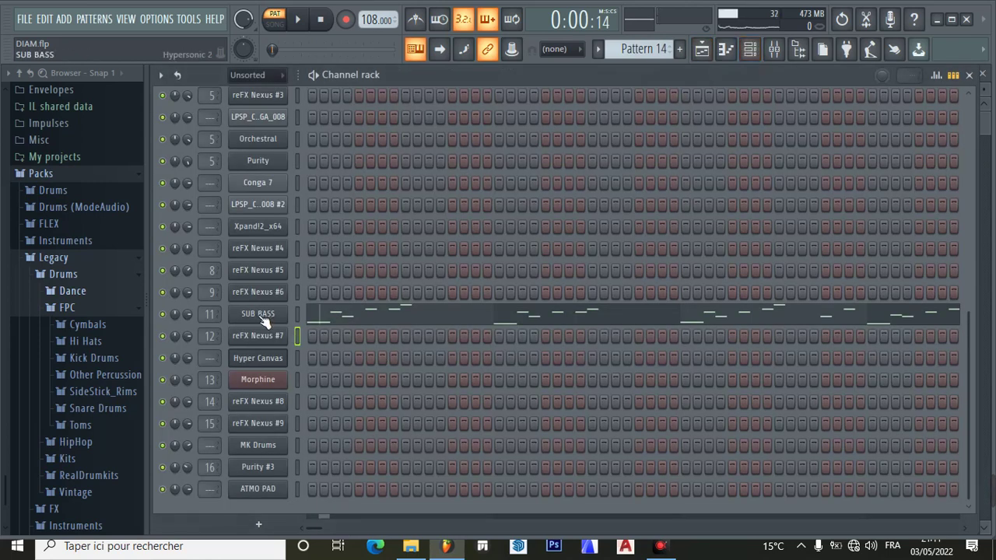
{"action": "left_click", "coordinate": [261, 316]}
{"action": "left_click", "coordinate": [800, 198]}
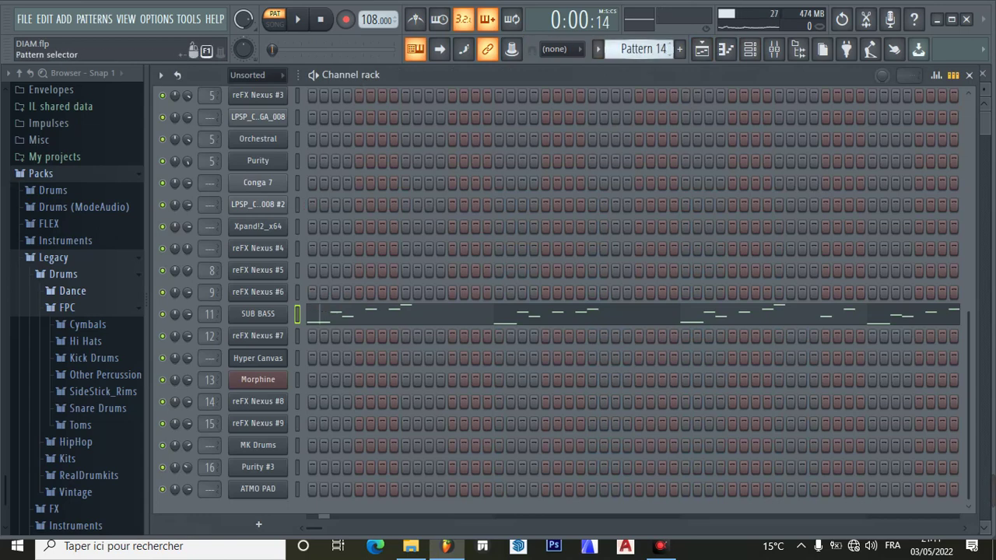
Switch to Pattern 15, view its Hyper Canvas instrument, and briefly start and pause playback after closing the instrument.
{"action": "scroll", "coordinate": [651, 53], "scroll_direction": "down", "scroll_amount": 1}
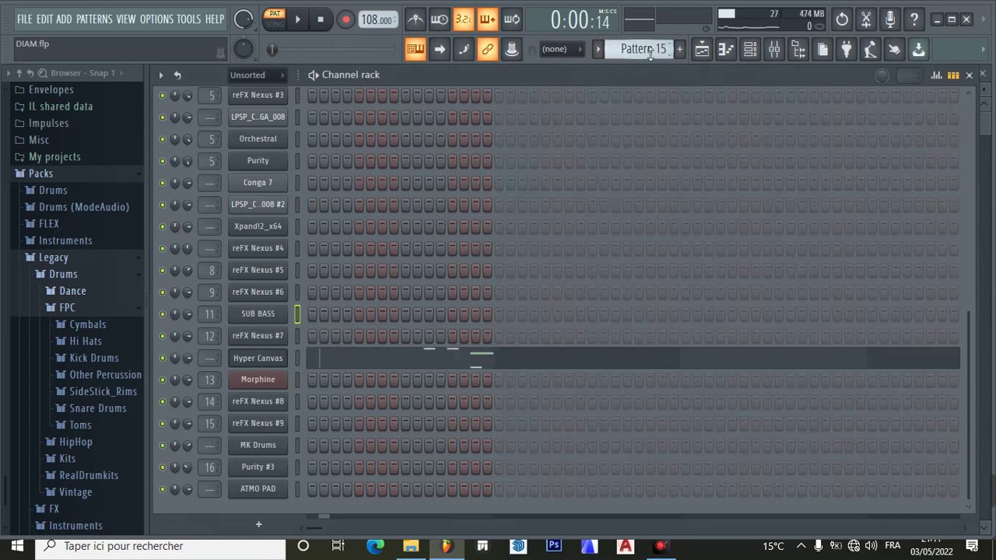
{"action": "left_click", "coordinate": [267, 363]}
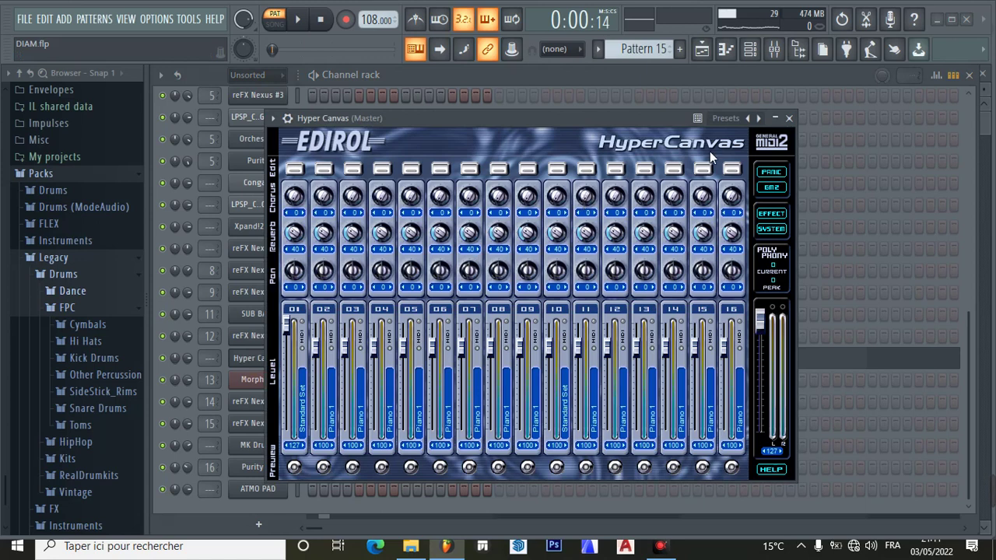
{"action": "left_click", "coordinate": [788, 118]}
{"action": "left_click", "coordinate": [319, 20]}
{"action": "left_click", "coordinate": [300, 21]}
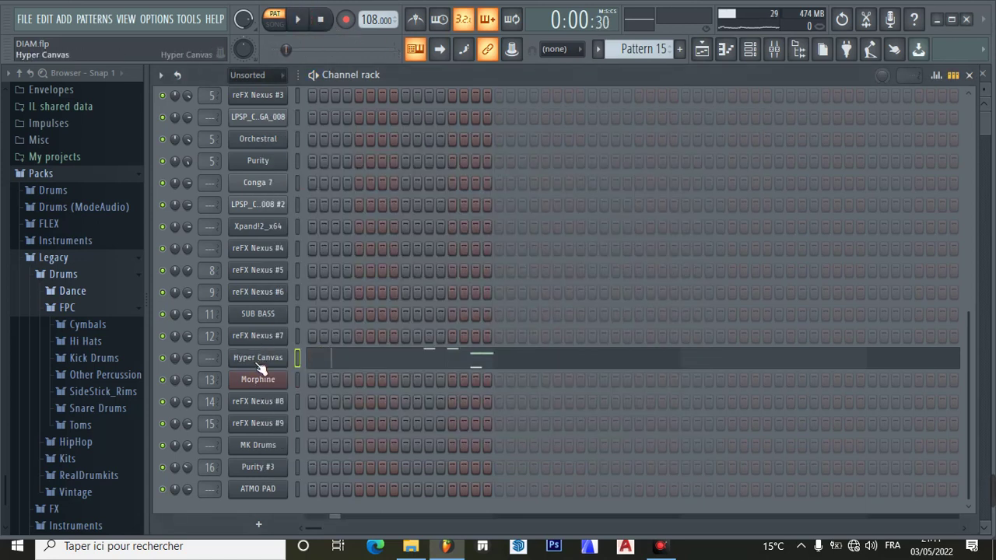
Show the Drum Set presets, including 001 Standard Set, for part 01 of Hyper Canvas, and close the instrument.
{"action": "left_click", "coordinate": [261, 363]}
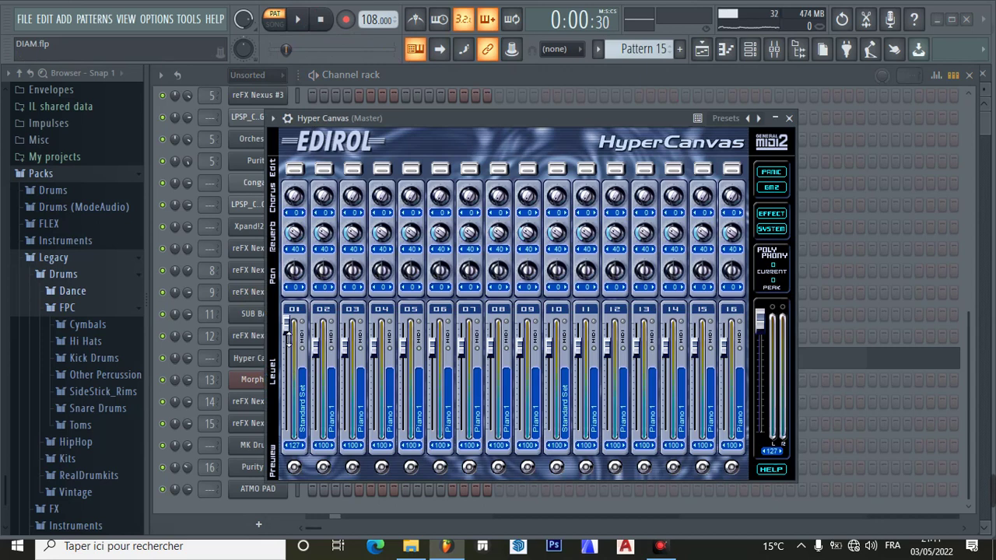
{"action": "left_click", "coordinate": [307, 383]}
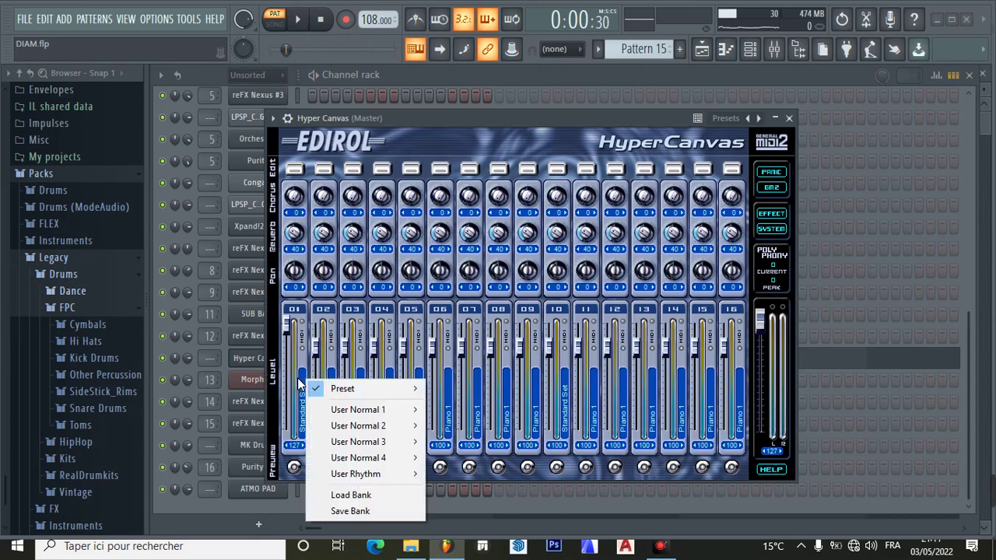
{"action": "mouse_move", "coordinate": [337, 393]}
{"action": "mouse_move", "coordinate": [434, 389]}
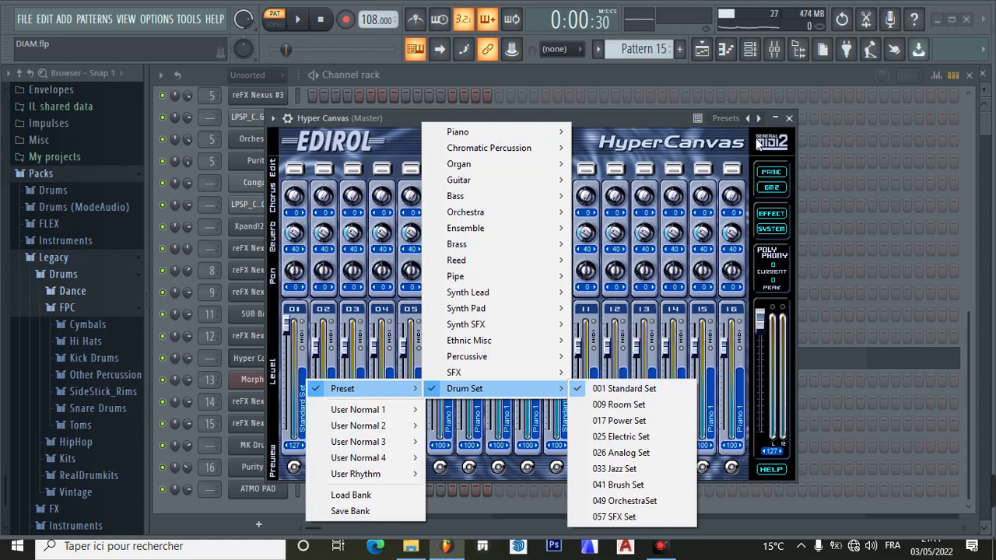
{"action": "left_click", "coordinate": [789, 118]}
Play Pattern 15, examine the Hyper Canvas drum notes in the piano roll, and pause playback.
{"action": "left_click", "coordinate": [298, 18]}
{"action": "left_click", "coordinate": [379, 364]}
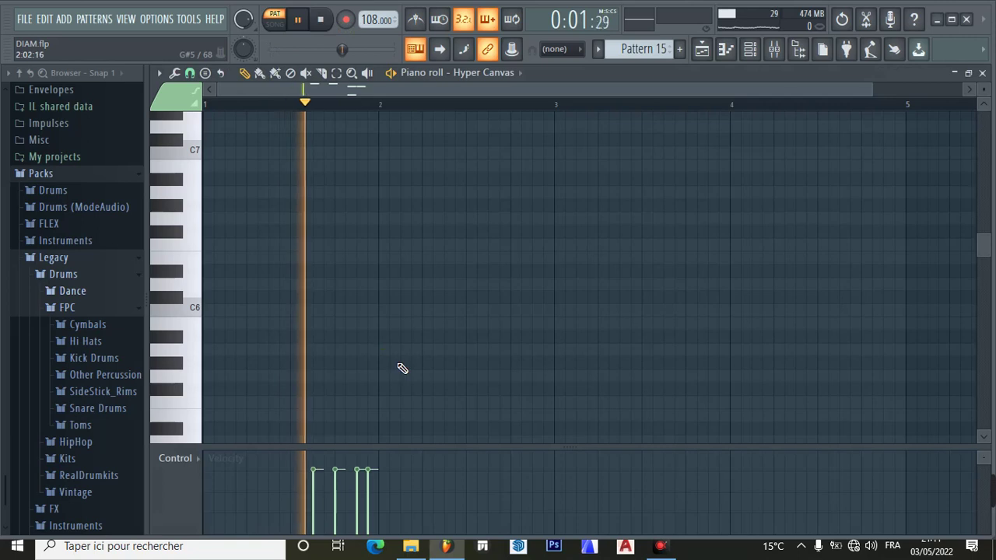
{"action": "scroll", "coordinate": [407, 356], "scroll_direction": "down", "scroll_amount": 5}
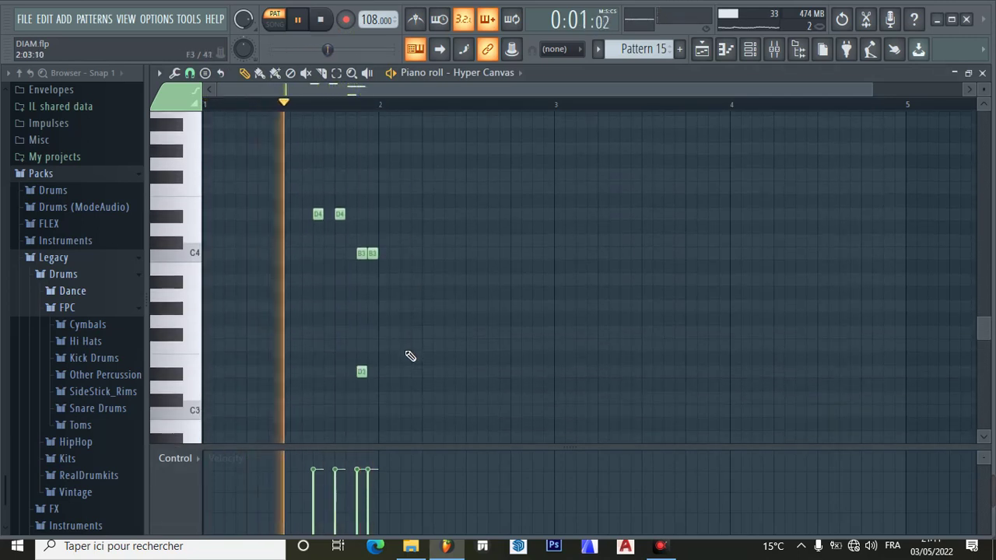
{"action": "left_click", "coordinate": [301, 22]}
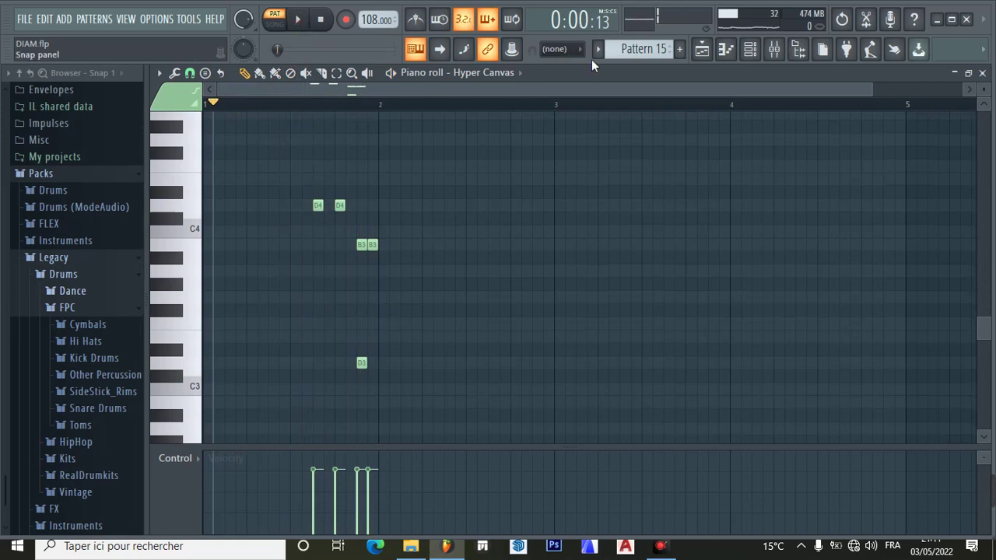
Select Pattern 16 in the playlist and view the program loaded in its Morphine channel.
{"action": "left_click", "coordinate": [702, 49]}
{"action": "left_click", "coordinate": [201, 351]}
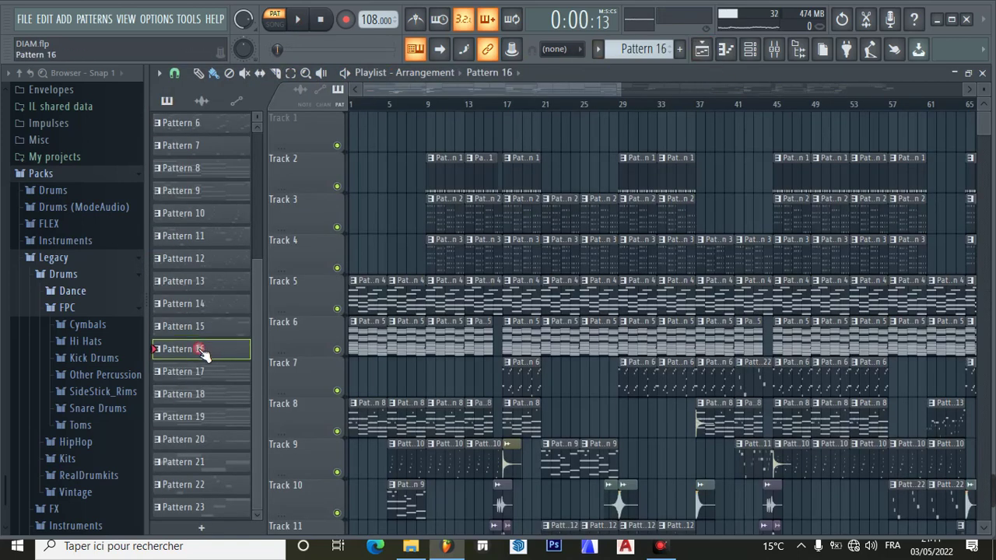
{"action": "left_click", "coordinate": [750, 49]}
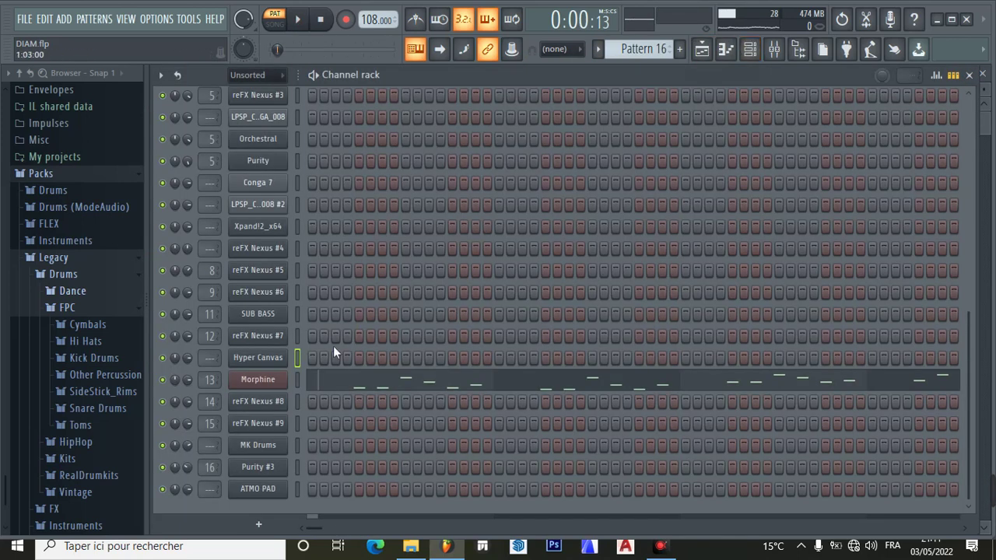
{"action": "left_click", "coordinate": [261, 381]}
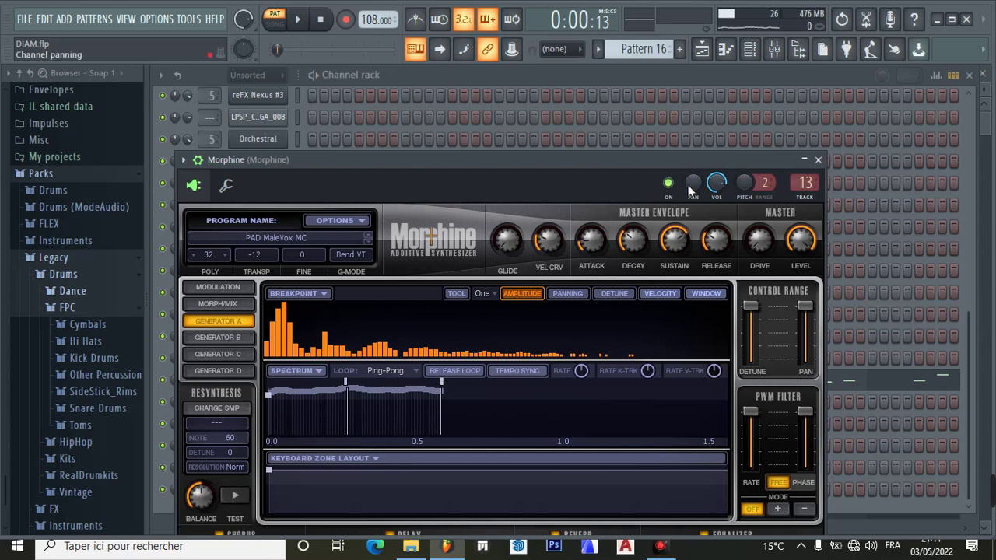
Close the Morphine instrument, play Pattern 16 while examining the Morphine notes in the piano roll, and pause playback.
{"action": "left_click", "coordinate": [818, 161]}
{"action": "key", "text": "space"}
{"action": "left_click", "coordinate": [408, 379]}
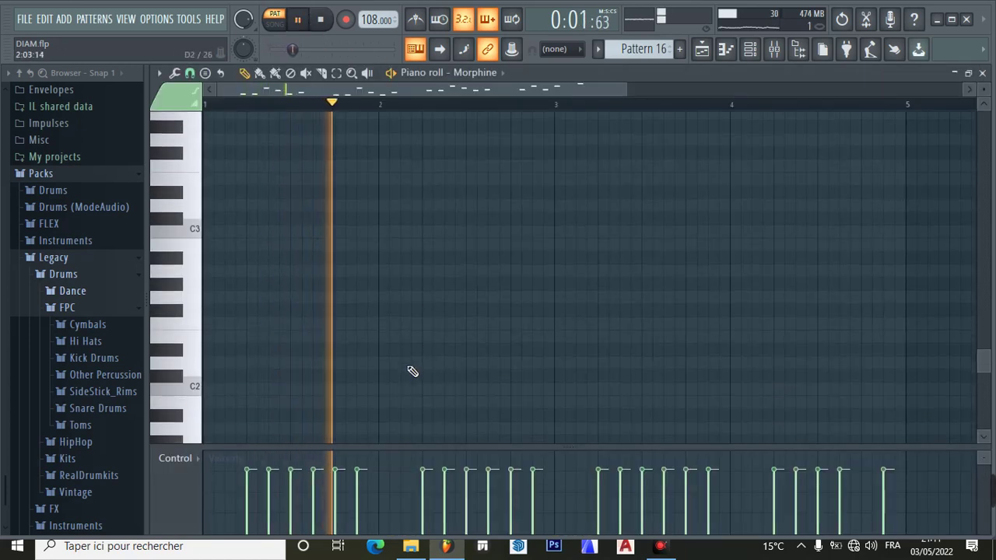
{"action": "scroll", "coordinate": [411, 370], "scroll_direction": "up", "scroll_amount": 3}
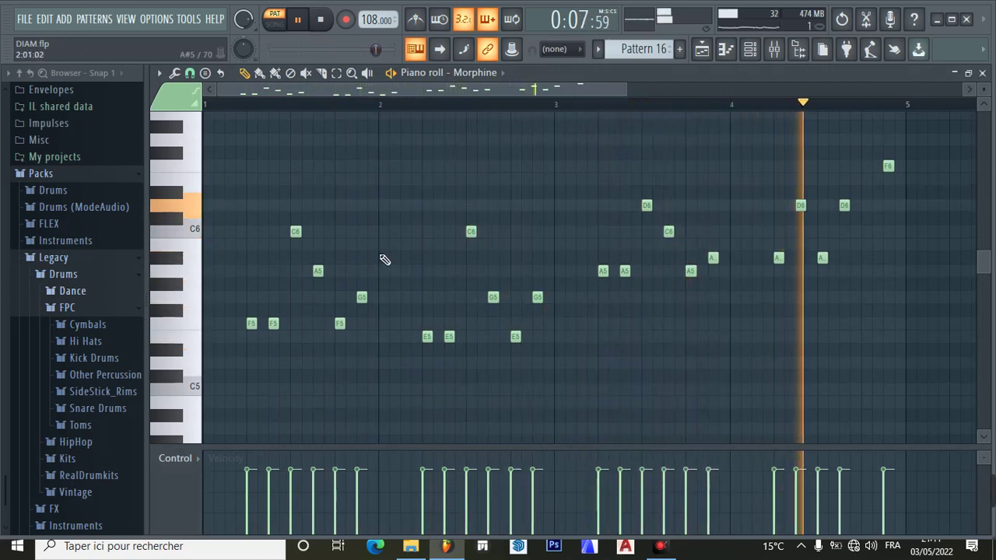
{"action": "left_click", "coordinate": [298, 19]}
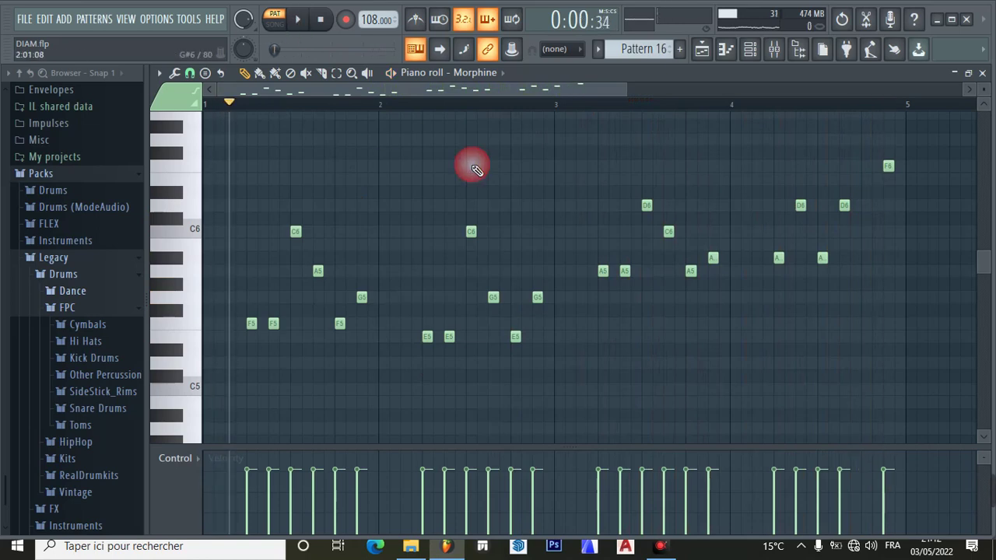
Select Pattern 17 in the playlist, view the preset loaded in its reFX Nexus #8 channel, and close the instrument.
{"action": "left_click", "coordinate": [702, 49]}
{"action": "left_click", "coordinate": [221, 373]}
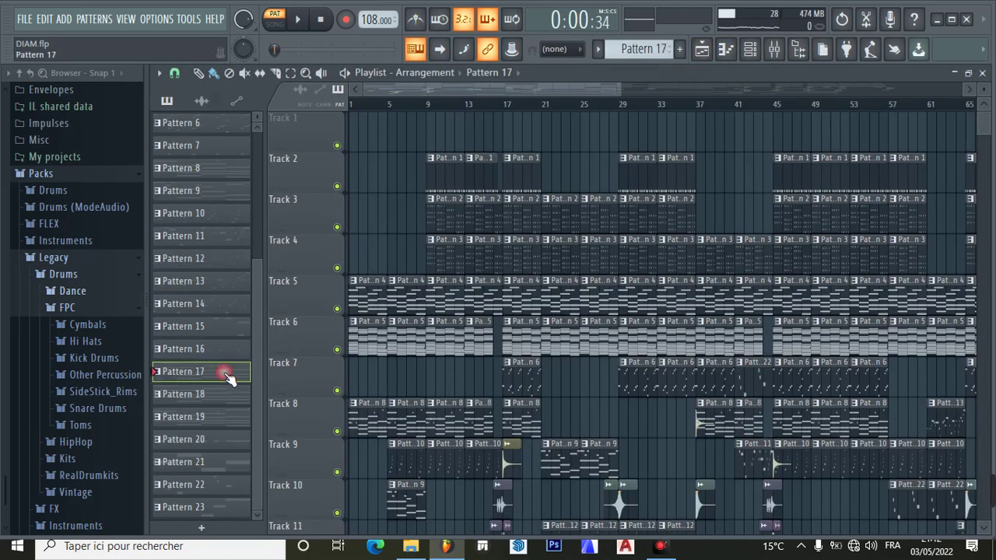
{"action": "left_click", "coordinate": [751, 49]}
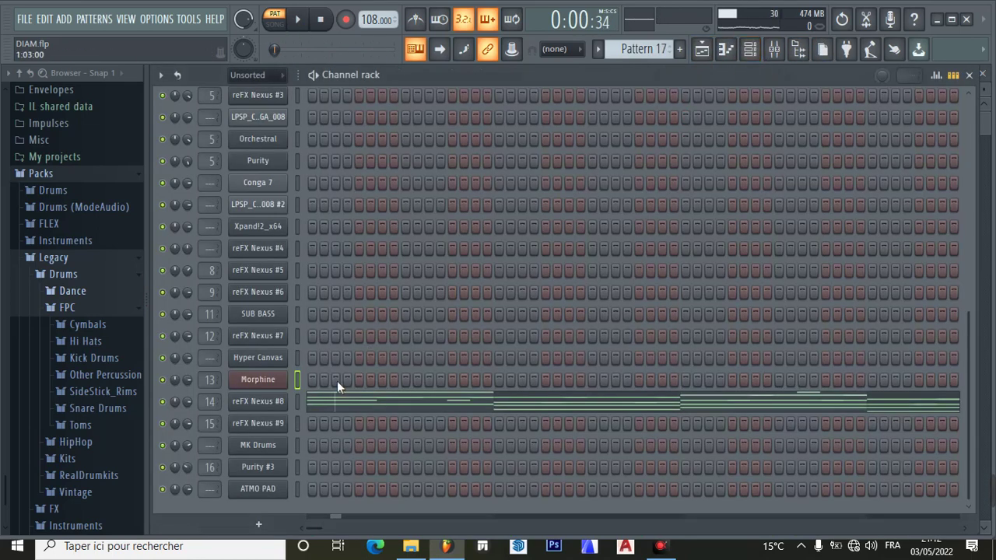
{"action": "left_click", "coordinate": [257, 403]}
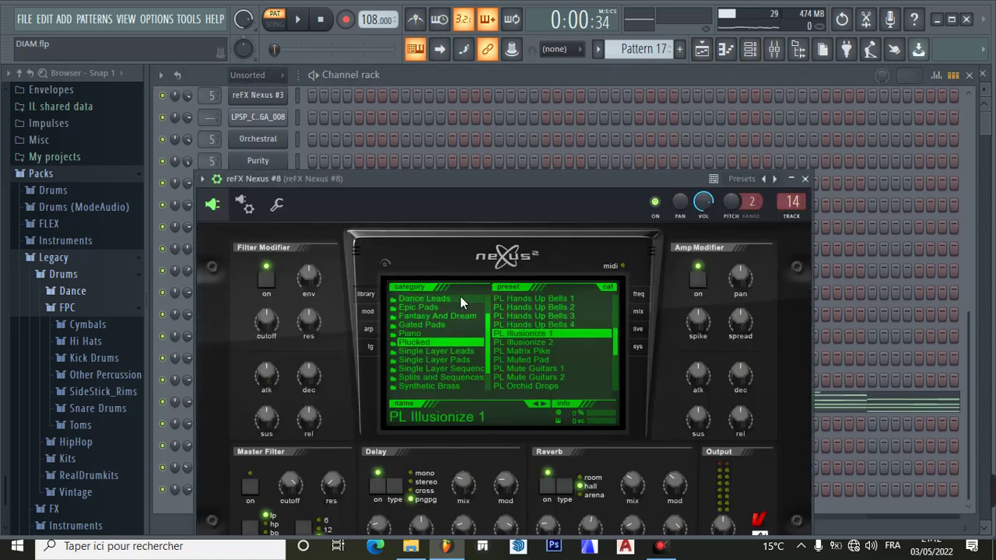
{"action": "left_click_drag", "start_coordinate": [436, 198], "coordinate": [403, 90]}
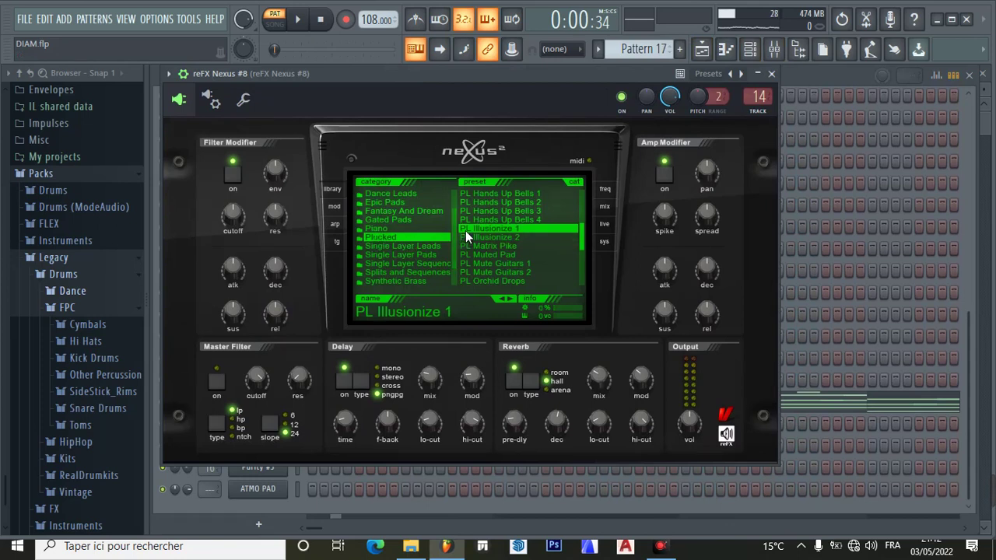
{"action": "left_click", "coordinate": [773, 75]}
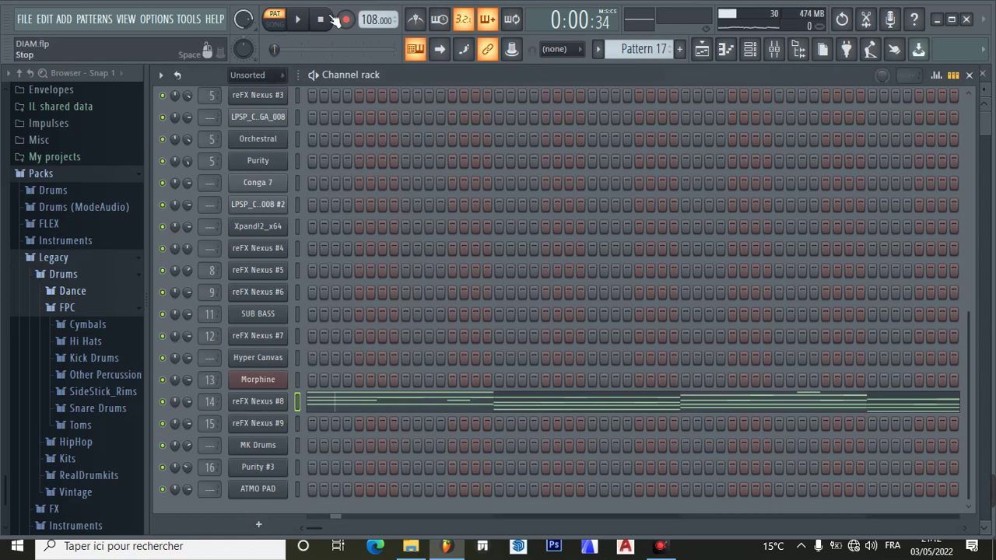
Play Pattern 17, examine the reFX Nexus #8 notes in the piano roll, and pause playback.
{"action": "left_click", "coordinate": [298, 20]}
{"action": "left_click", "coordinate": [362, 403]}
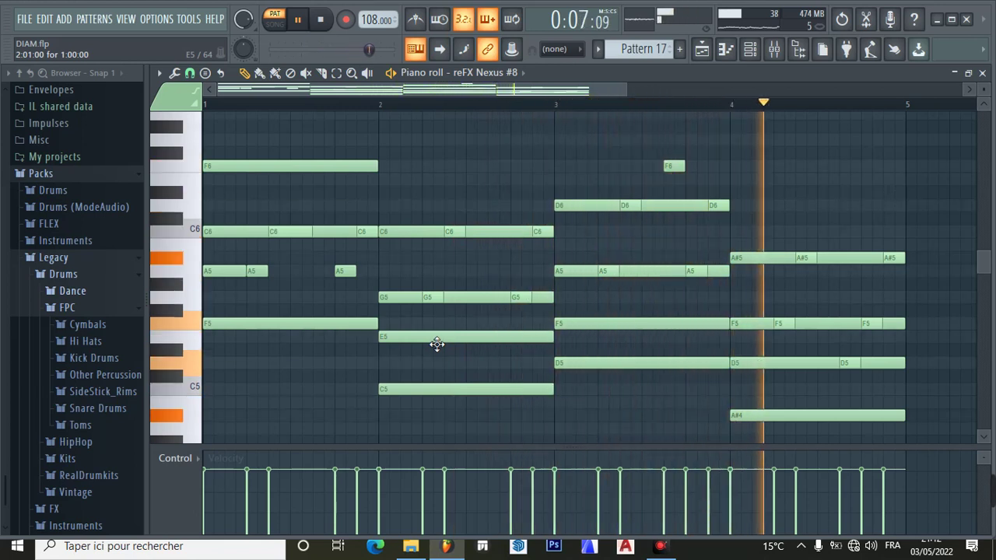
{"action": "left_click", "coordinate": [298, 27]}
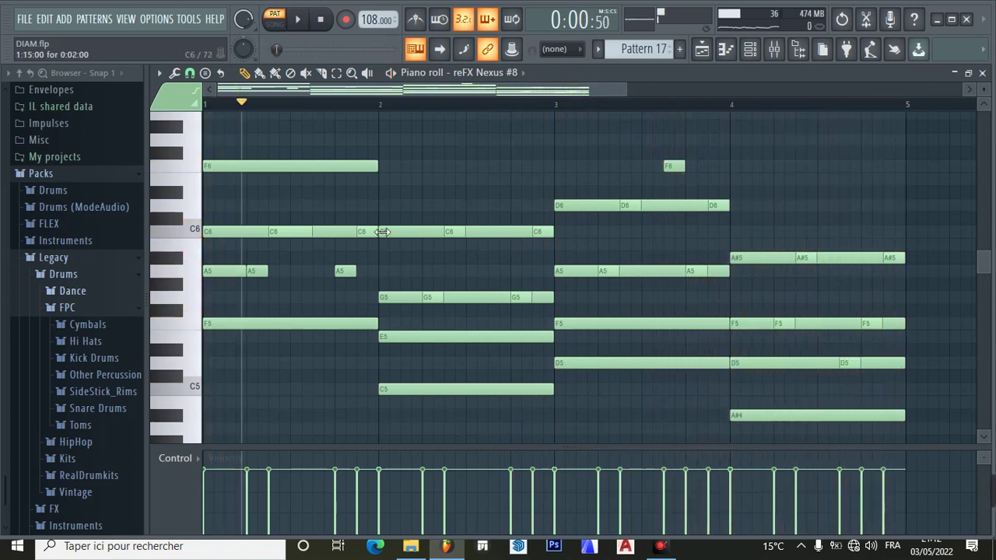
View the Fruity Stereo Shaper and Fruity parametric EQ 2 settings on the reFX Nexus #8 mixer track.
{"action": "left_click", "coordinate": [751, 49]}
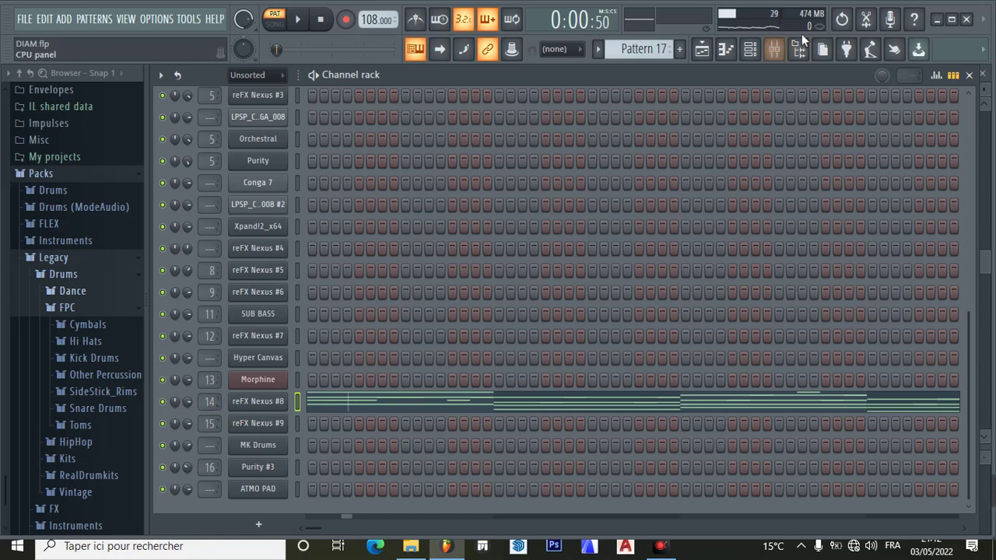
{"action": "left_click", "coordinate": [774, 50]}
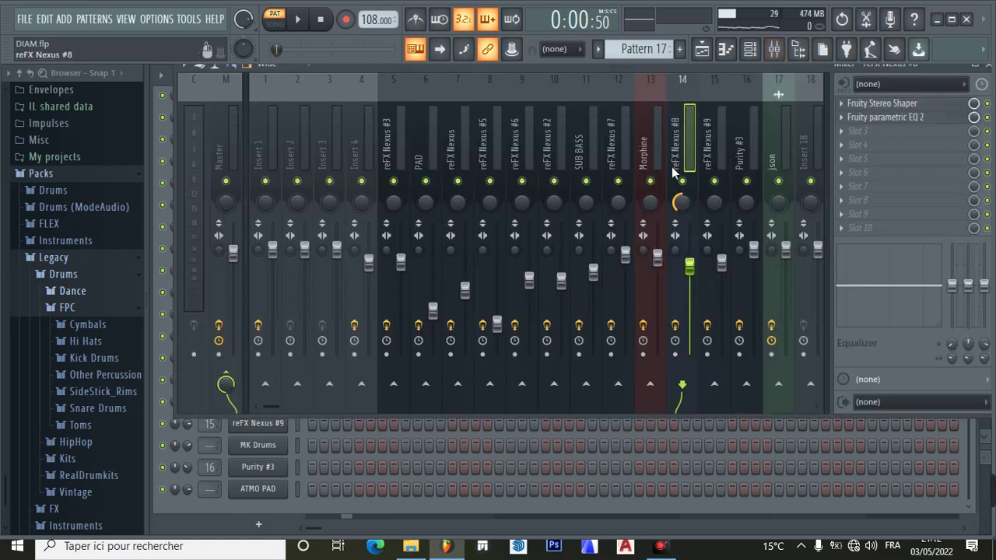
{"action": "left_click", "coordinate": [895, 109]}
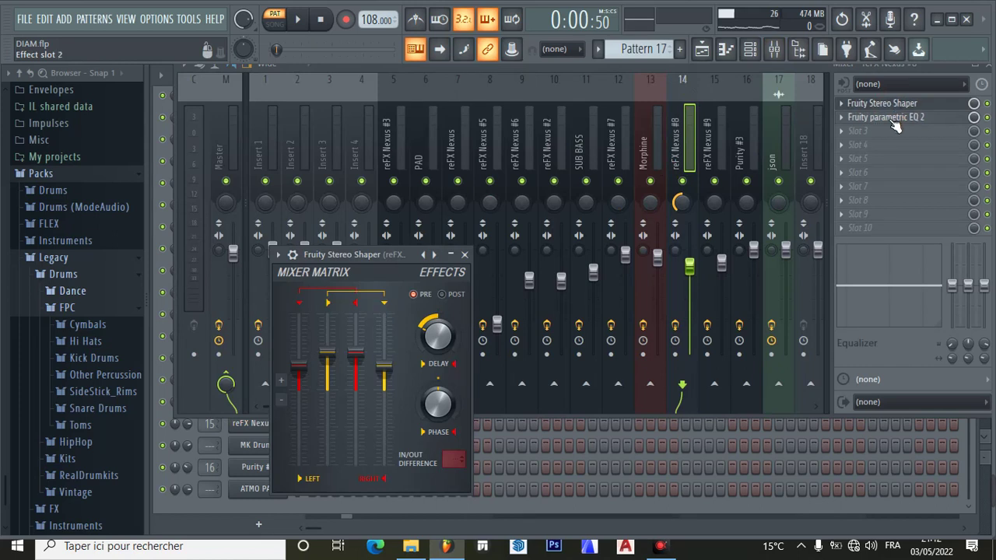
{"action": "left_click", "coordinate": [895, 118]}
{"action": "left_click", "coordinate": [746, 274]}
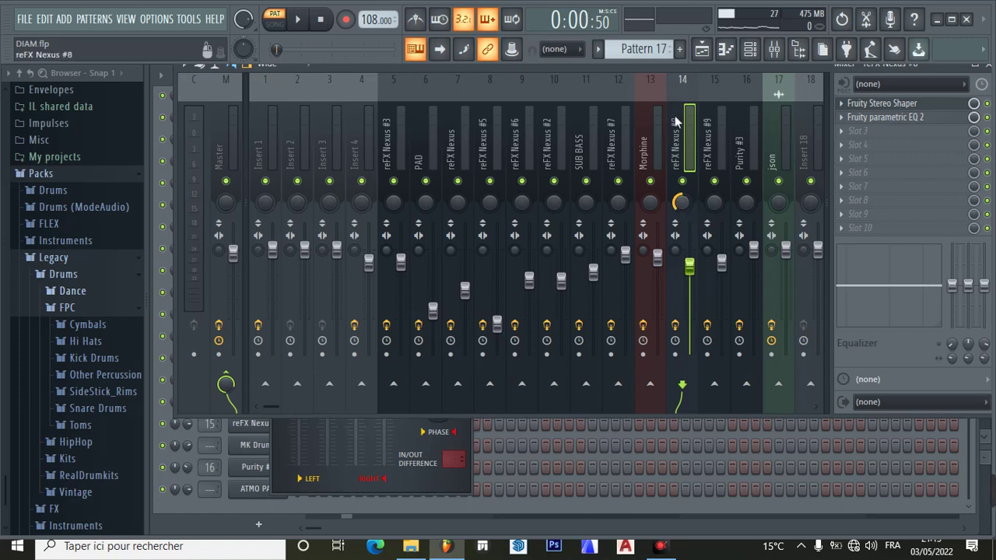
{"action": "left_click", "coordinate": [704, 52]}
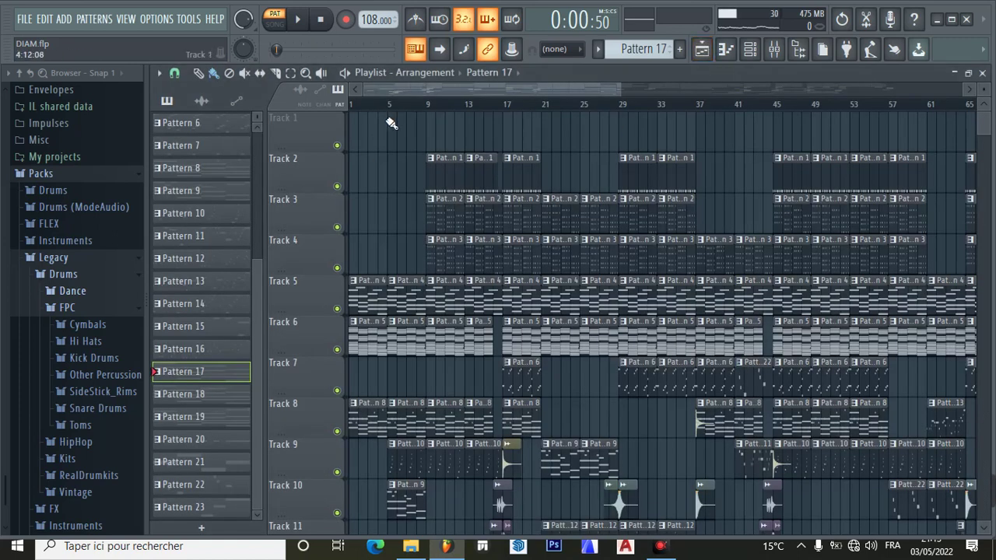
{"action": "left_click", "coordinate": [204, 396]}
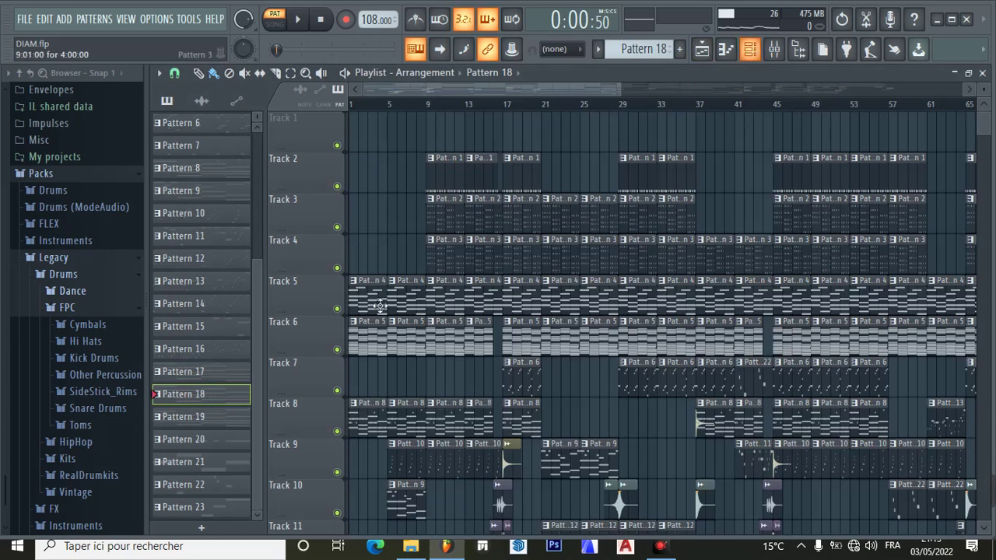
{"action": "left_click", "coordinate": [207, 372]}
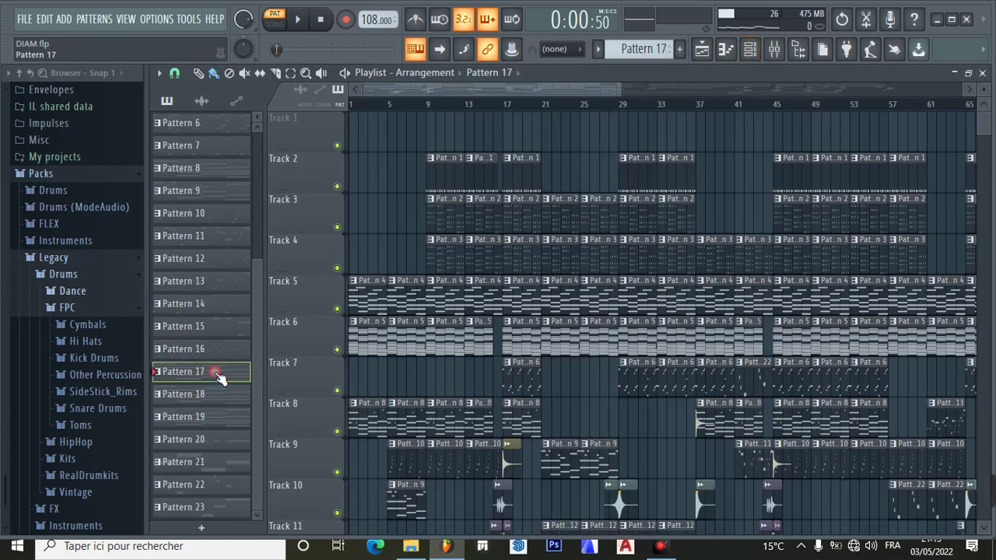
Recheck the Fruity parametric EQ 2 curve on the reFX Nexus #8 mixer track, close it, and return to the playlist.
{"action": "left_click", "coordinate": [775, 49]}
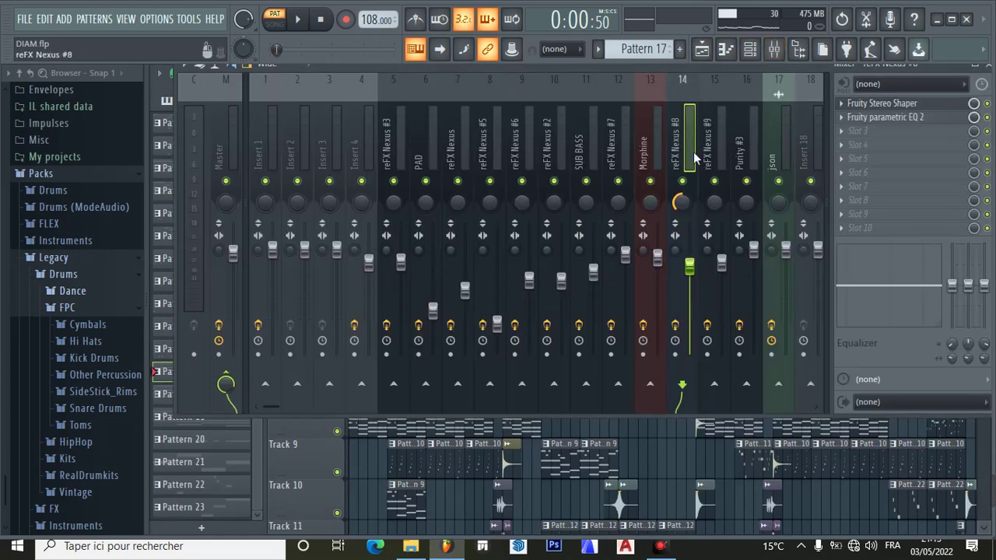
{"action": "left_click", "coordinate": [875, 121]}
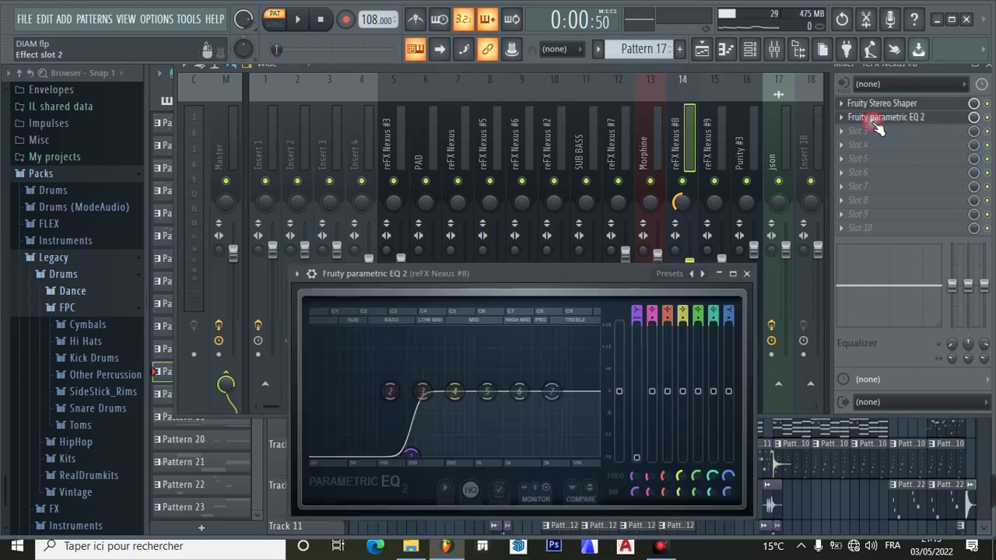
{"action": "left_click", "coordinate": [747, 275]}
{"action": "left_click", "coordinate": [703, 51]}
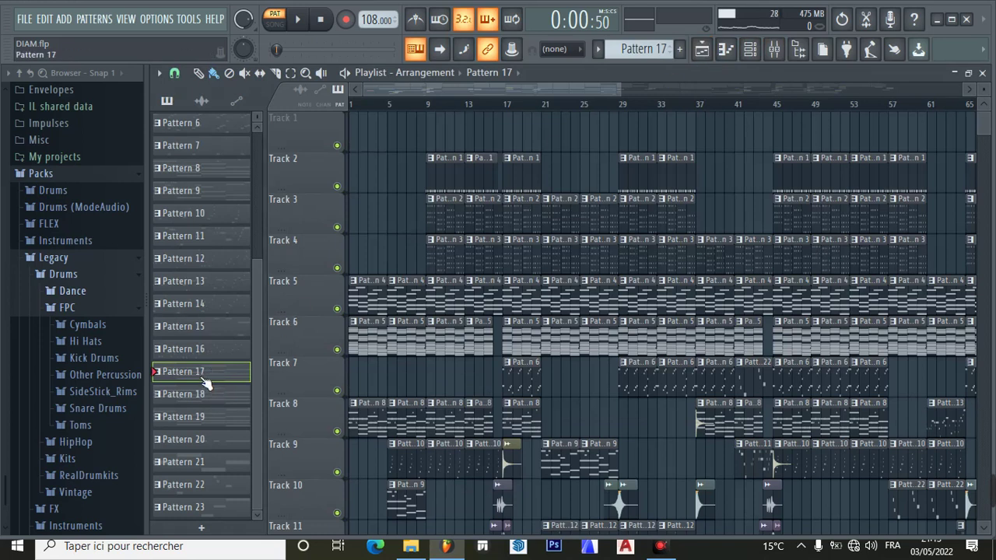
Show Pattern 17 in the channel rack, restart its playback briefly, and pause it.
{"action": "left_click", "coordinate": [751, 49]}
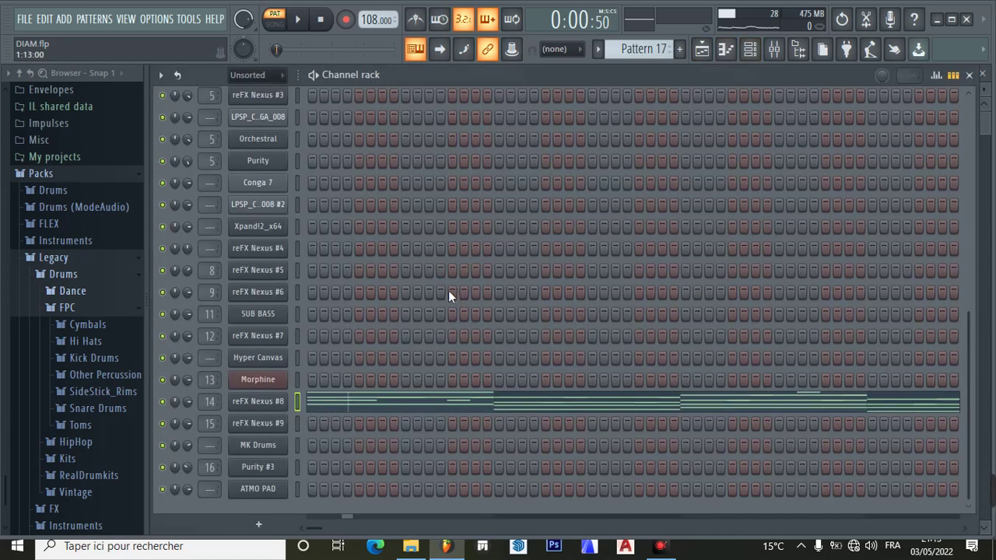
{"action": "left_click", "coordinate": [322, 22]}
{"action": "left_click", "coordinate": [301, 22]}
{"action": "left_click", "coordinate": [301, 21]}
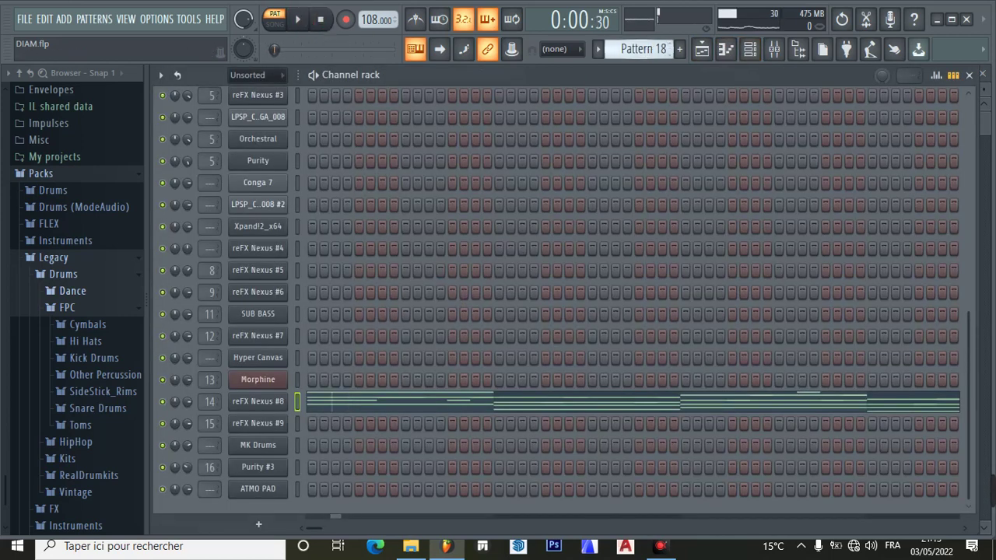
Switch to Pattern 18, view the preset in its reFX Nexus #8 channel, and close the instrument.
{"action": "scroll", "coordinate": [650, 50], "scroll_direction": "down", "scroll_amount": 1}
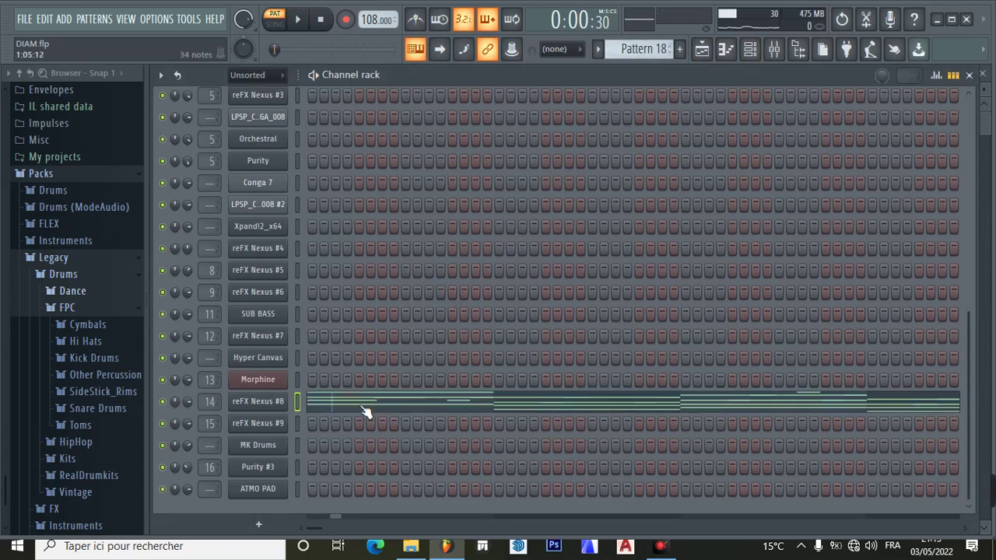
{"action": "left_click", "coordinate": [251, 406]}
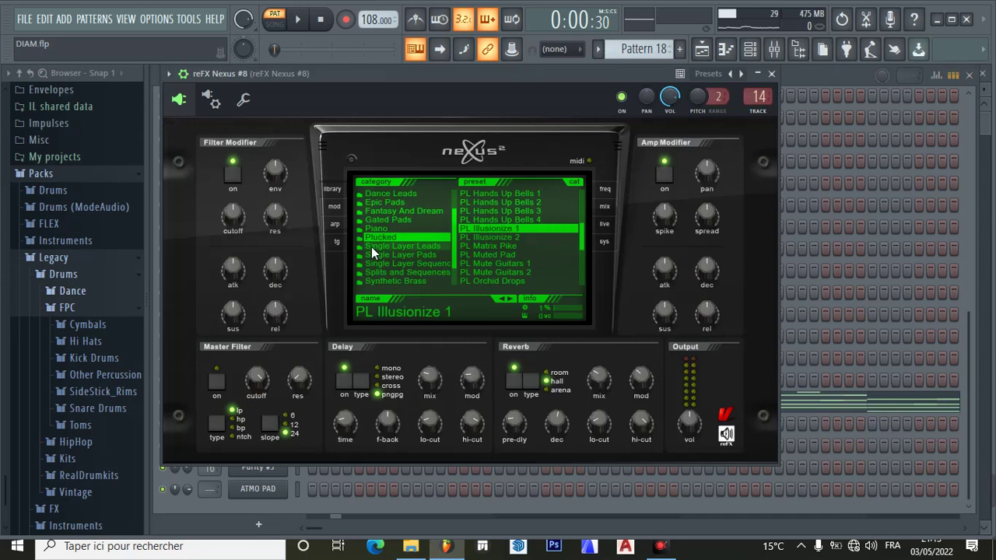
{"action": "left_click", "coordinate": [771, 75]}
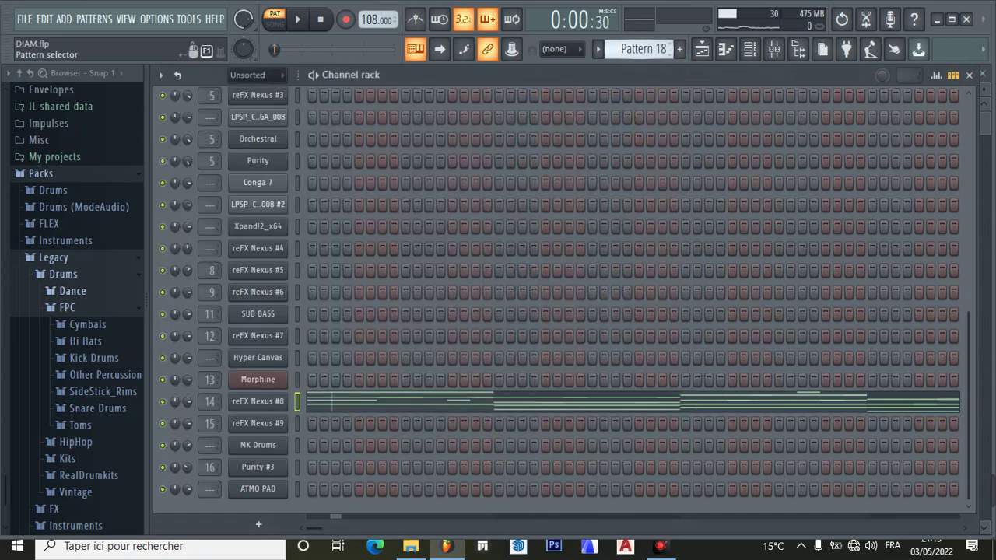
Switch to Pattern 19, reset playback to the start, view the preset in its reFX Nexus #9 channel, and close the instrument.
{"action": "scroll", "coordinate": [640, 49], "scroll_direction": "down", "scroll_amount": 1}
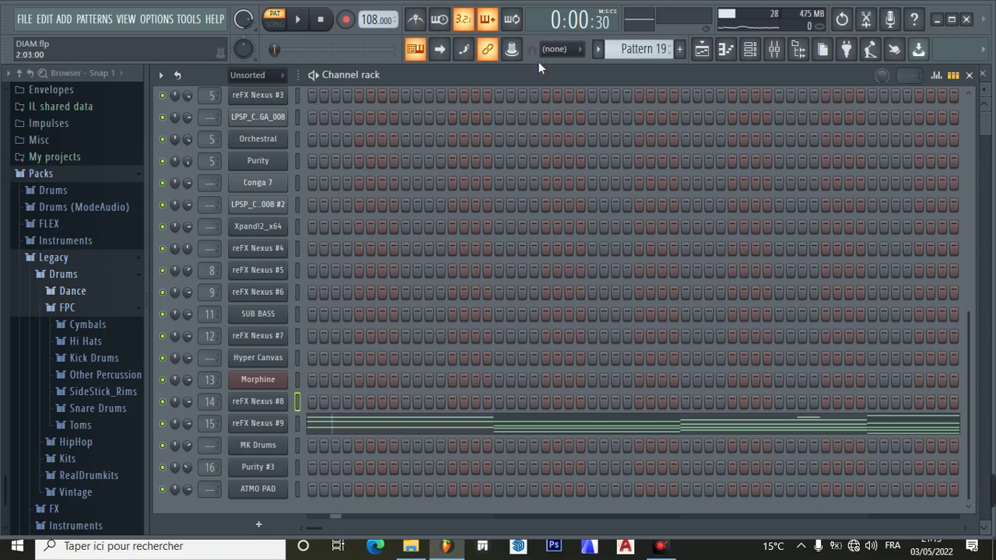
{"action": "left_click", "coordinate": [327, 26]}
{"action": "left_click", "coordinate": [250, 427]}
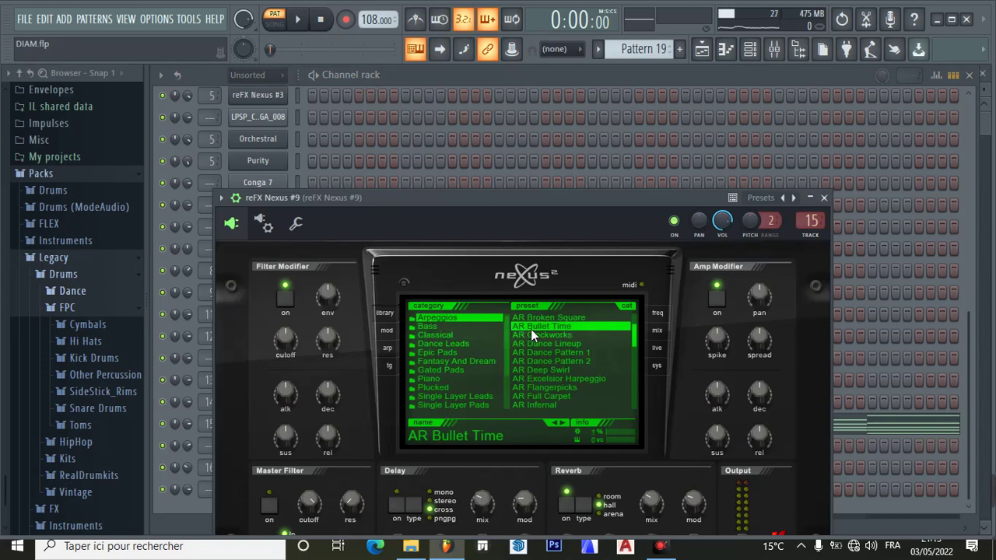
{"action": "left_click", "coordinate": [824, 199]}
{"action": "left_click", "coordinate": [379, 215]}
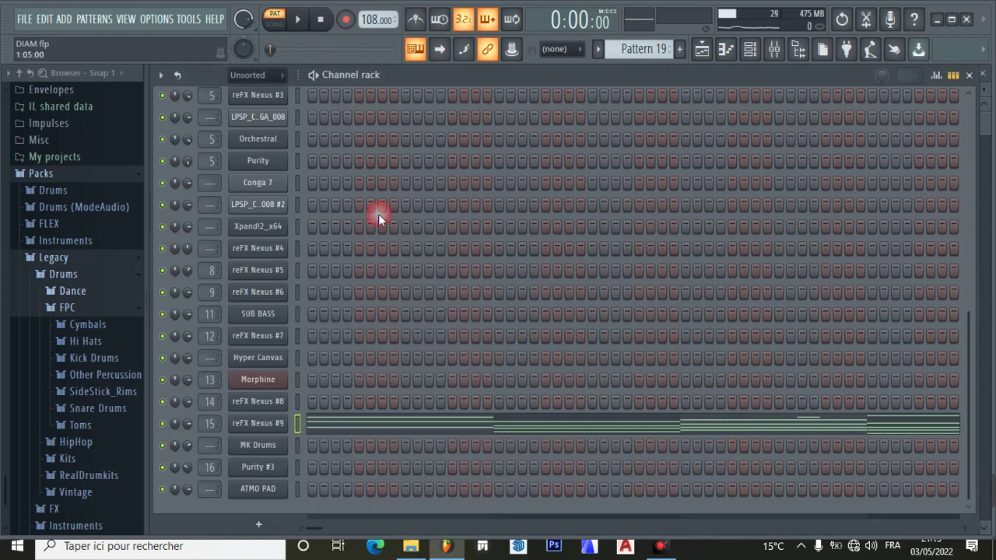
Examine the reFX Nexus #9 notes in the piano roll while playing Pattern 19, and pause playback.
{"action": "left_click", "coordinate": [390, 430]}
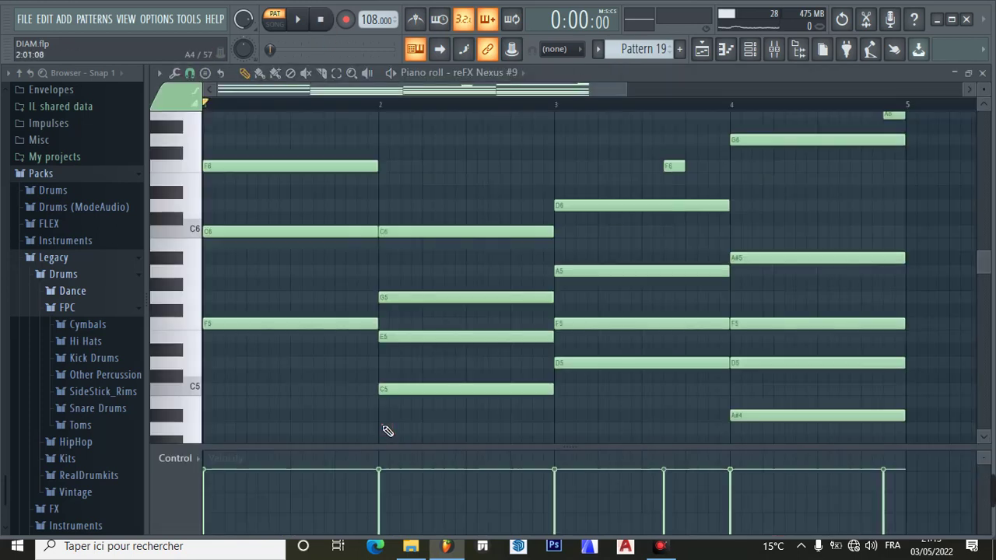
{"action": "scroll", "coordinate": [367, 363], "scroll_direction": "up", "scroll_amount": 1}
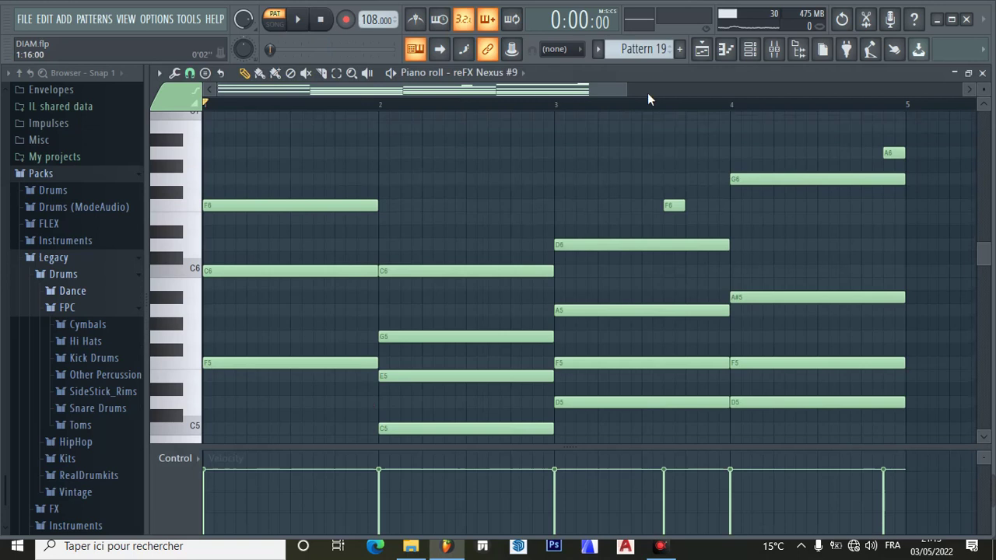
{"action": "left_click_drag", "start_coordinate": [633, 93], "coordinate": [644, 94]}
{"action": "left_click", "coordinate": [432, 74]}
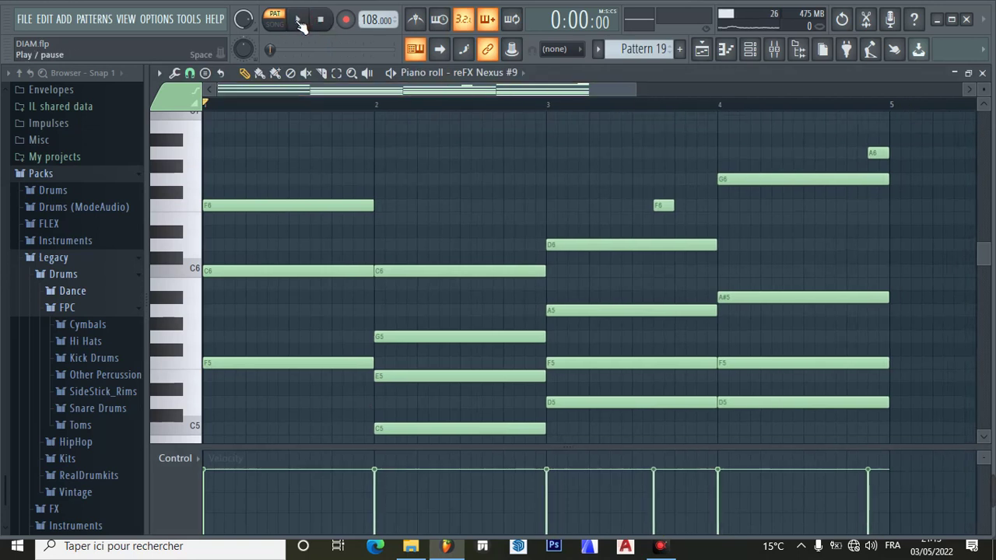
{"action": "left_click", "coordinate": [297, 19]}
{"action": "scroll", "coordinate": [439, 282], "scroll_direction": "down", "scroll_amount": 1}
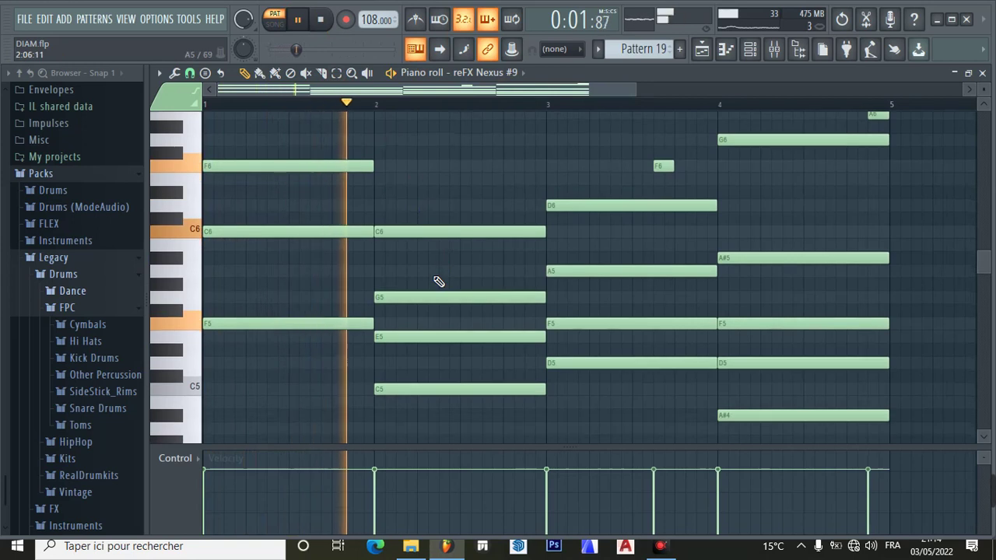
{"action": "scroll", "coordinate": [439, 282], "scroll_direction": "up", "scroll_amount": 1}
{"action": "scroll", "coordinate": [440, 283], "scroll_direction": "down", "scroll_amount": 1}
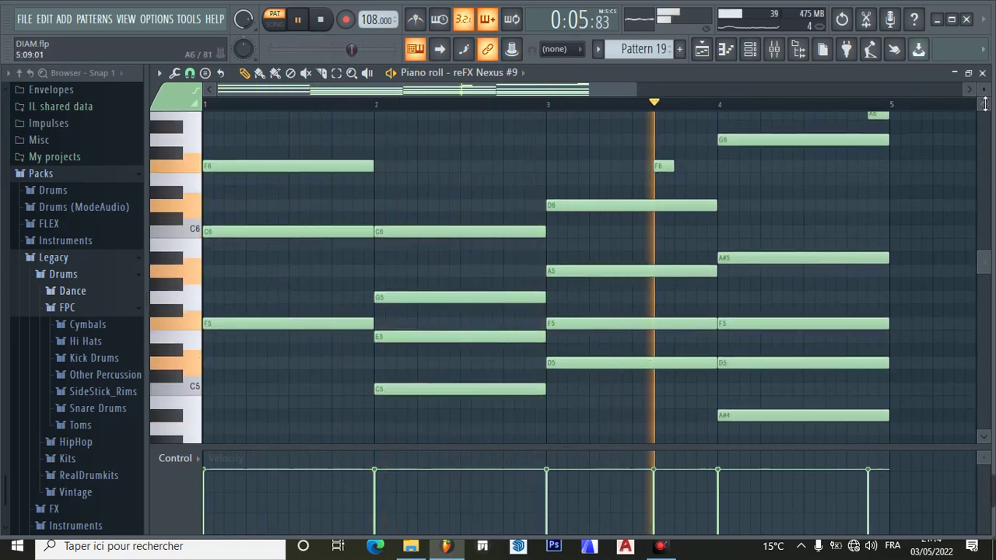
{"action": "left_click_drag", "start_coordinate": [986, 91], "coordinate": [987, 101]}
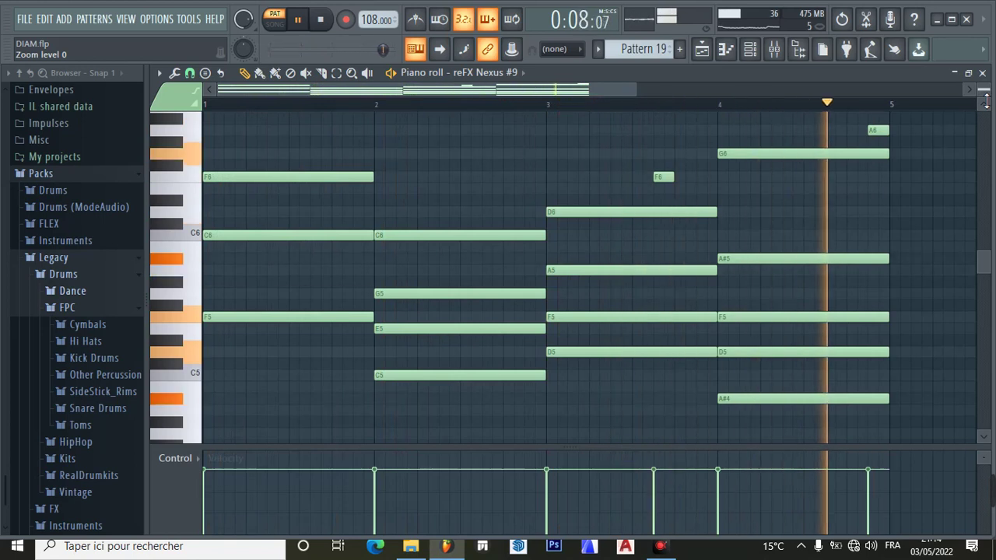
{"action": "left_click", "coordinate": [298, 23]}
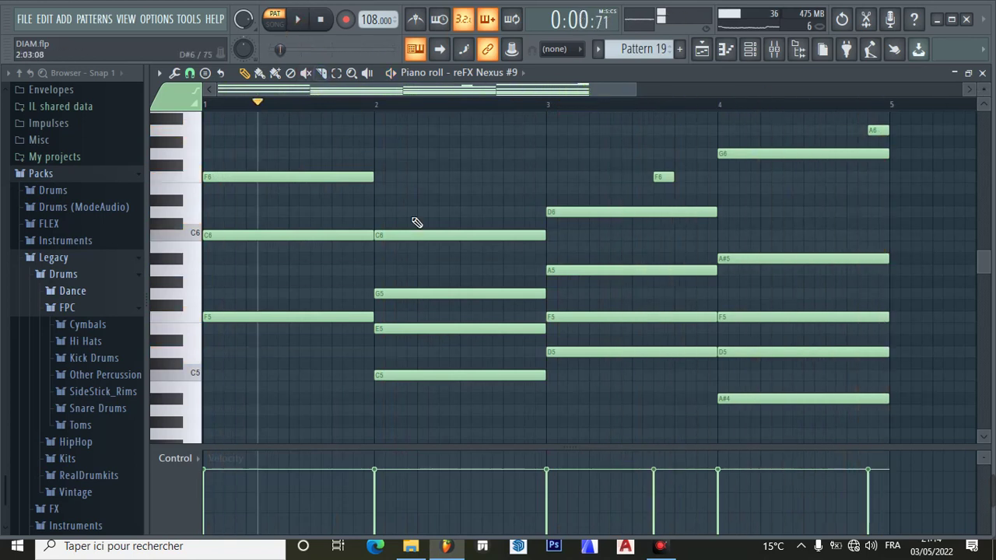
Return to Pattern 19 and load Fruity PanOMatic into the third effect slot of the reFX Nexus #9 mixer track.
{"action": "left_click", "coordinate": [703, 52]}
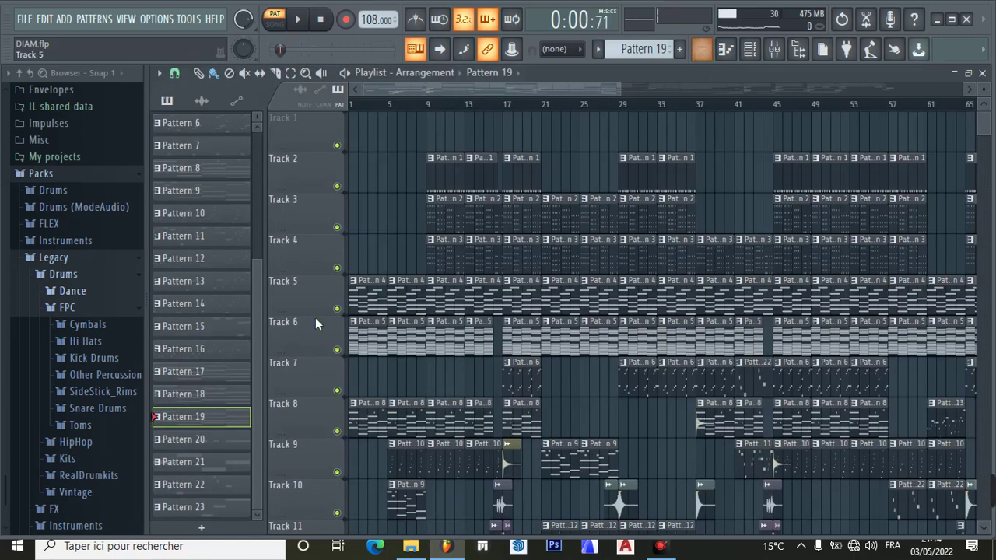
{"action": "left_click", "coordinate": [209, 440]}
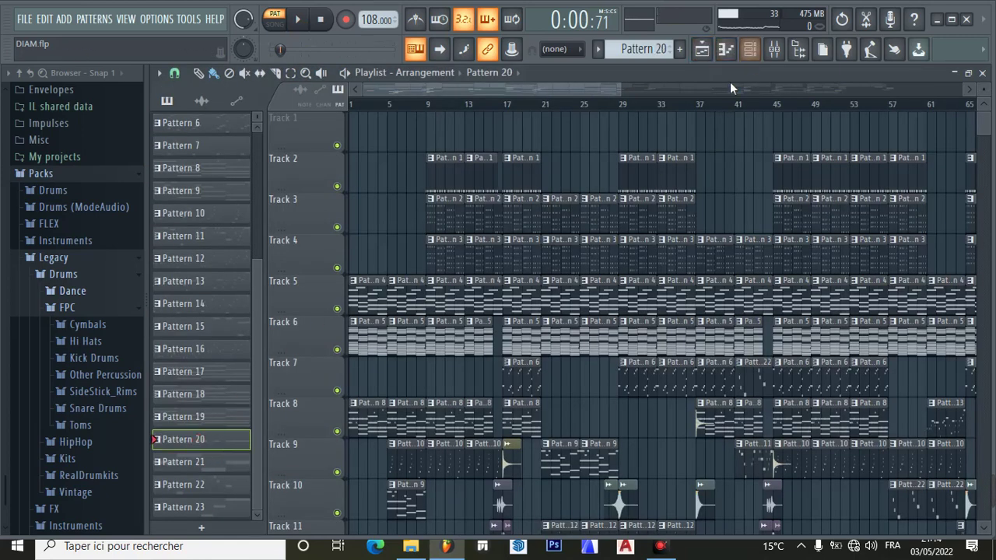
{"action": "left_click", "coordinate": [208, 418]}
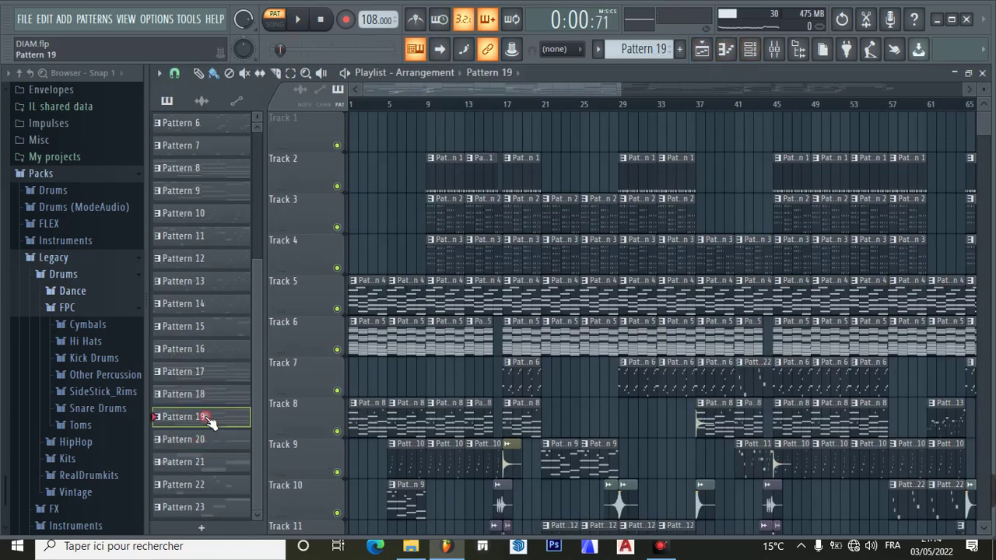
{"action": "left_click", "coordinate": [750, 49]}
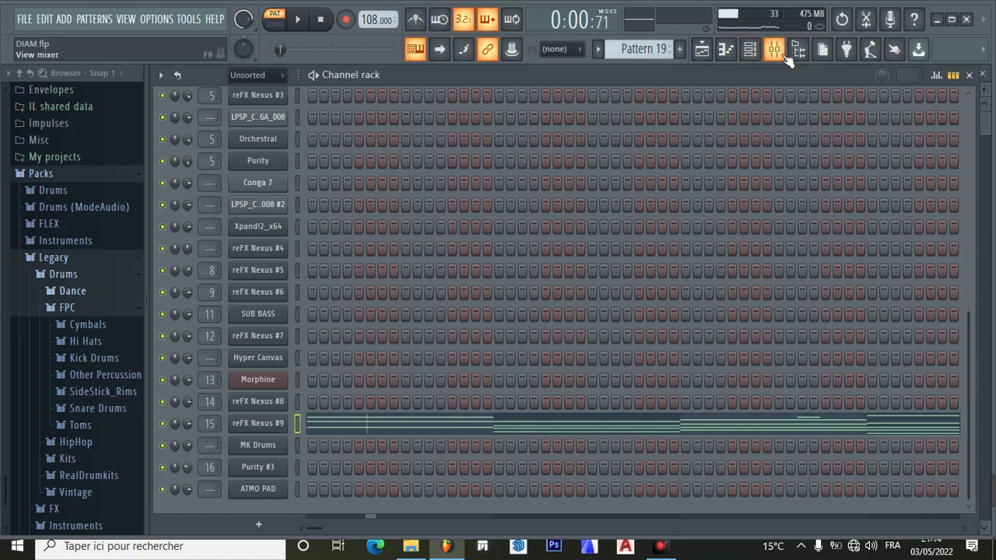
{"action": "left_click", "coordinate": [777, 51]}
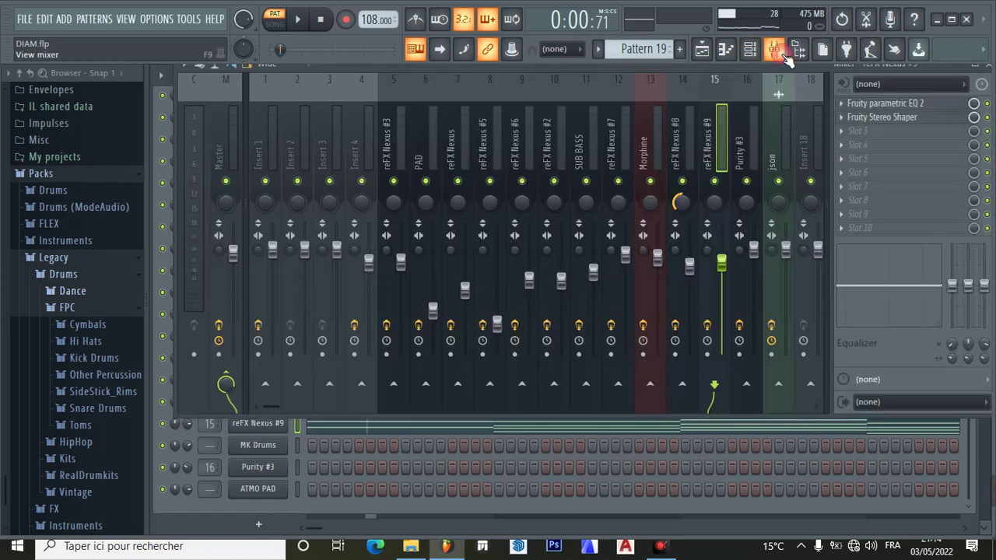
{"action": "left_click", "coordinate": [846, 138]}
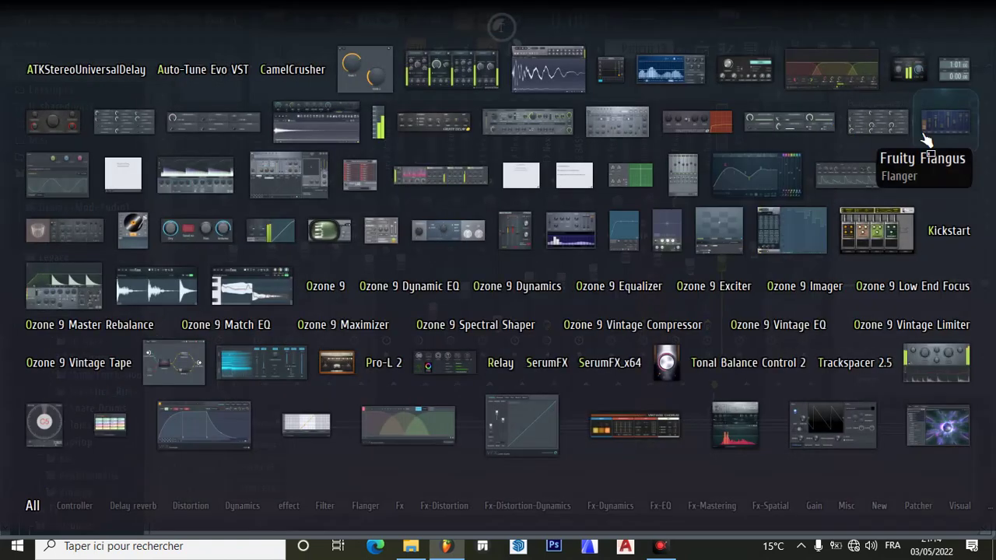
{"action": "left_click", "coordinate": [642, 180]}
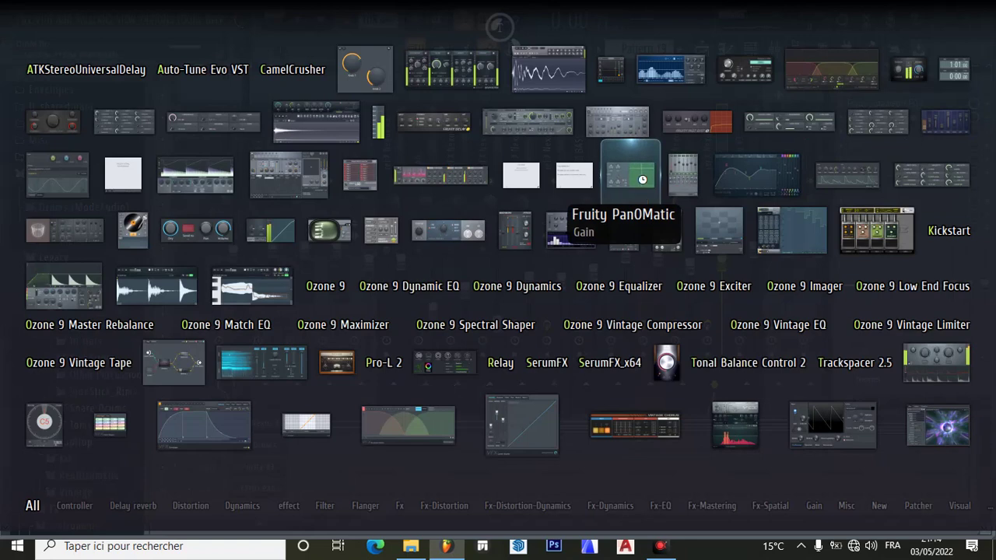
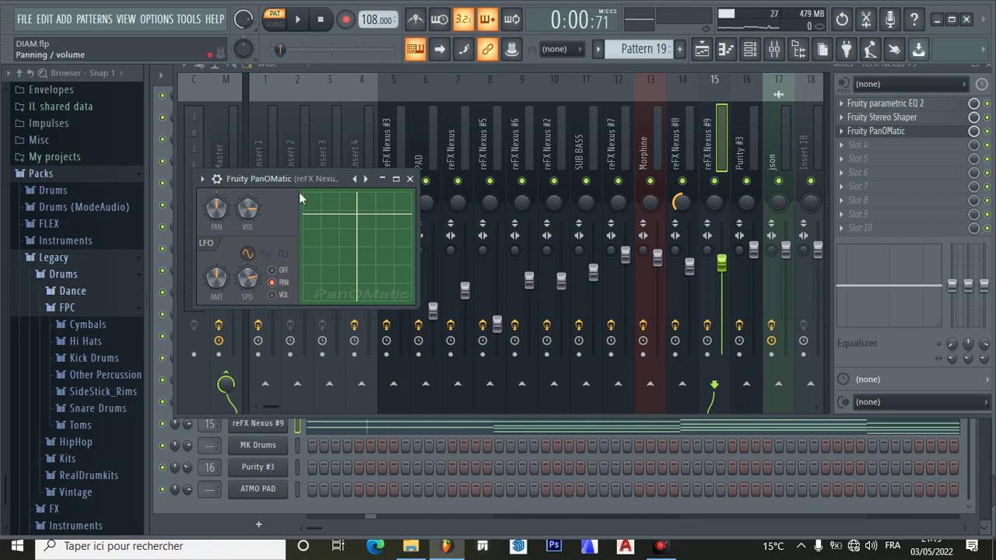
Lower the LFO speed of Fruity PanOMatic while Pattern 19 plays, and pause playback.
{"action": "left_click", "coordinate": [302, 23]}
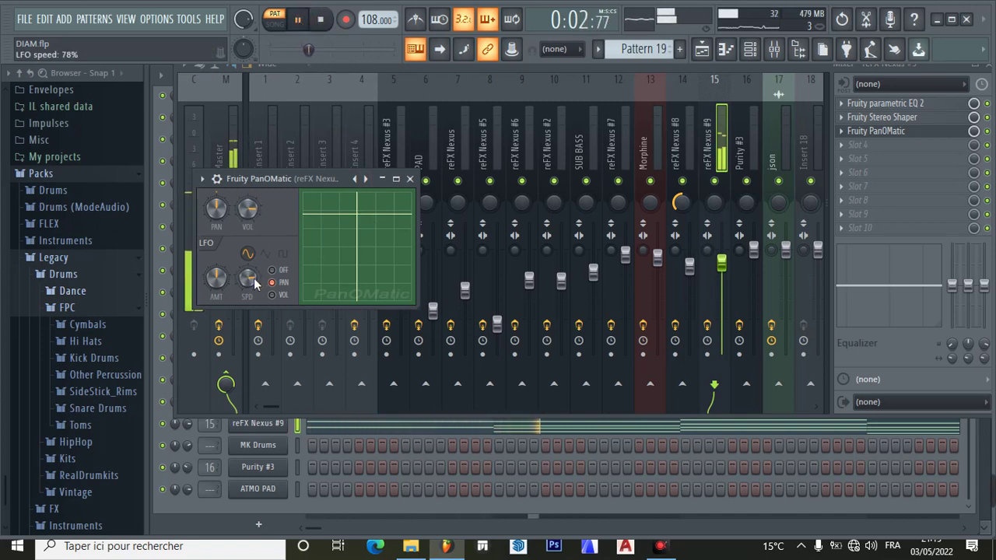
{"action": "left_click_drag", "start_coordinate": [248, 278], "coordinate": [247, 290]}
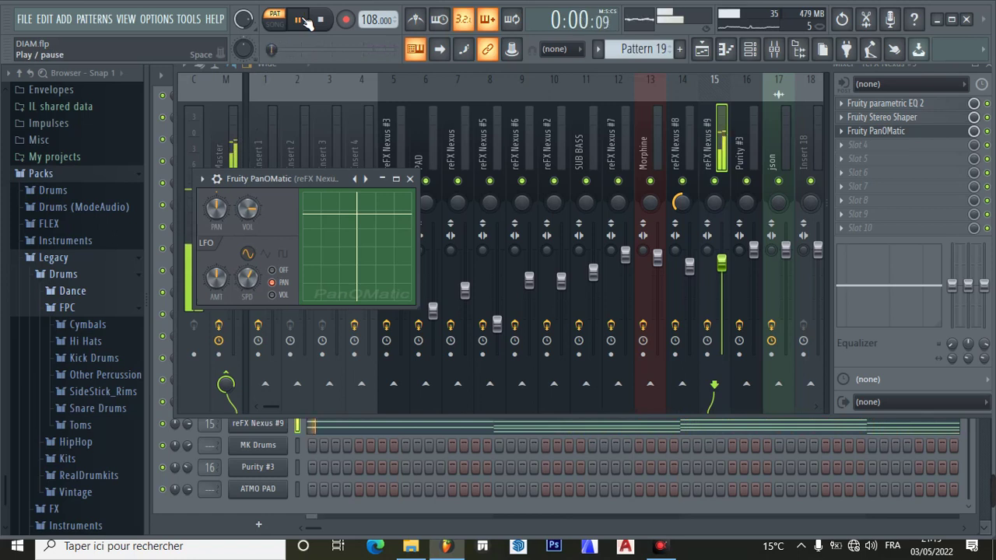
{"action": "left_click", "coordinate": [302, 21]}
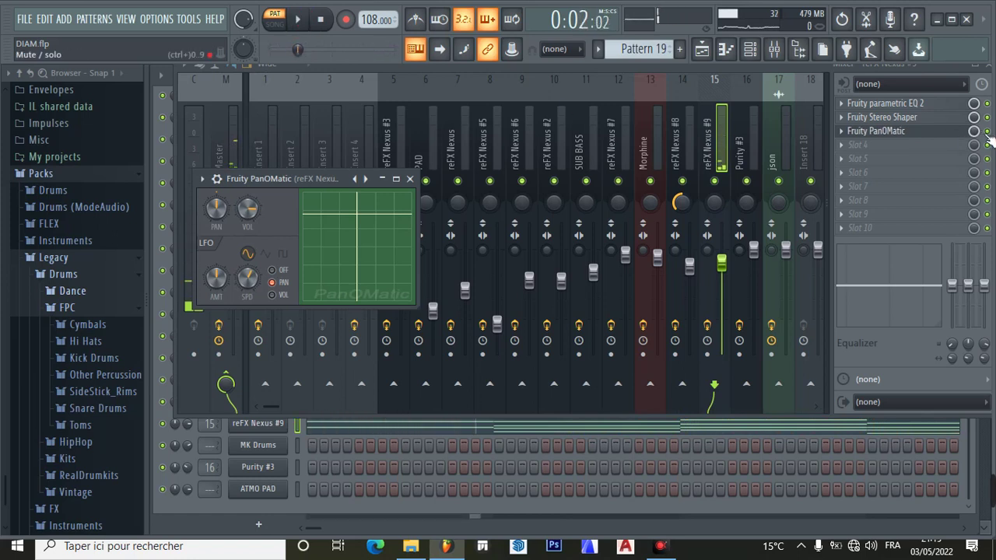
Disable Fruity PanOMatic on the reFX Nexus #9 mixer track, play Pattern 19 twice to compare the sound, and pause playback.
{"action": "left_click", "coordinate": [988, 132]}
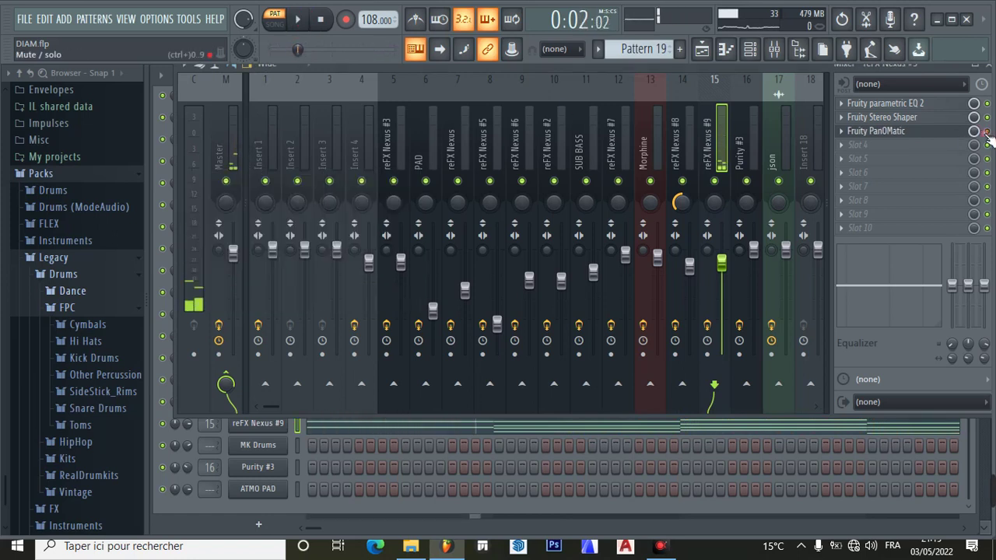
{"action": "left_click", "coordinate": [300, 22]}
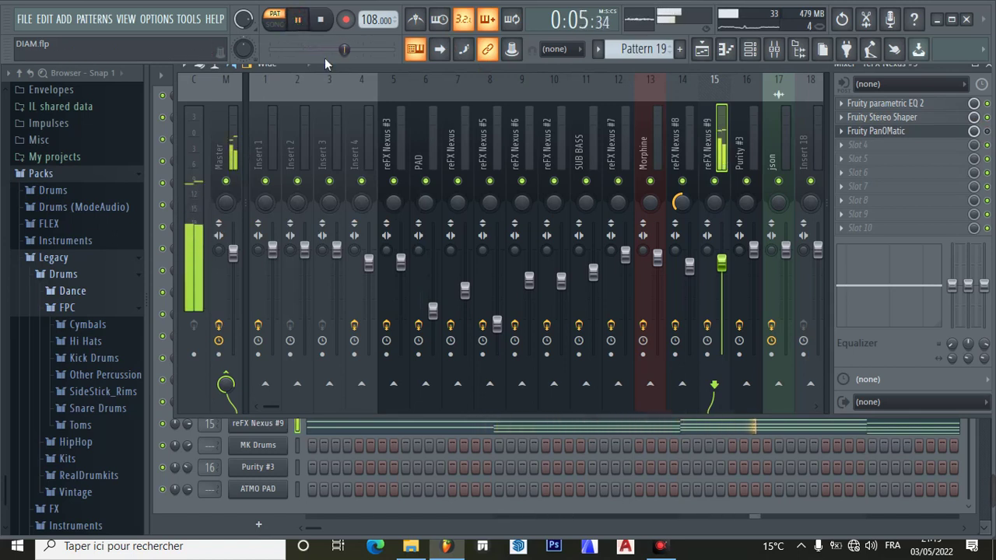
{"action": "left_click", "coordinate": [297, 20]}
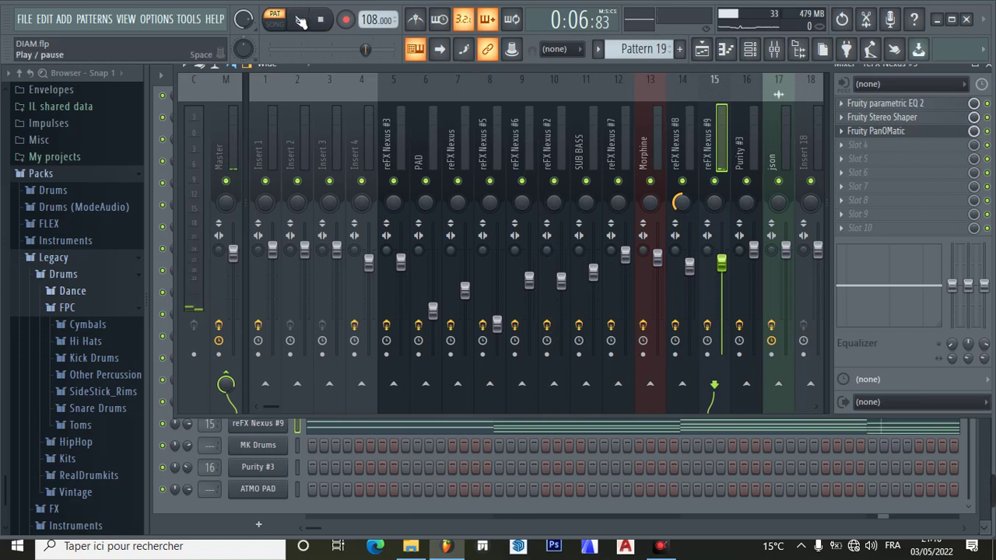
{"action": "left_click", "coordinate": [300, 21]}
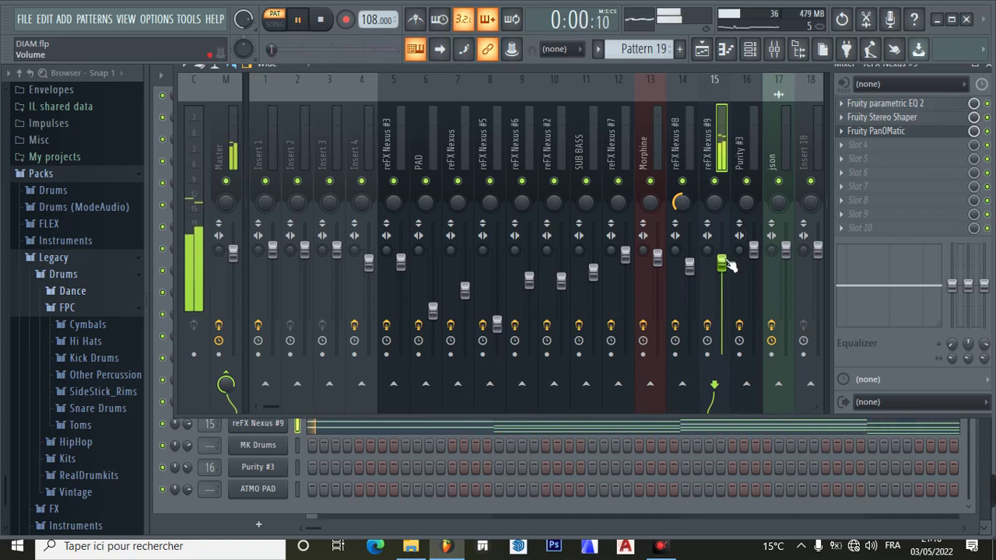
{"action": "left_click", "coordinate": [304, 24]}
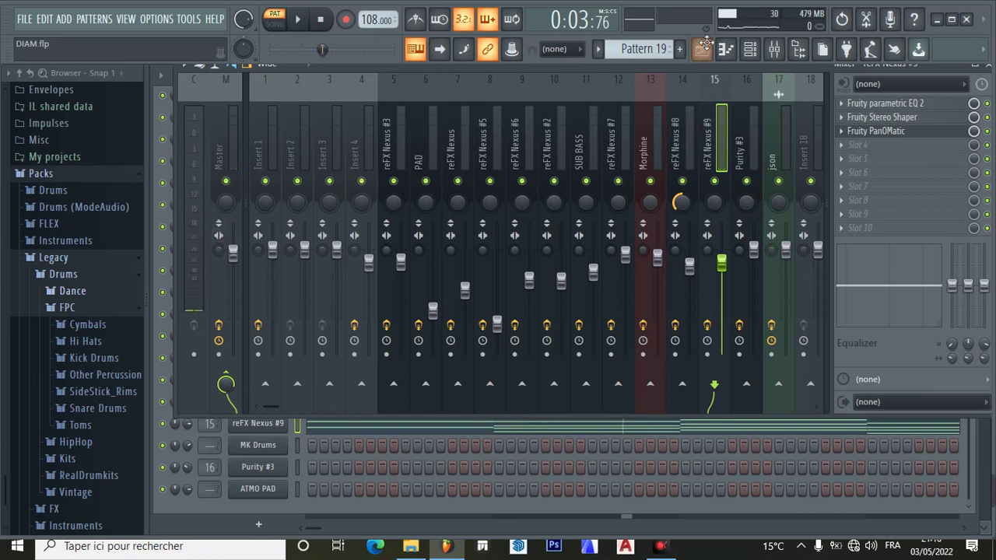
Switch to Pattern 20 and show its MK Drums channel in the channel rack.
{"action": "left_click", "coordinate": [702, 52]}
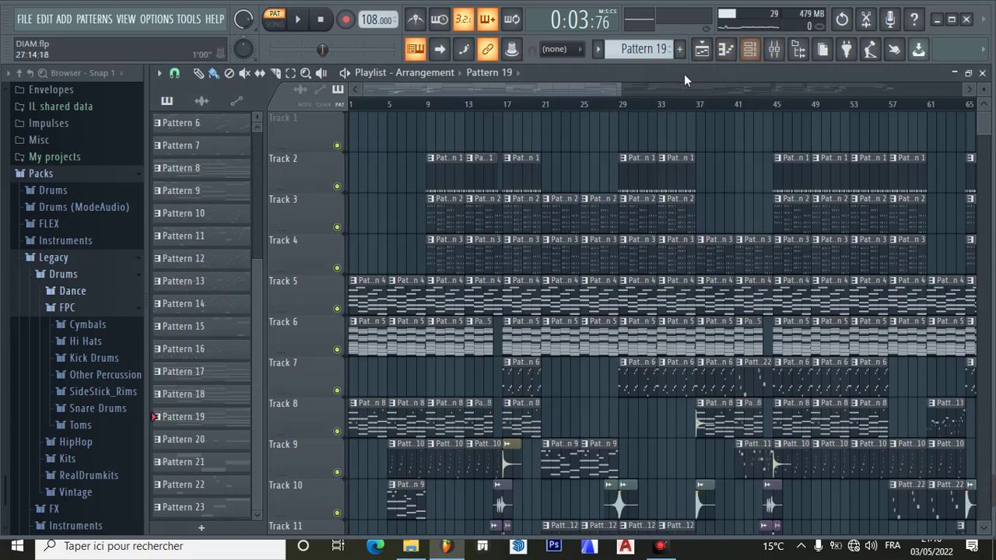
{"action": "scroll", "coordinate": [643, 49], "scroll_direction": "down", "scroll_amount": 1}
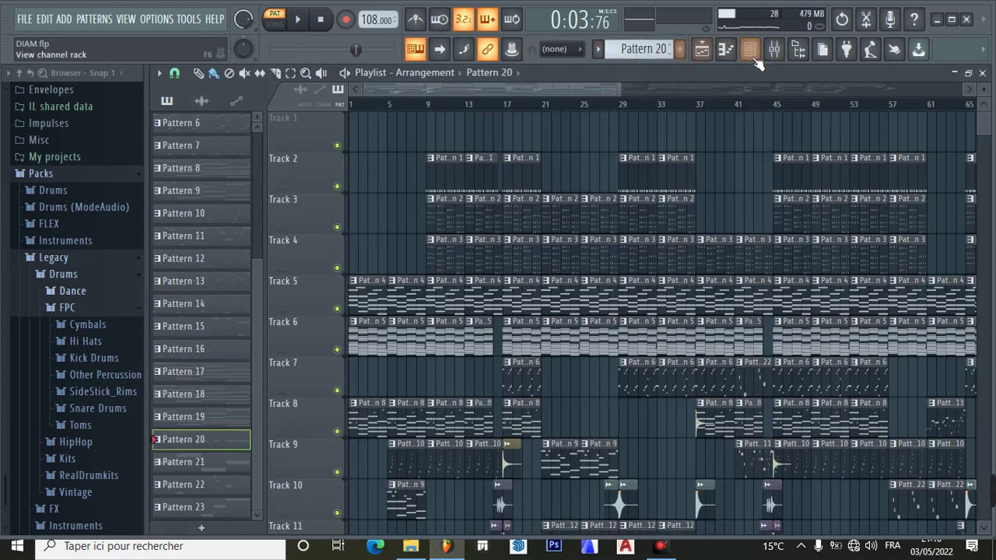
{"action": "left_click", "coordinate": [750, 48]}
{"action": "left_click", "coordinate": [436, 199]}
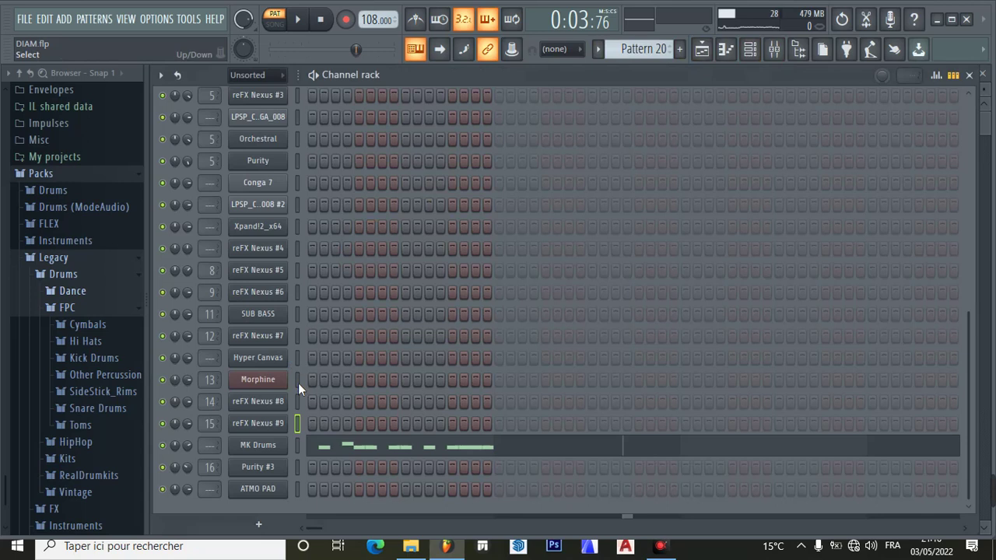
Open the MK Drums instrument, audition several drum sounds across its keyboard, and close the instrument.
{"action": "left_click", "coordinate": [249, 449]}
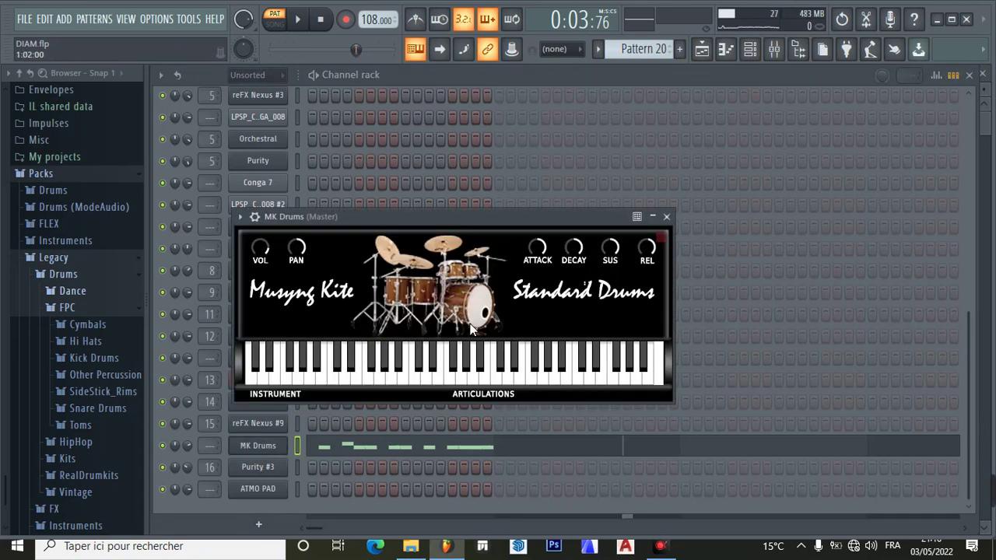
{"action": "left_click_drag", "start_coordinate": [427, 232], "coordinate": [436, 132]}
{"action": "left_click", "coordinate": [418, 250]}
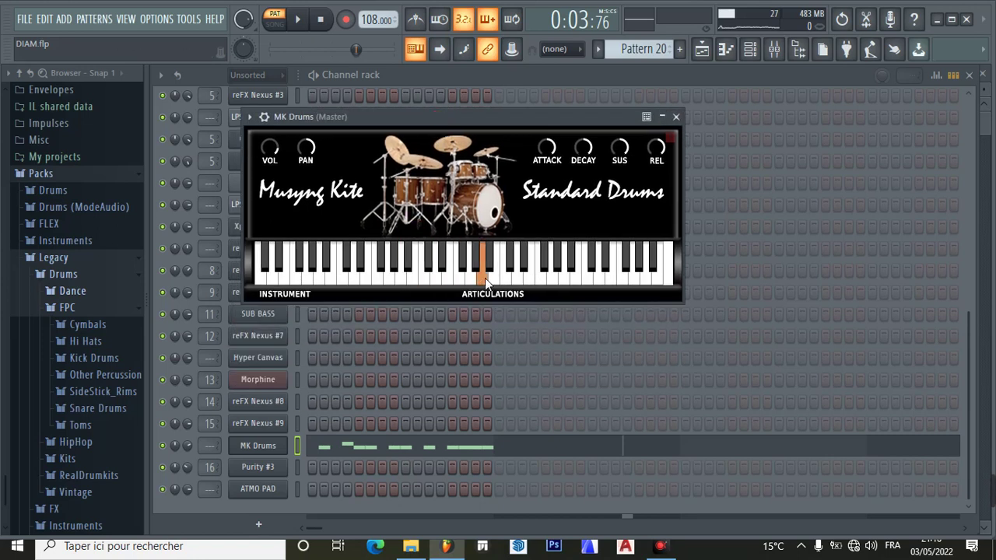
{"action": "left_click_drag", "start_coordinate": [504, 283], "coordinate": [377, 276]}
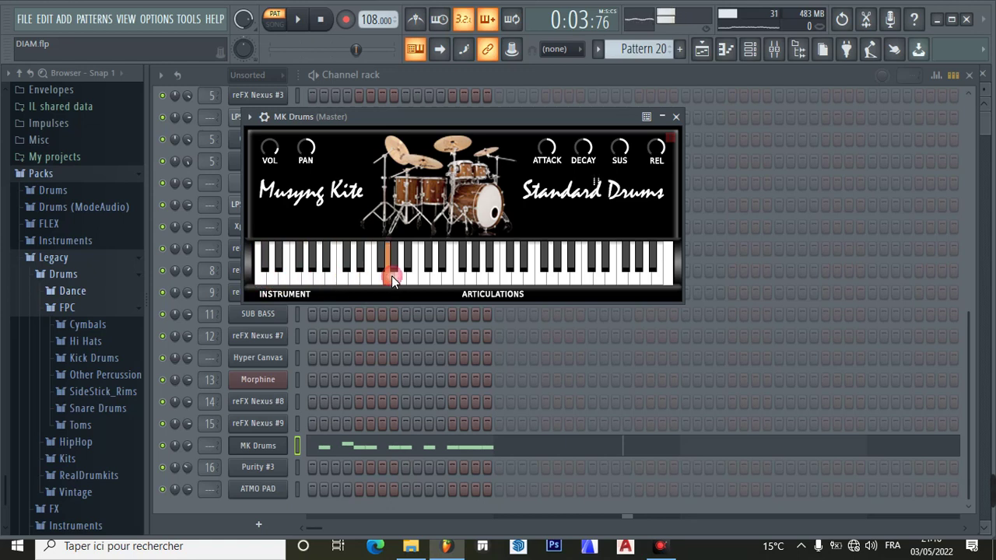
{"action": "left_click", "coordinate": [515, 293]}
{"action": "left_click", "coordinate": [607, 278]}
{"action": "left_click", "coordinate": [556, 276]}
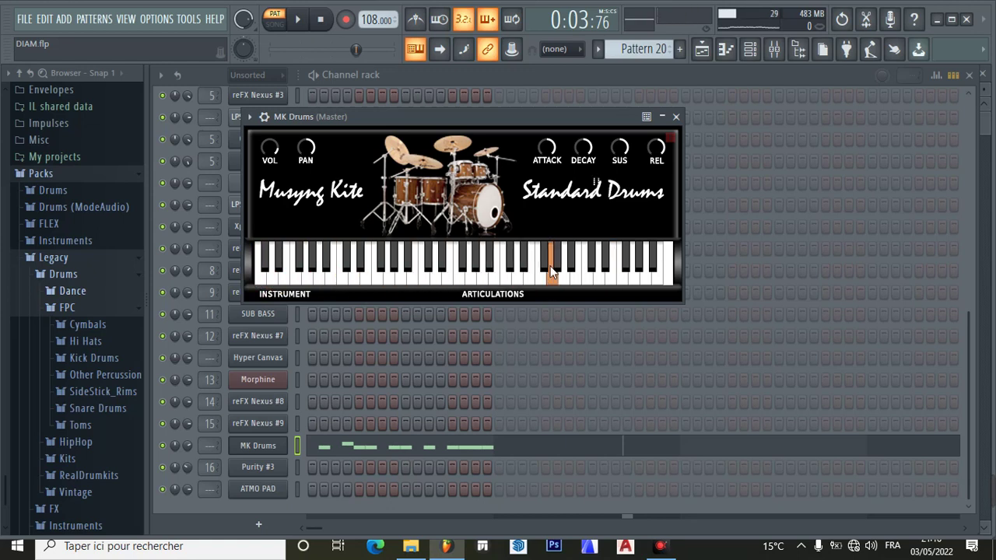
{"action": "left_click", "coordinate": [676, 118]}
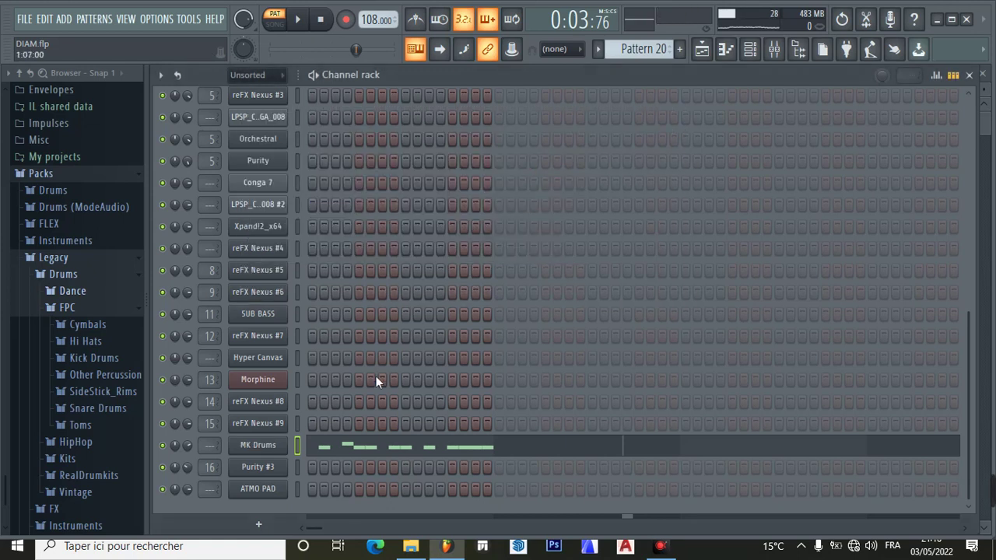
Examine the MK Drums notes in the piano roll, play Pattern 20 from the start, and pause playback.
{"action": "left_click", "coordinate": [373, 450]}
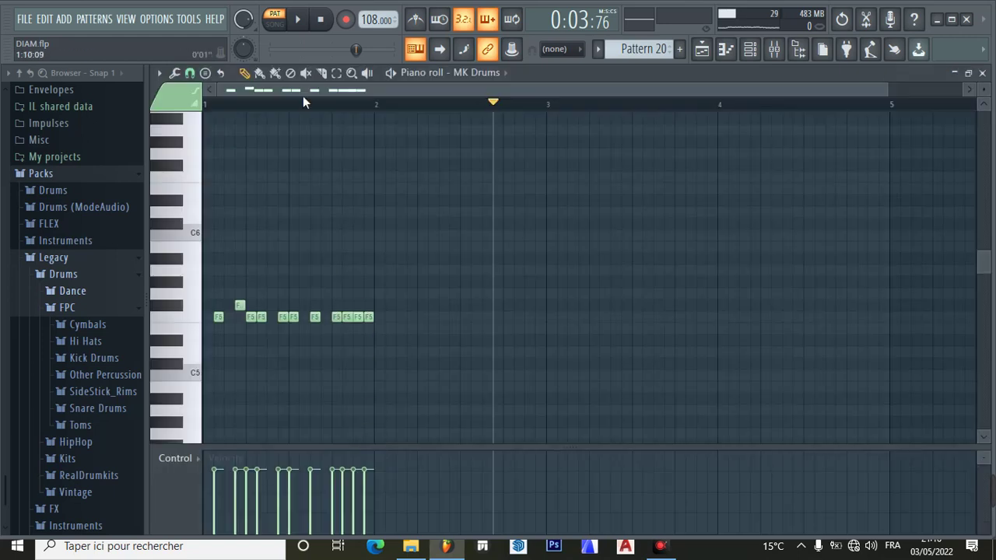
{"action": "left_click", "coordinate": [209, 108]}
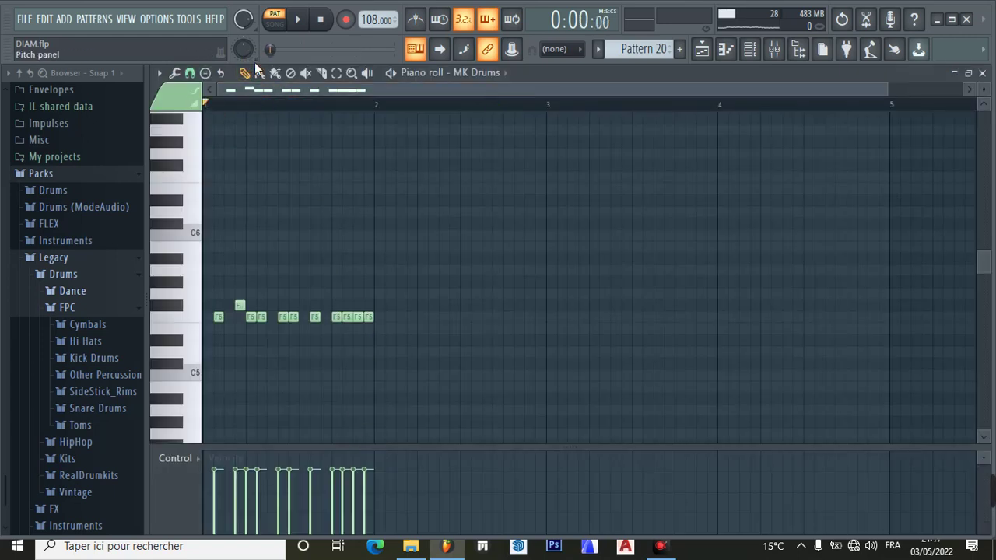
{"action": "left_click", "coordinate": [300, 27]}
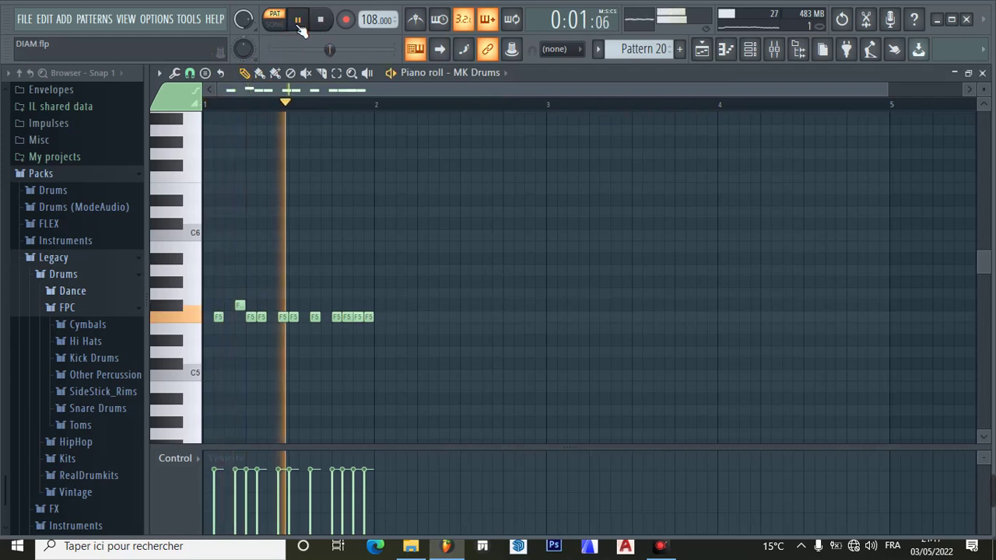
{"action": "left_click", "coordinate": [300, 27]}
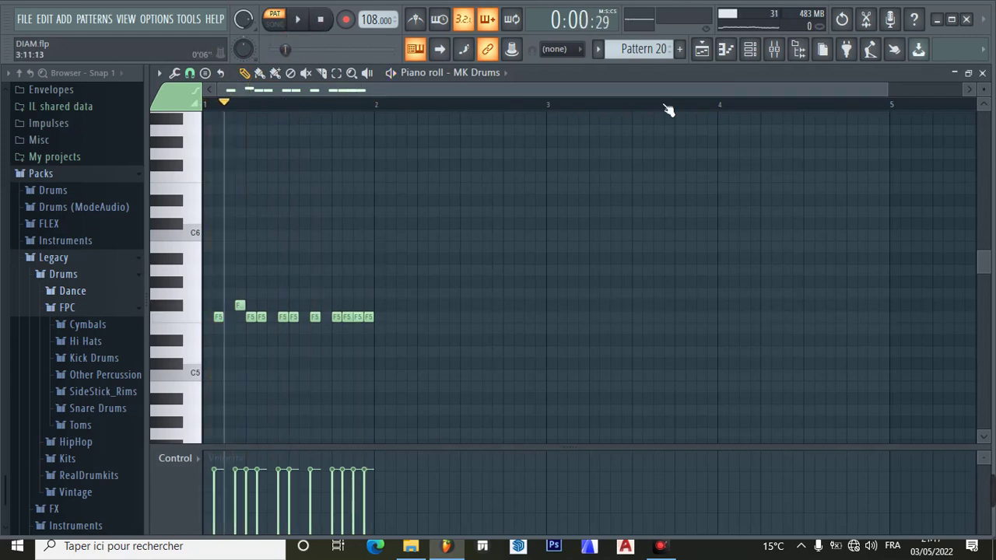
Switch to Pattern 21, view the preset in its Purity #3 channel, and close the instrument.
{"action": "left_click", "coordinate": [702, 49]}
{"action": "left_click", "coordinate": [196, 465]}
{"action": "left_click", "coordinate": [751, 49]}
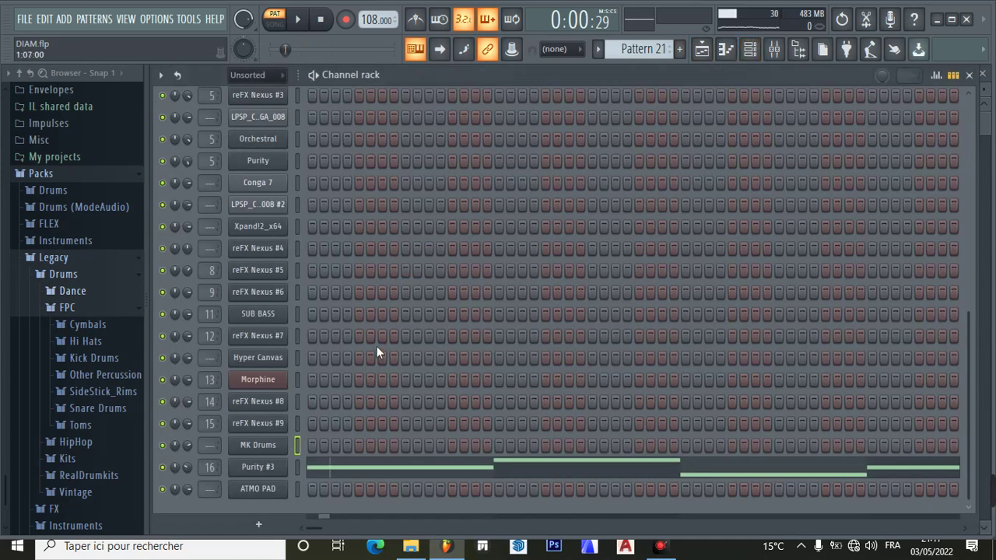
{"action": "left_click", "coordinate": [261, 475]}
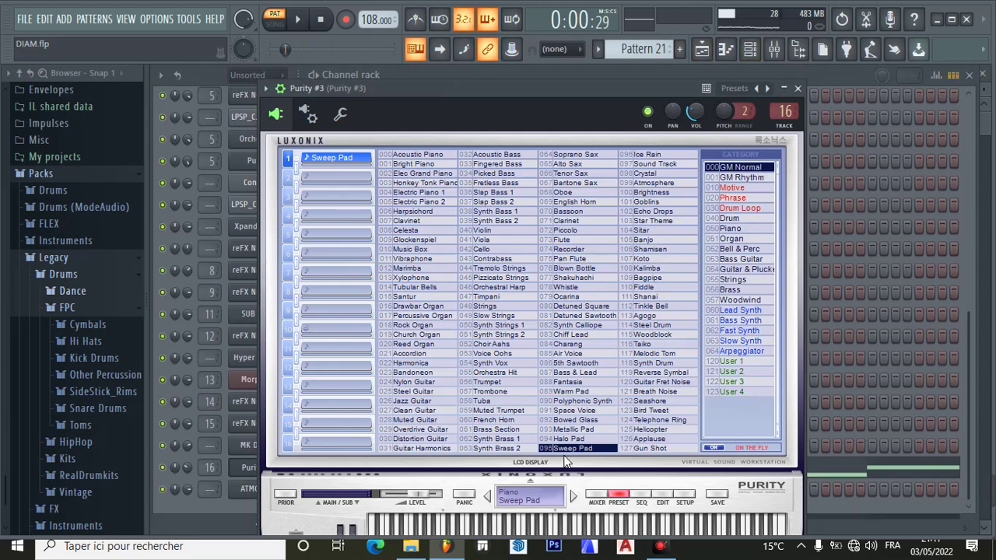
{"action": "left_click", "coordinate": [798, 88]}
Play Pattern 21 while examining the Purity #3 notes in the piano roll, and pause playback.
{"action": "left_click", "coordinate": [297, 19]}
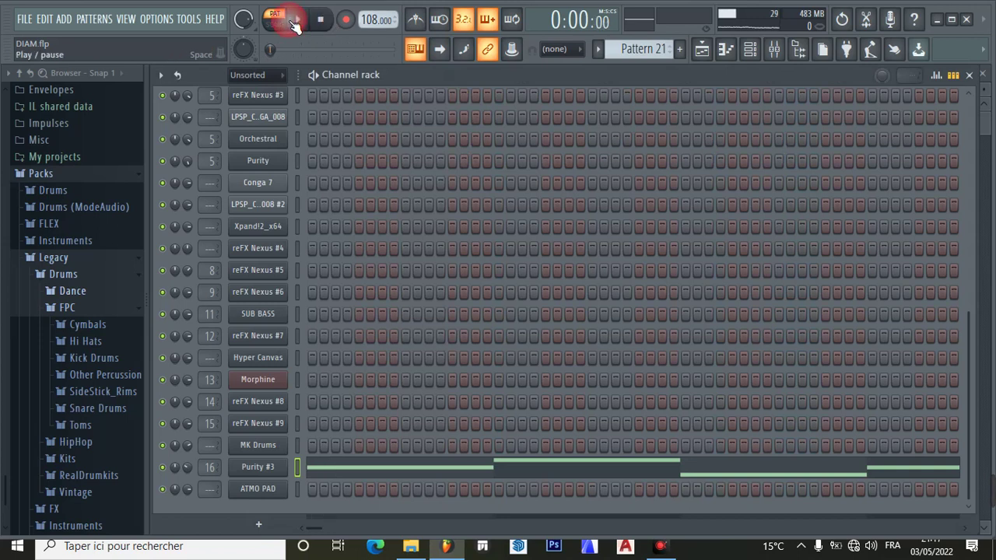
{"action": "left_click", "coordinate": [373, 468]}
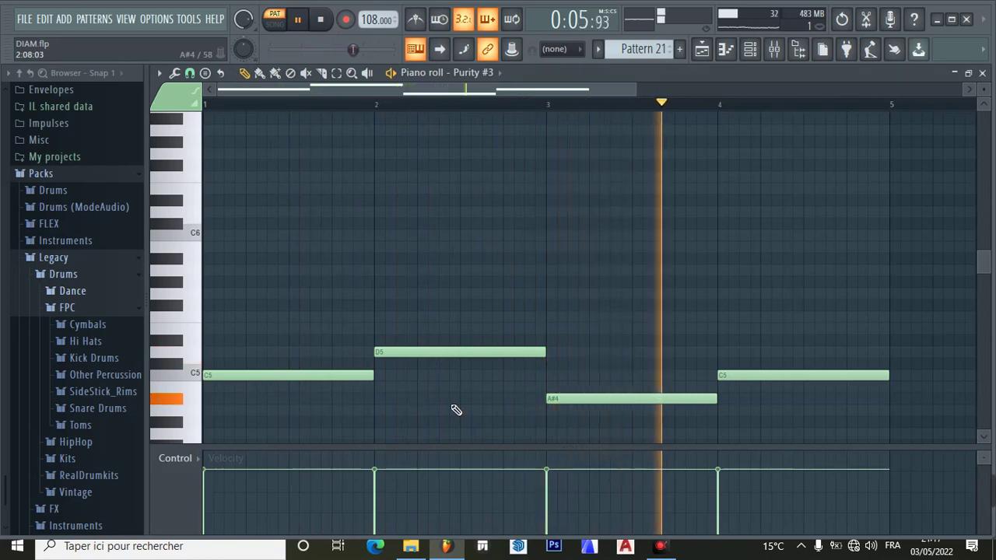
{"action": "left_click", "coordinate": [300, 21]}
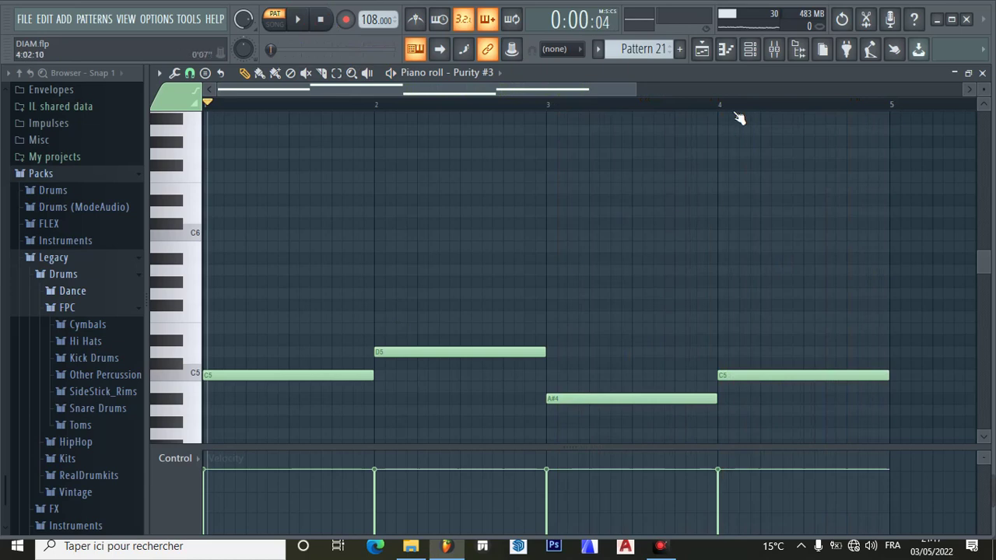
Switch to Pattern 22 and show its reFX Nexus #3 channel in the channel rack.
{"action": "left_click", "coordinate": [700, 51]}
{"action": "left_click", "coordinate": [191, 488]}
{"action": "left_click", "coordinate": [751, 50]}
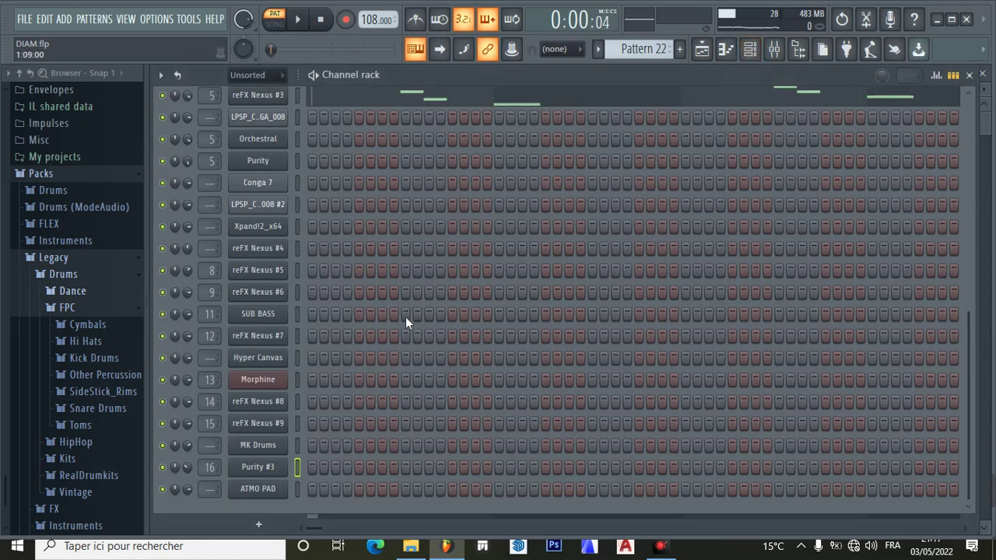
{"action": "scroll", "coordinate": [405, 315], "scroll_direction": "up", "scroll_amount": 3}
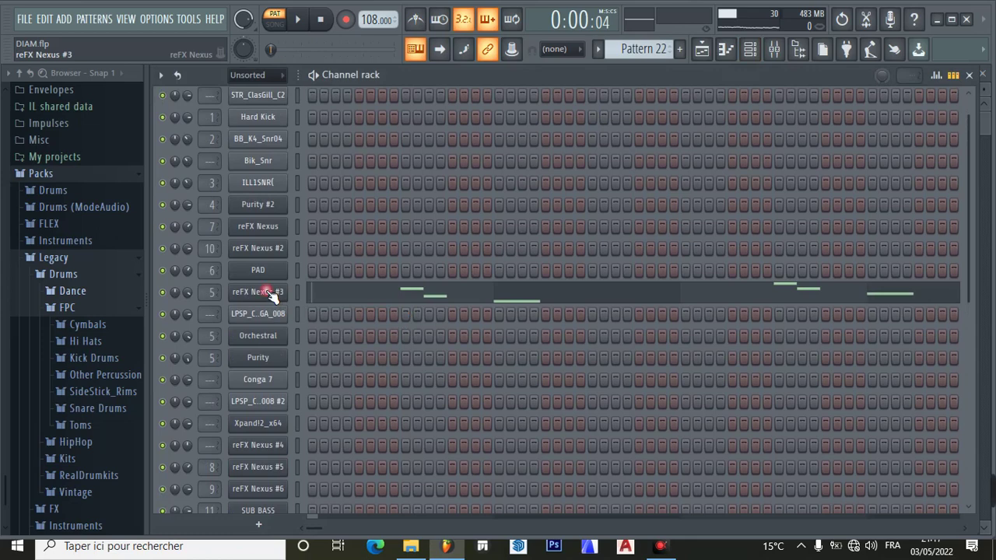
View the reFX Nexus #3 preset, and play Pattern 22 while examining that channel's notes in the piano roll before pausing.
{"action": "left_click", "coordinate": [269, 293]}
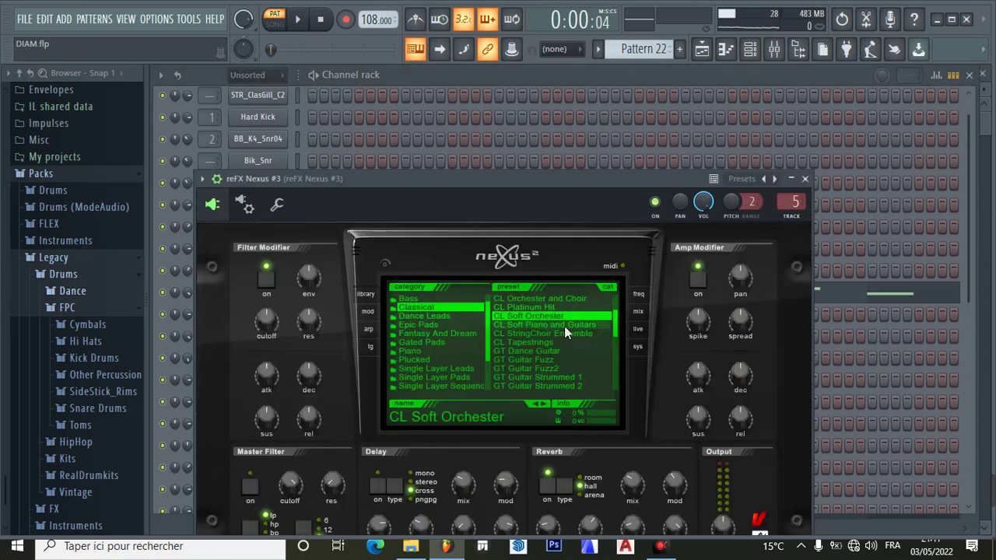
{"action": "left_click", "coordinate": [806, 180]}
{"action": "left_click", "coordinate": [298, 20]}
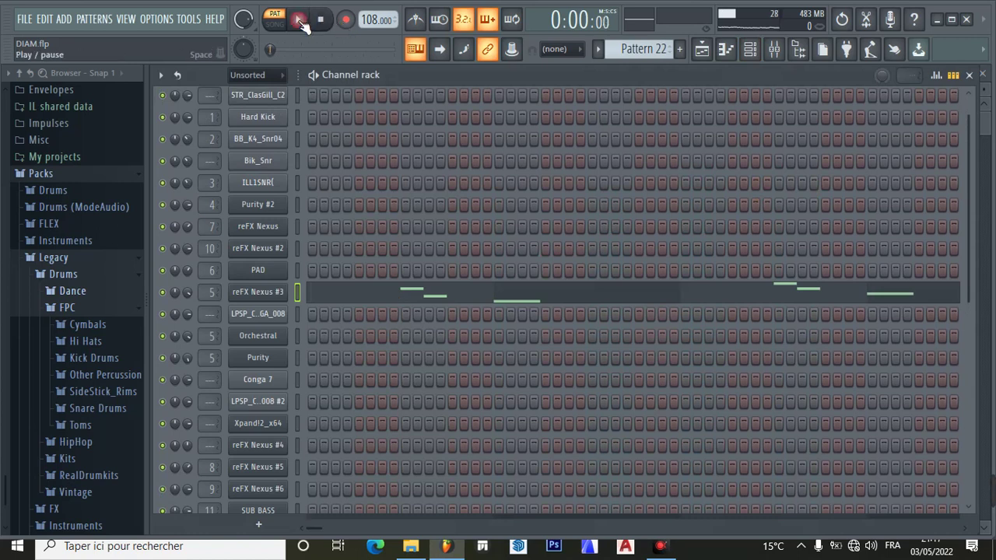
{"action": "left_click", "coordinate": [381, 294]}
{"action": "scroll", "coordinate": [413, 308], "scroll_direction": "down", "scroll_amount": 3}
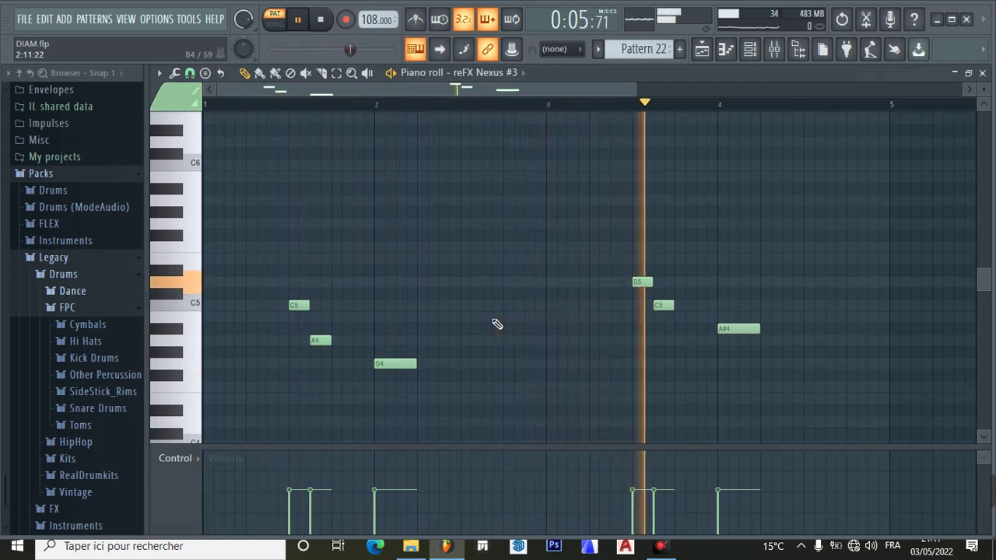
{"action": "left_click", "coordinate": [304, 28]}
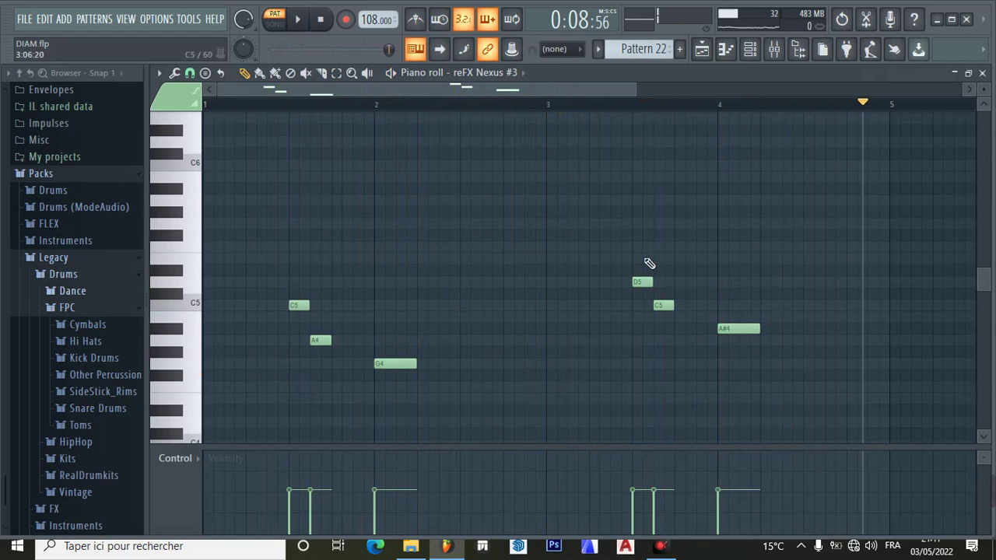
Switch to Pattern 23 from the playlist and show its reFX Nexus #3 channel in the channel rack.
{"action": "left_click", "coordinate": [701, 49]}
{"action": "left_click", "coordinate": [197, 516]}
{"action": "left_click", "coordinate": [621, 210]}
{"action": "left_click", "coordinate": [749, 50]}
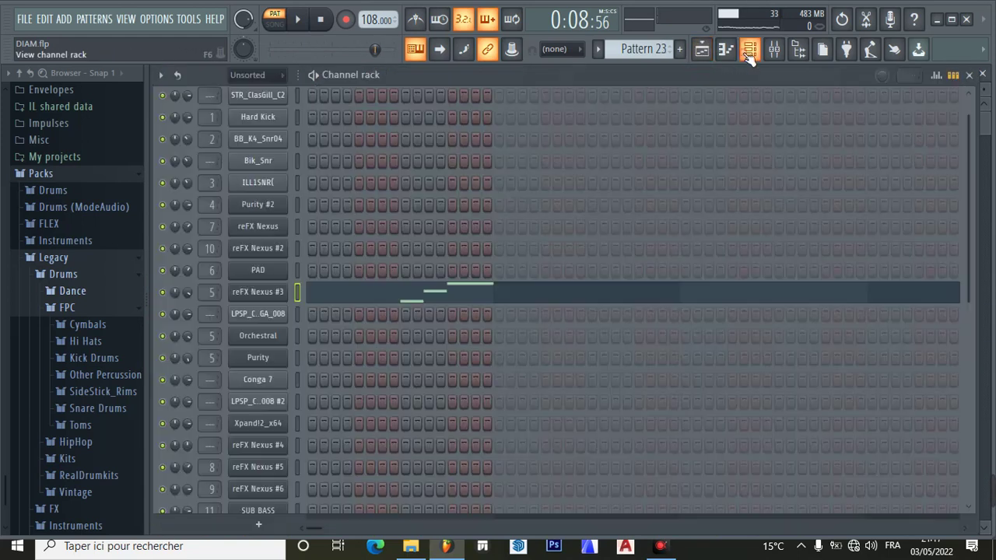
Play Pattern 23 while examining its reFX Nexus #3 notes in the piano roll, and pause playback.
{"action": "left_click", "coordinate": [348, 296]}
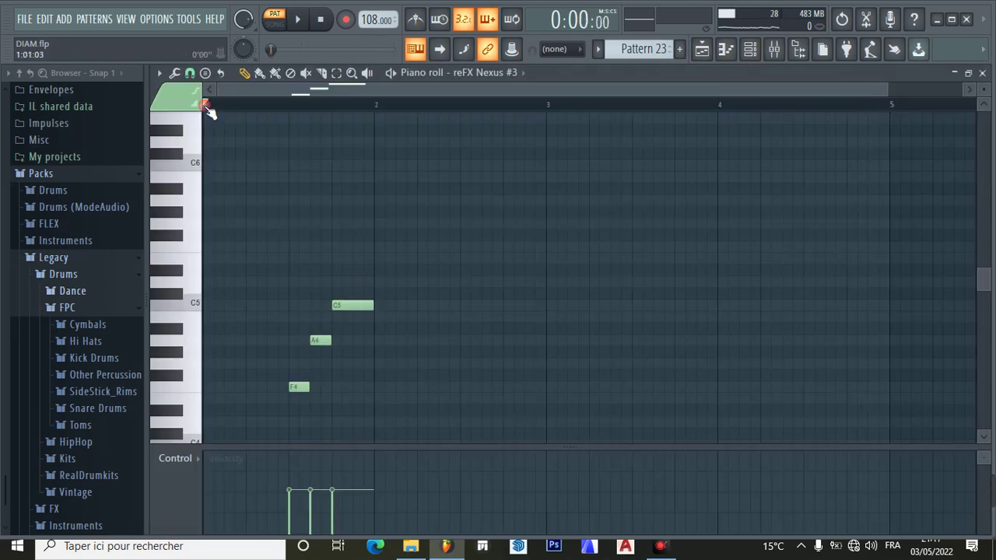
{"action": "left_click", "coordinate": [299, 24]}
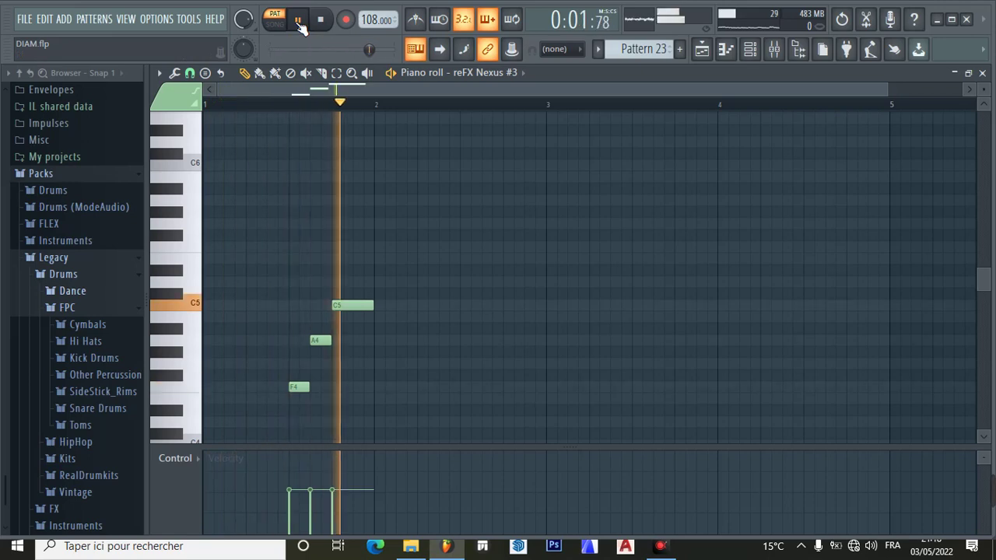
{"action": "left_click", "coordinate": [305, 25]}
Examine the playlist arrangement from about bar 7 to bar 39, checking the clips on Tracks 5 to 18.
{"action": "left_click", "coordinate": [702, 55]}
{"action": "scroll", "coordinate": [654, 195], "scroll_direction": "down", "scroll_amount": 4}
{"action": "left_click_drag", "start_coordinate": [625, 89], "coordinate": [512, 96]}
{"action": "scroll", "coordinate": [507, 348], "scroll_direction": "down", "scroll_amount": 2}
{"action": "scroll", "coordinate": [509, 350], "scroll_direction": "down", "scroll_amount": 4}
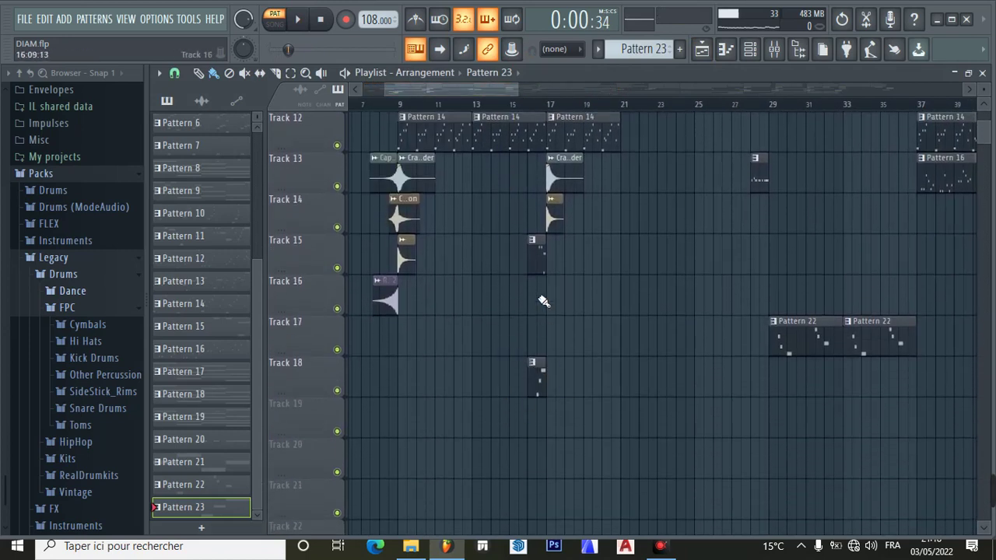
{"action": "scroll", "coordinate": [543, 302], "scroll_direction": "up", "scroll_amount": 7}
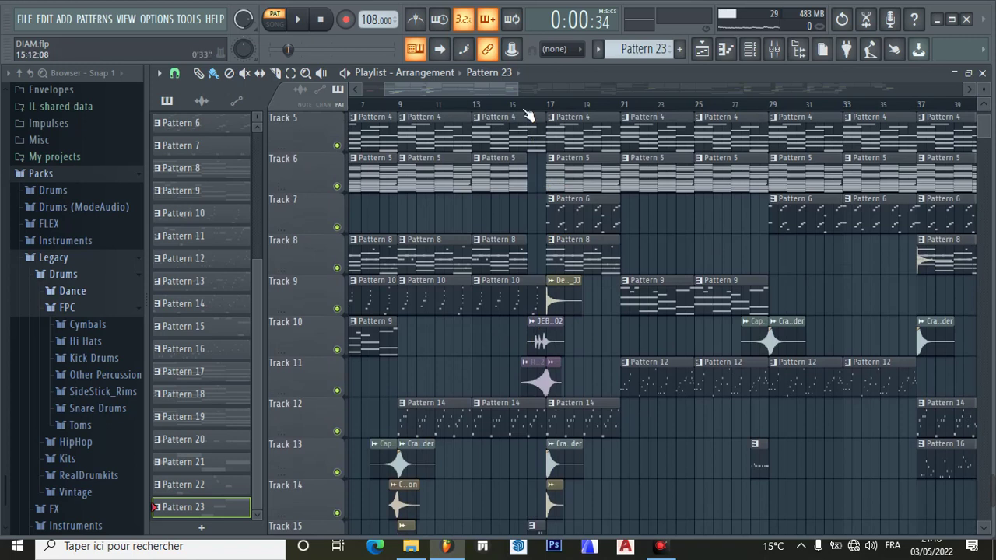
{"action": "left_click", "coordinate": [700, 55]}
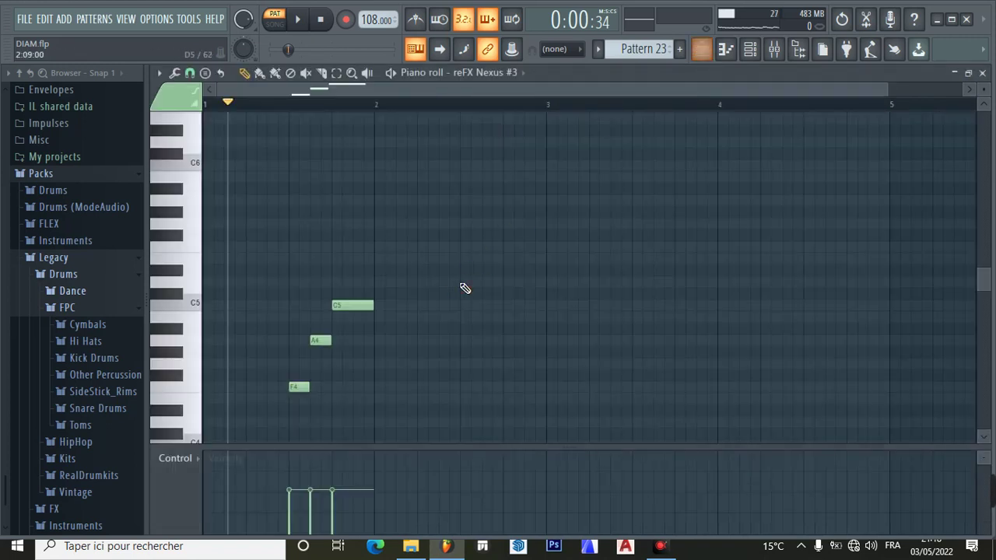
{"action": "left_click", "coordinate": [702, 52]}
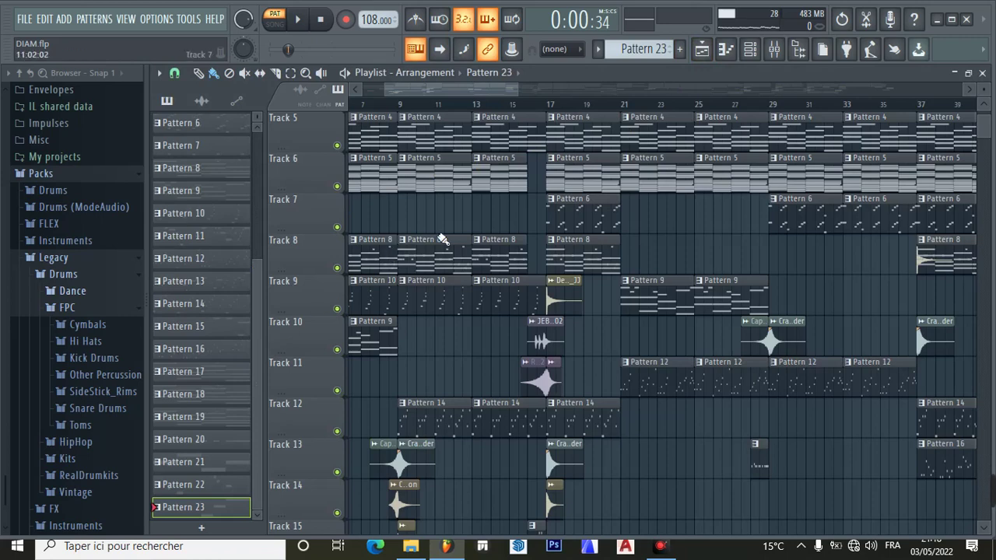
Examine the song's opening section in the playlist, fitting about bars 1 to 49 and reviewing the tracks from Track 1 down.
{"action": "left_click_drag", "start_coordinate": [466, 91], "coordinate": [429, 90]}
{"action": "left_click_drag", "start_coordinate": [501, 102], "coordinate": [561, 99]}
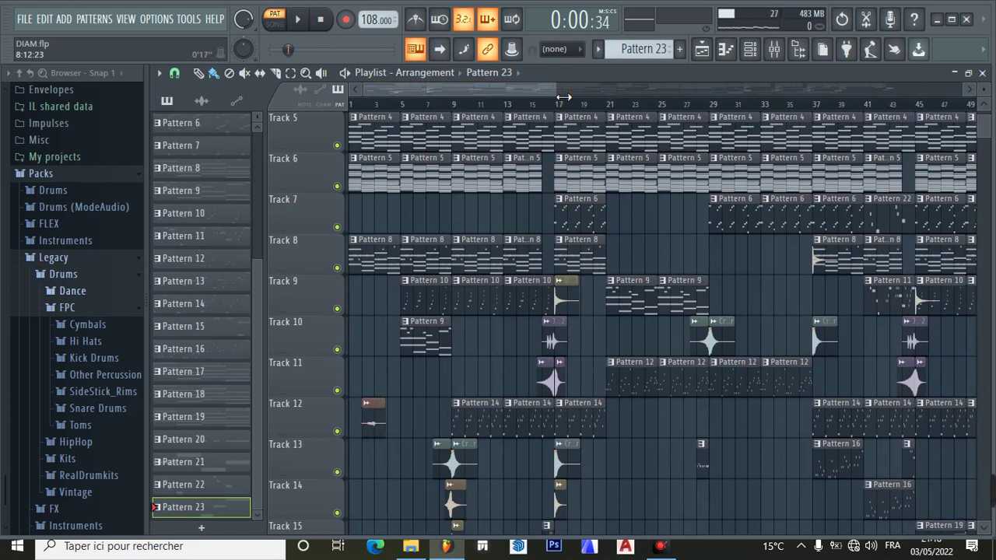
{"action": "left_click_drag", "start_coordinate": [564, 97], "coordinate": [563, 97]}
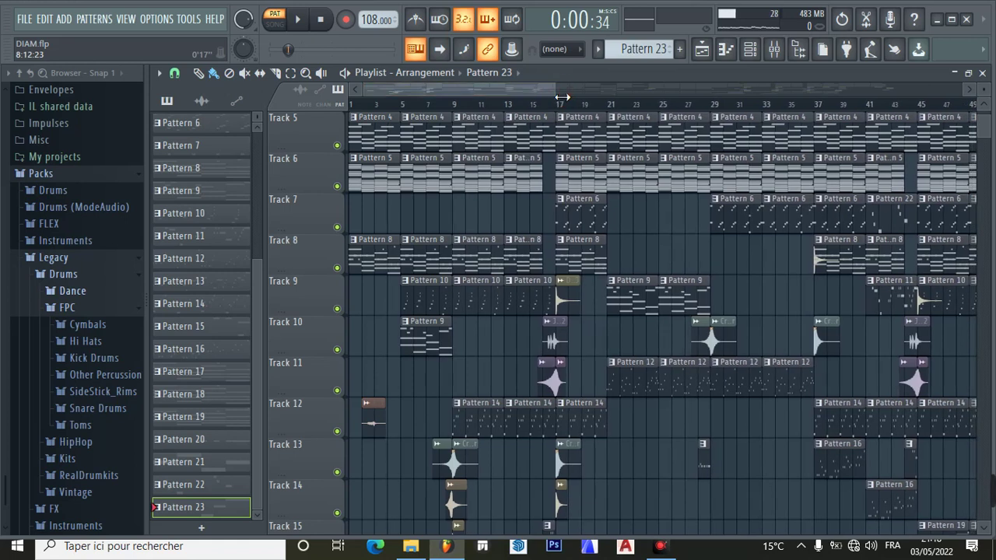
{"action": "mouse_move", "coordinate": [563, 97]}
{"action": "left_mouse_down"}
{"action": "mouse_move", "coordinate": [547, 96]}
{"action": "mouse_move", "coordinate": [567, 97]}
{"action": "left_mouse_up"}
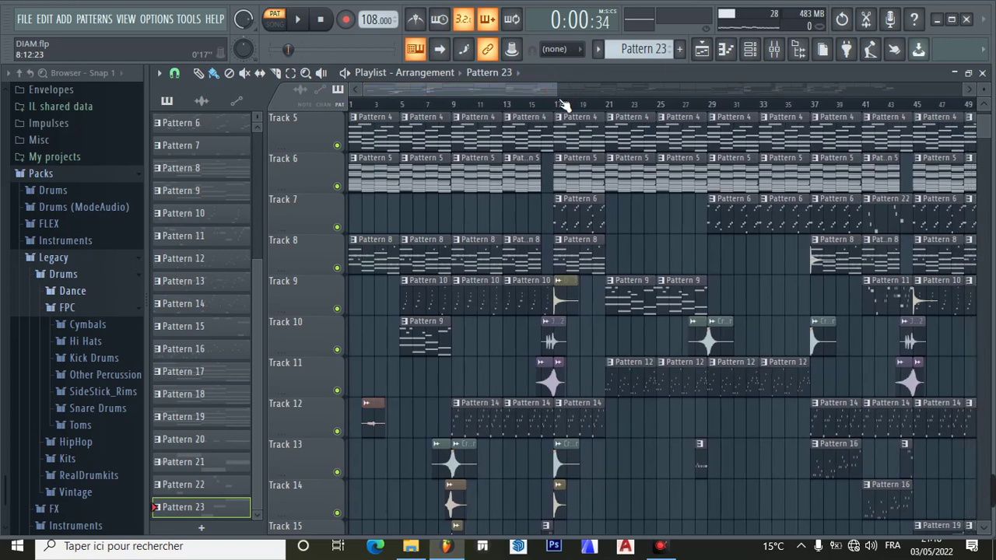
{"action": "scroll", "coordinate": [568, 117], "scroll_direction": "down", "scroll_amount": 1}
{"action": "scroll", "coordinate": [572, 127], "scroll_direction": "up", "scroll_amount": 5}
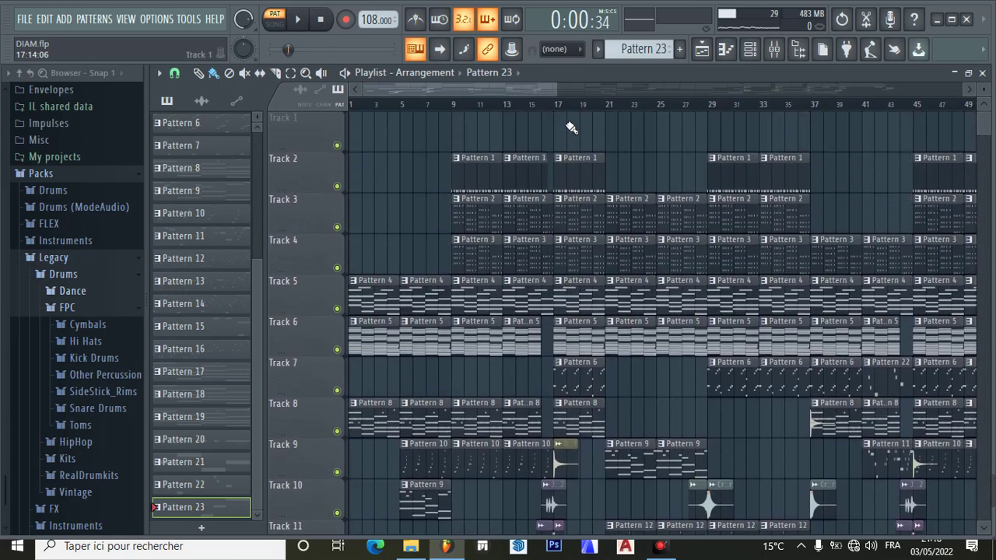
{"action": "left_click_drag", "start_coordinate": [565, 94], "coordinate": [558, 97]}
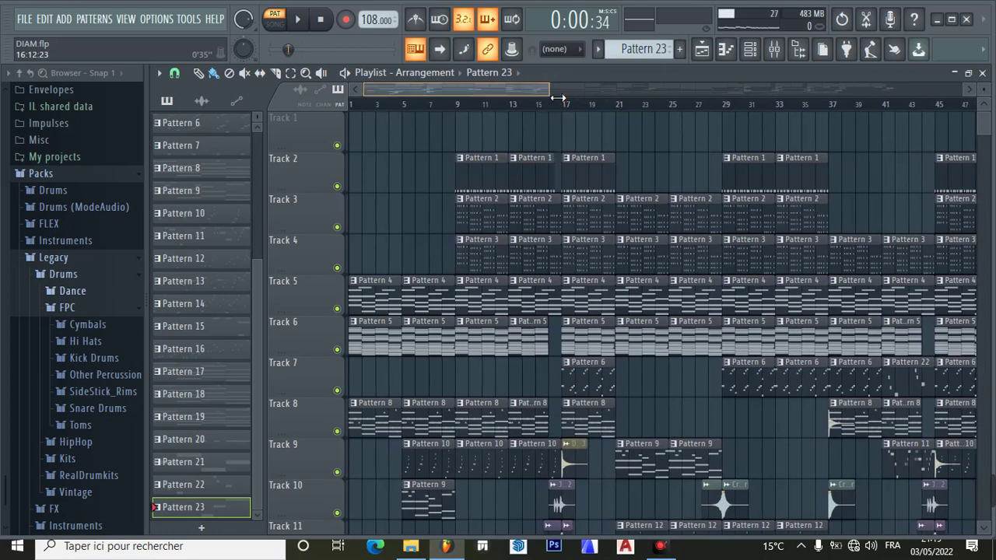
{"action": "left_click_drag", "start_coordinate": [558, 98], "coordinate": [559, 97]}
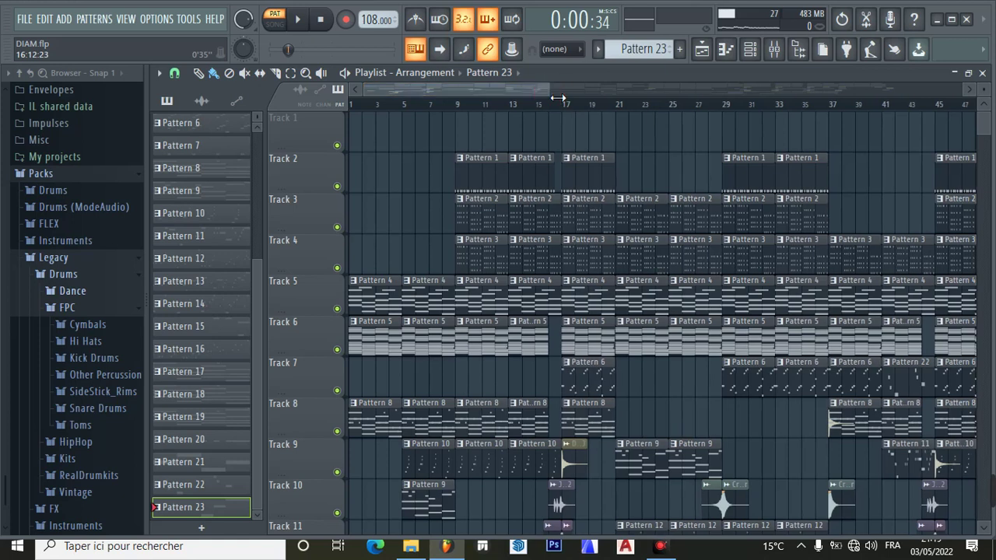
{"action": "left_click_drag", "start_coordinate": [558, 97], "coordinate": [563, 97]}
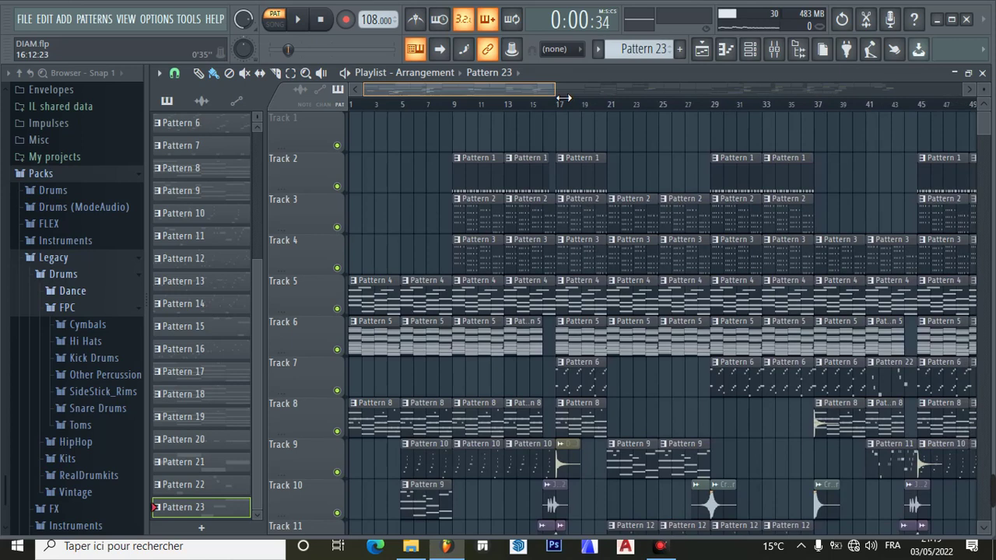
Play the full arrangement from the start in Song mode, with the playlist auto-scrolling to follow the playhead.
{"action": "left_click", "coordinate": [703, 50]}
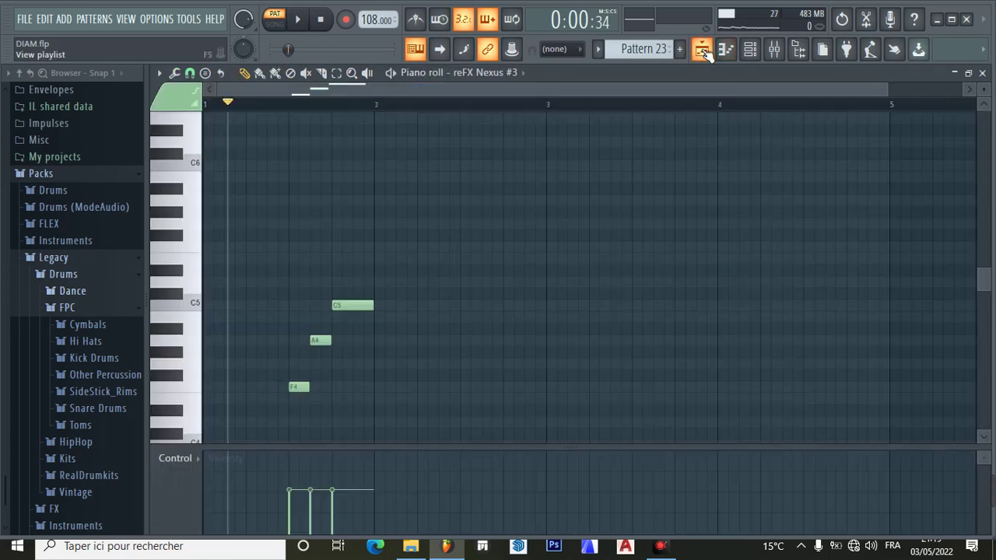
{"action": "left_click", "coordinate": [703, 49]}
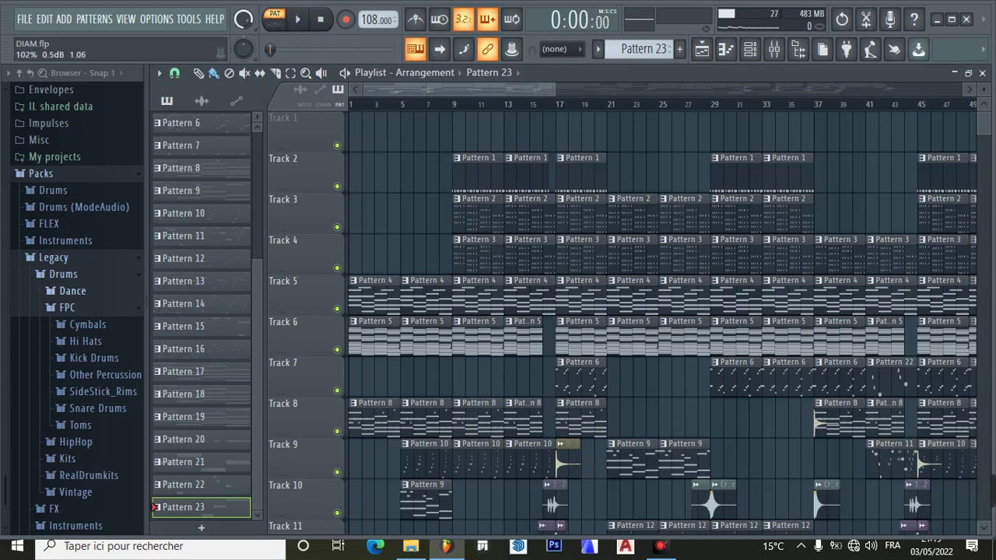
{"action": "left_click", "coordinate": [304, 30]}
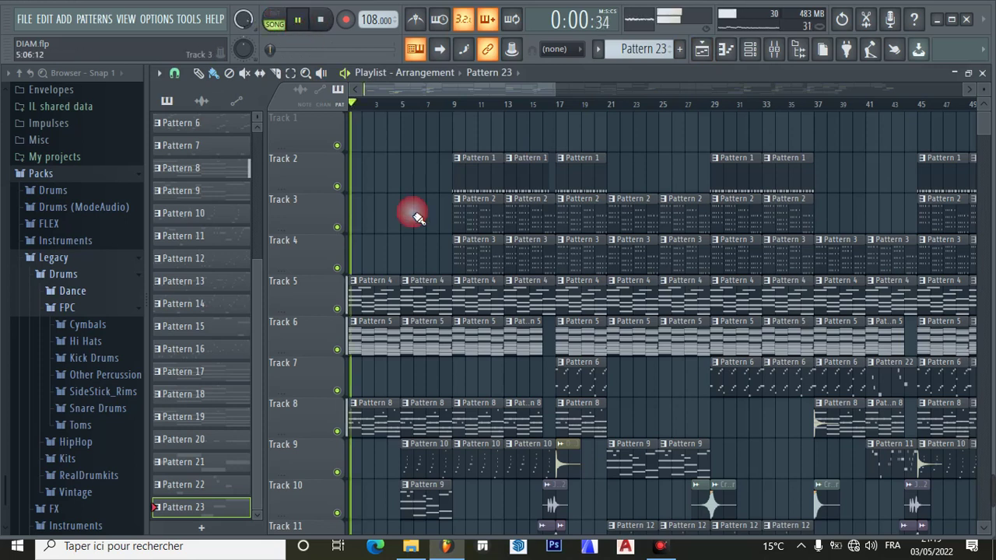
{"action": "scroll", "coordinate": [427, 234], "scroll_direction": "down", "scroll_amount": 2}
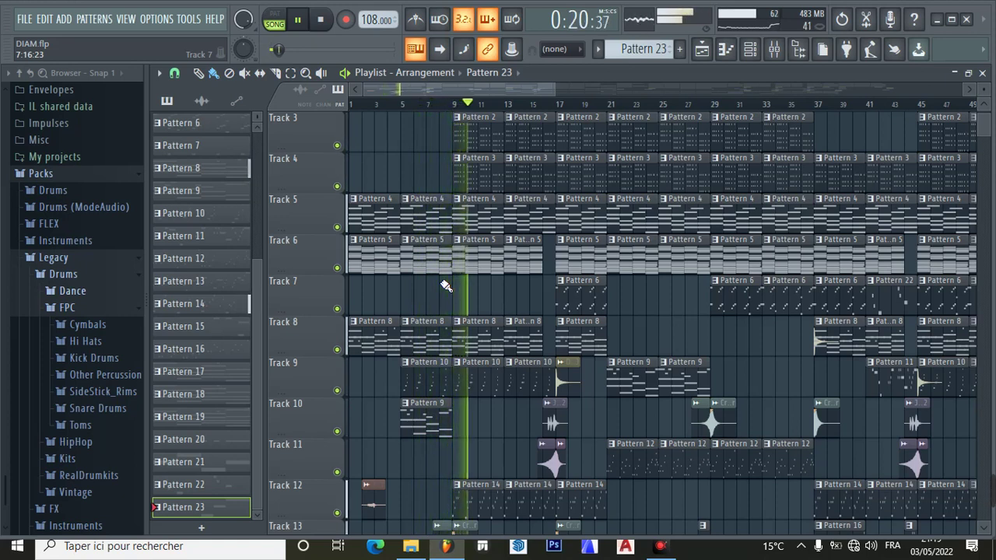
{"action": "left_click", "coordinate": [441, 52]}
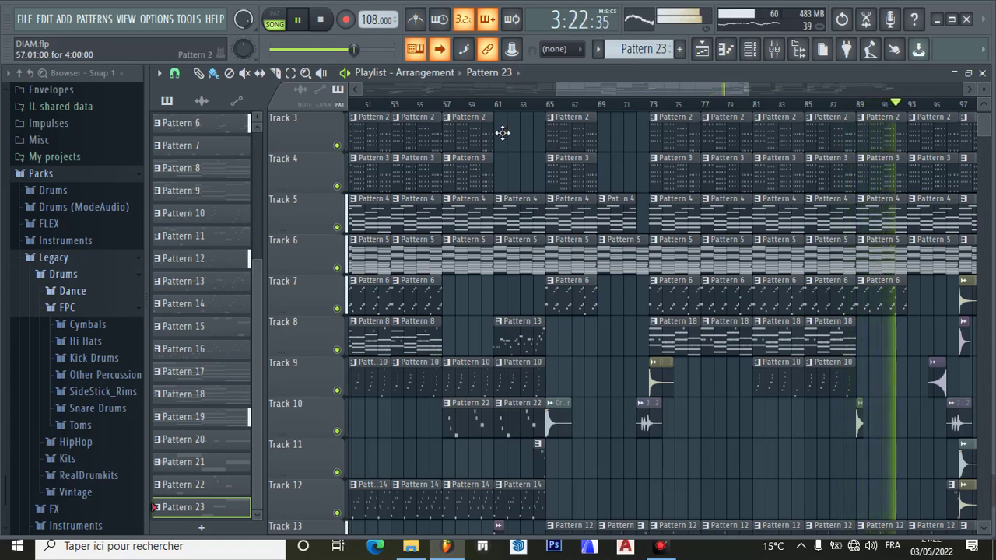
{"action": "scroll", "coordinate": [861, 208], "scroll_direction": "down", "scroll_amount": 5}
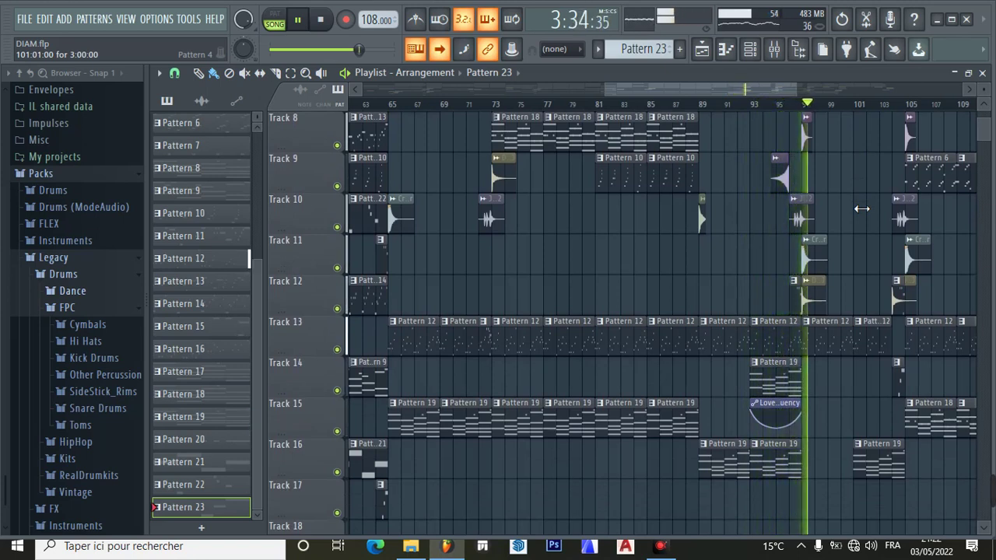
Delete the json audio clip near bar 130 on Track 7 of the playlist.
{"action": "scroll", "coordinate": [862, 208], "scroll_direction": "up", "scroll_amount": 3}
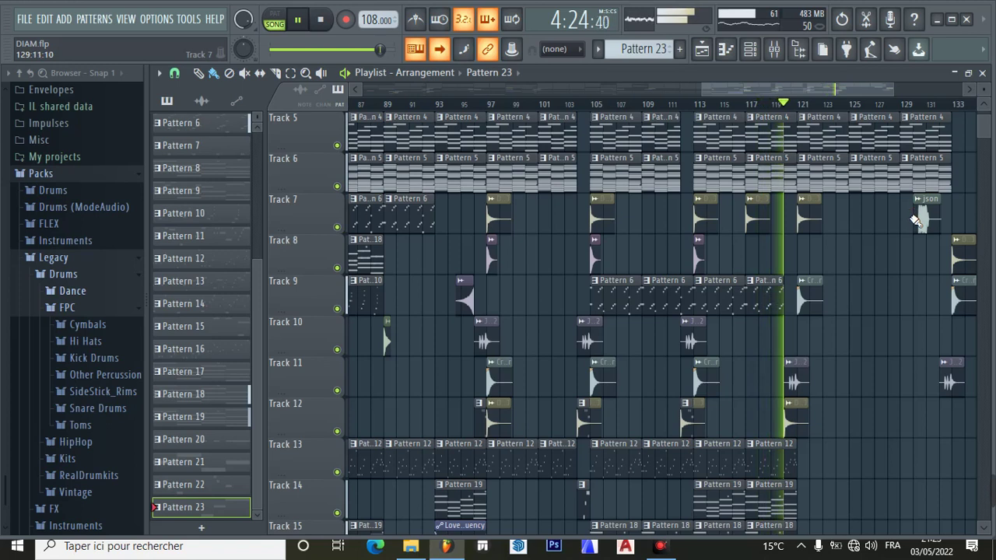
{"action": "right_click", "coordinate": [933, 225]}
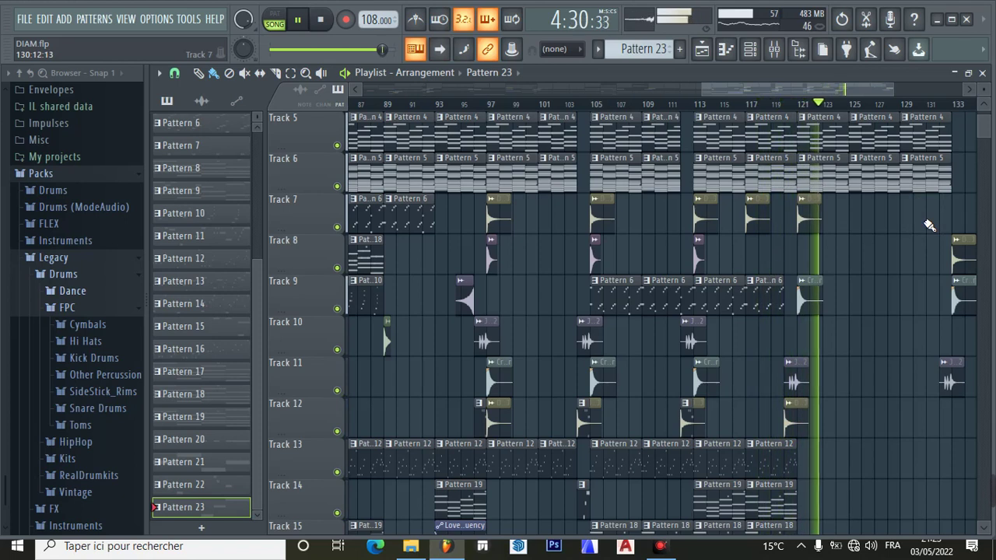
Follow the song past bar 133 in the playlist, stop playback, and switch to the ApowerREC window.
{"action": "scroll", "coordinate": [931, 226], "scroll_direction": "up", "scroll_amount": 2}
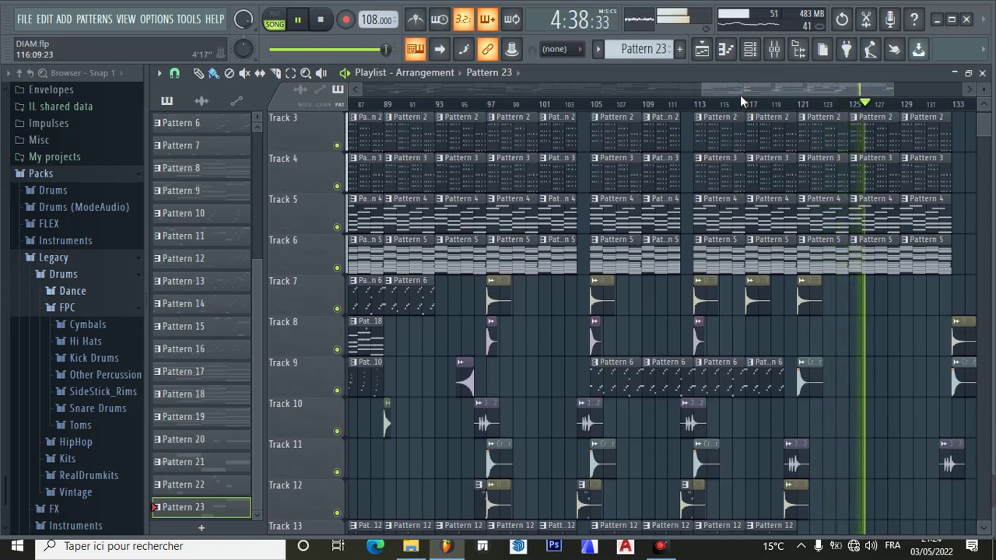
{"action": "left_click_drag", "start_coordinate": [744, 89], "coordinate": [792, 88]}
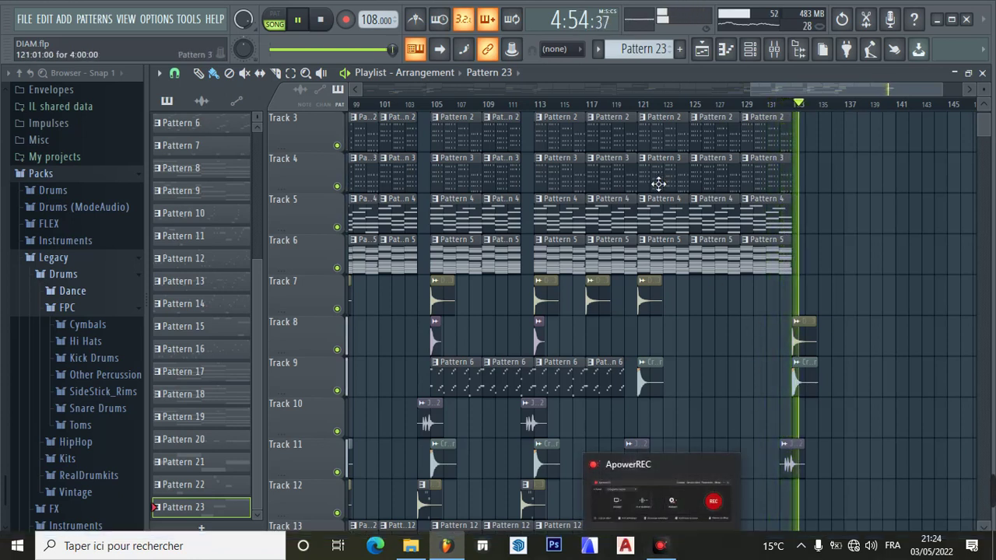
{"action": "key", "text": "space"}
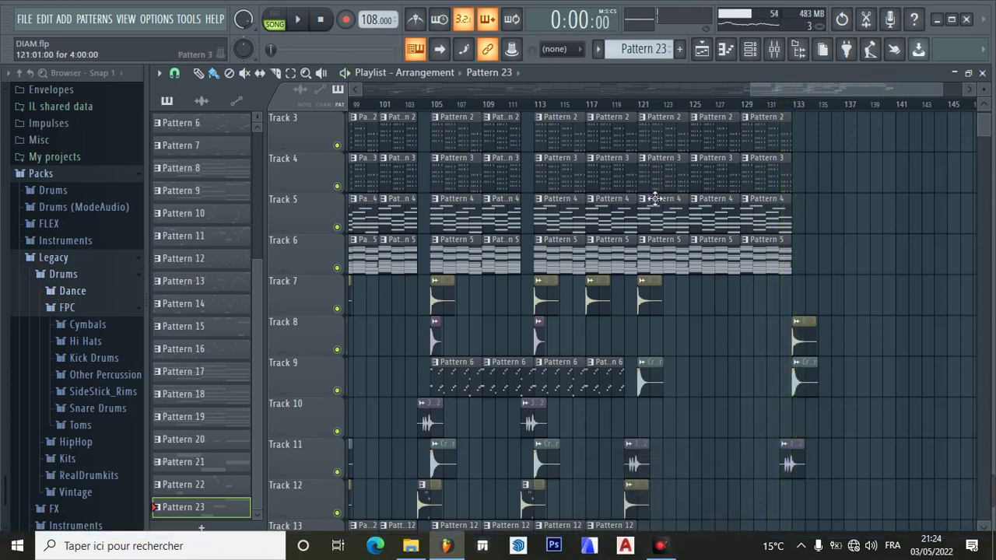
{"action": "left_click", "coordinate": [674, 484]}
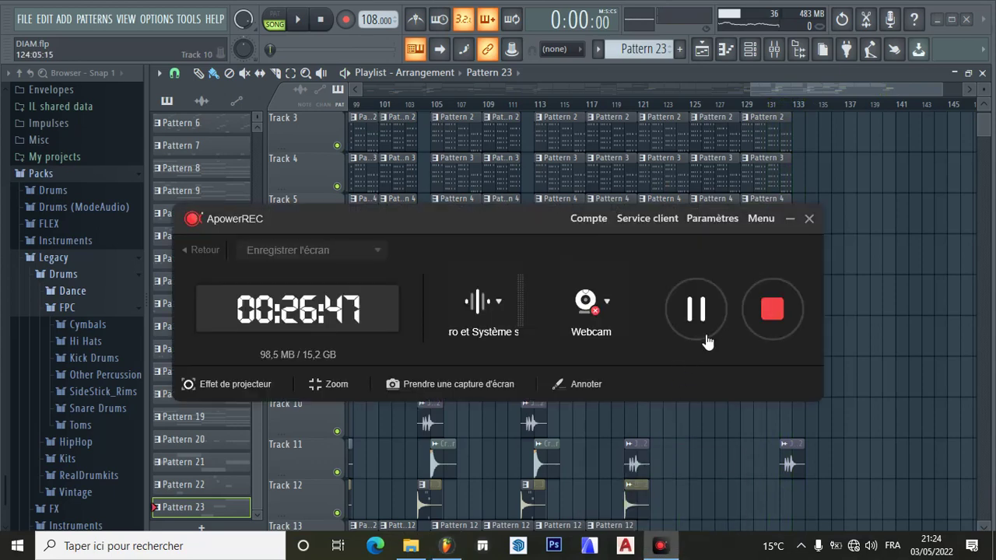